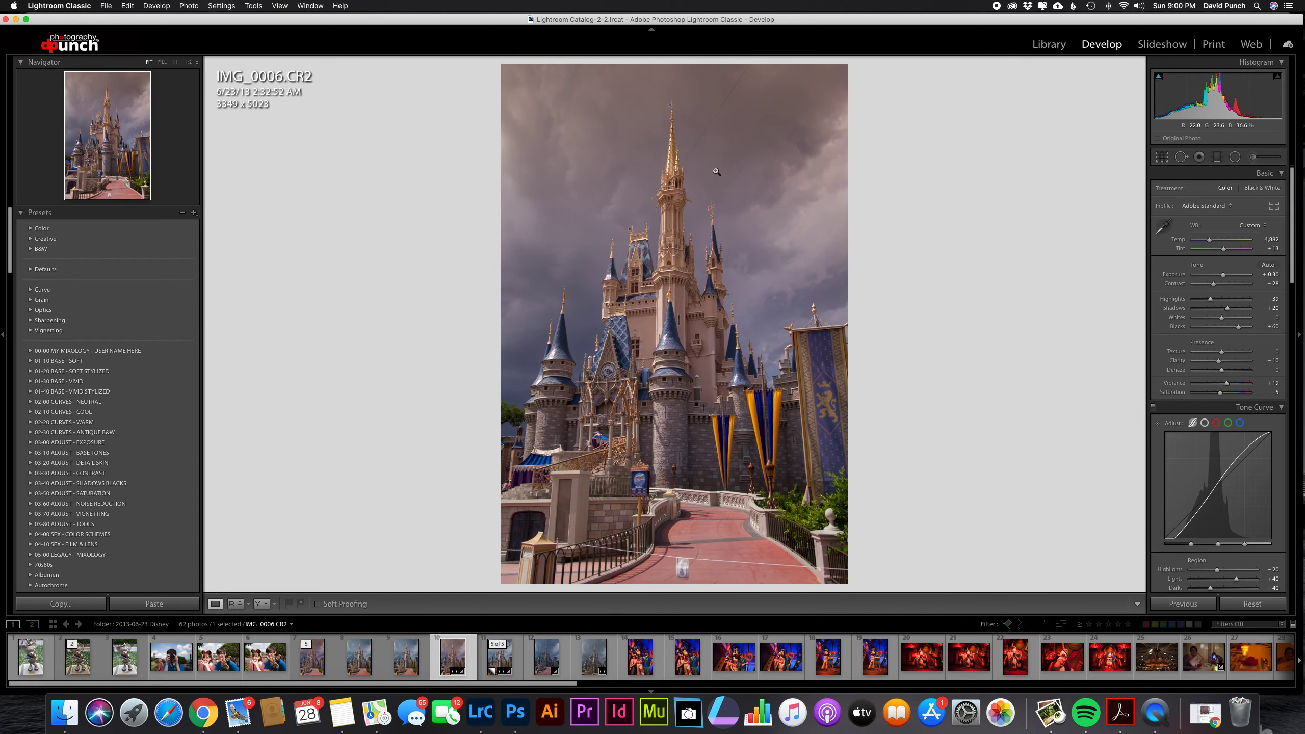
Select the castle photo IMG_0006-Edit-2.tif and examine the white rope across the fence post up close
left_click_drag(718, 106, 586, 390)
left_click(586, 390)
left_click(316, 669)
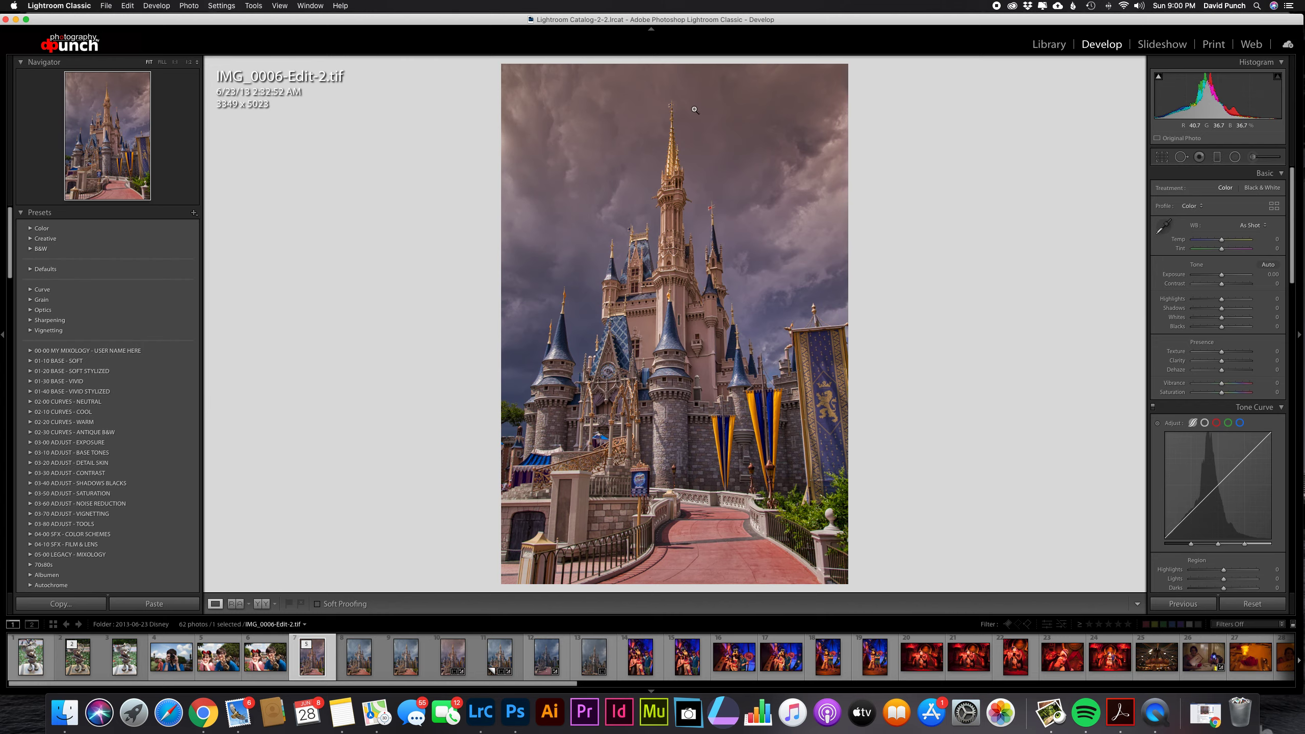
left_click(840, 571)
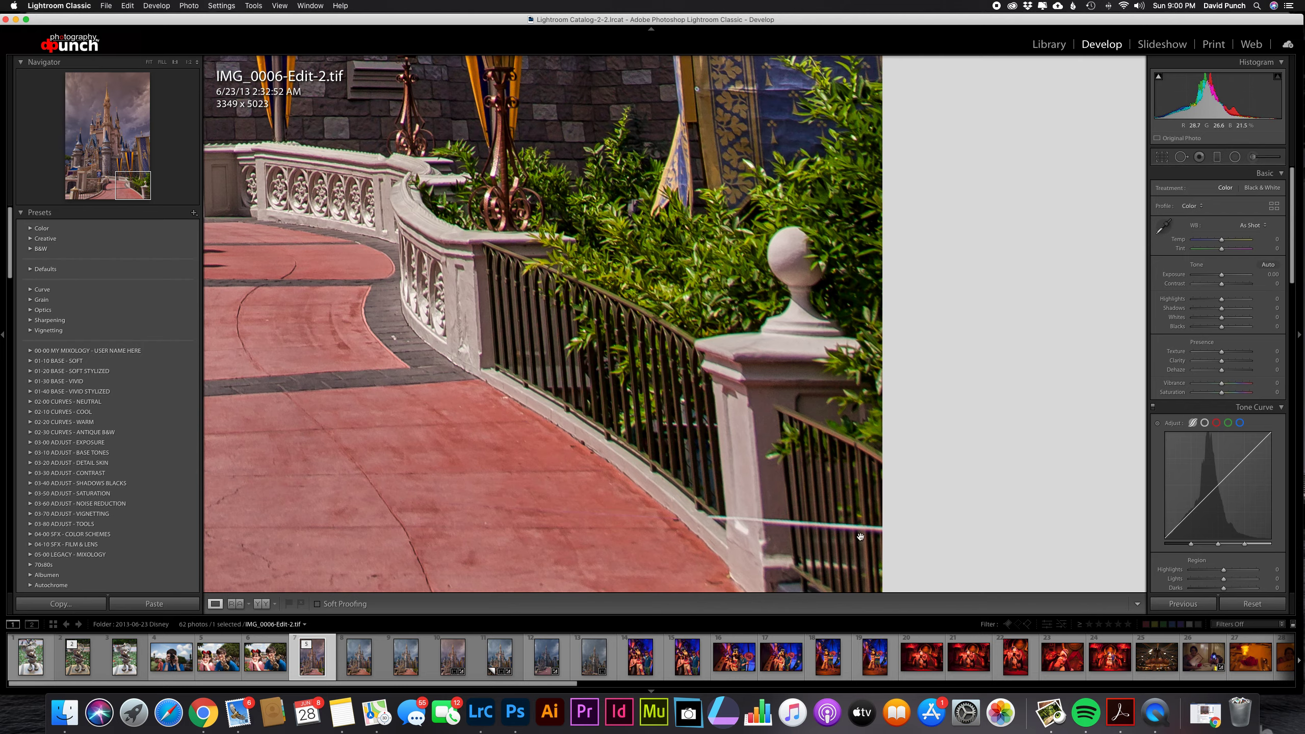
left_click(762, 521)
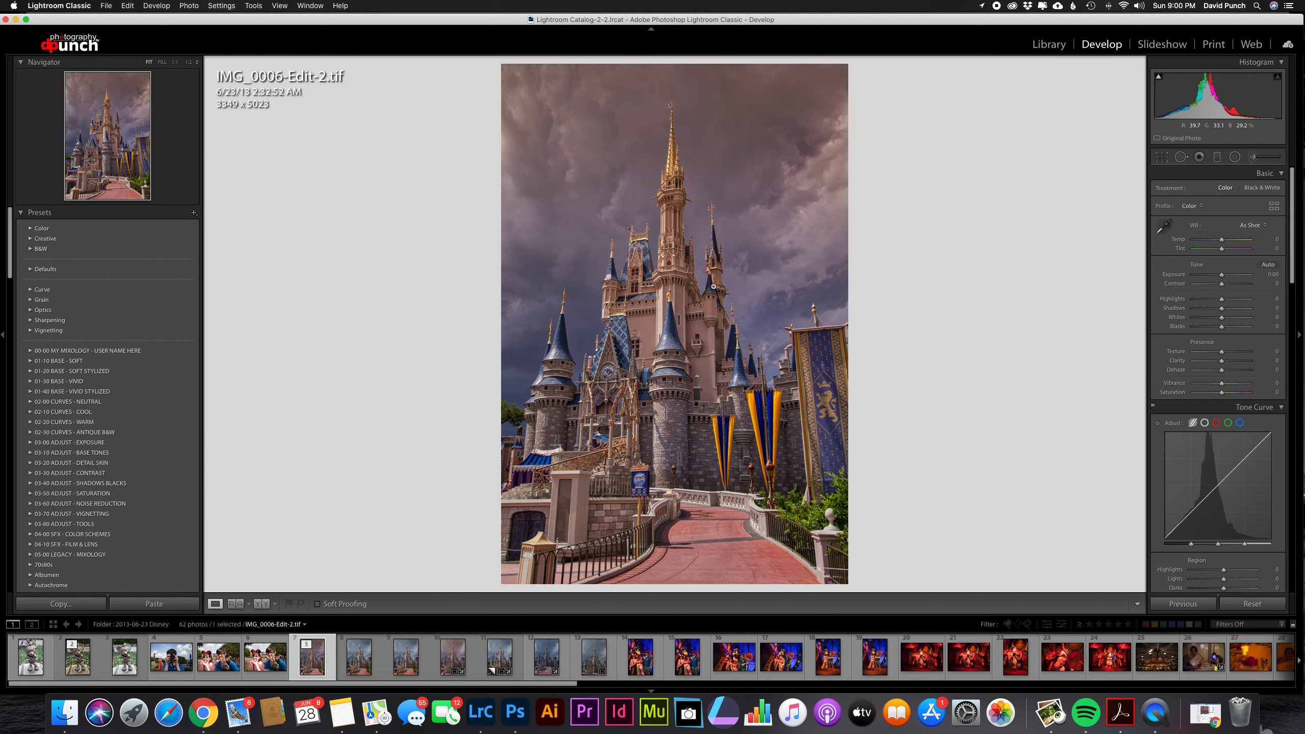
Switch to Photoshop to edit the castle photo IMG_0006-Edit-2.tif
right_click(697, 264)
mouse_move(706, 266)
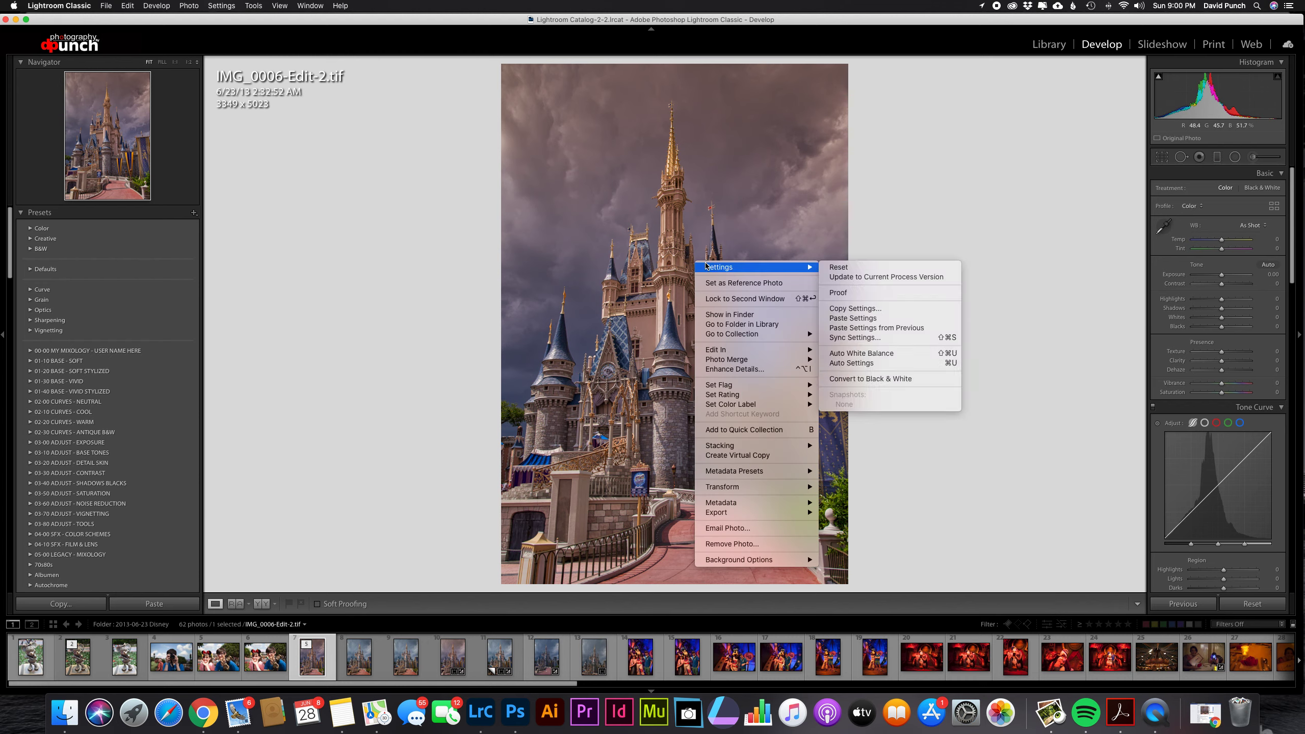
mouse_move(736, 354)
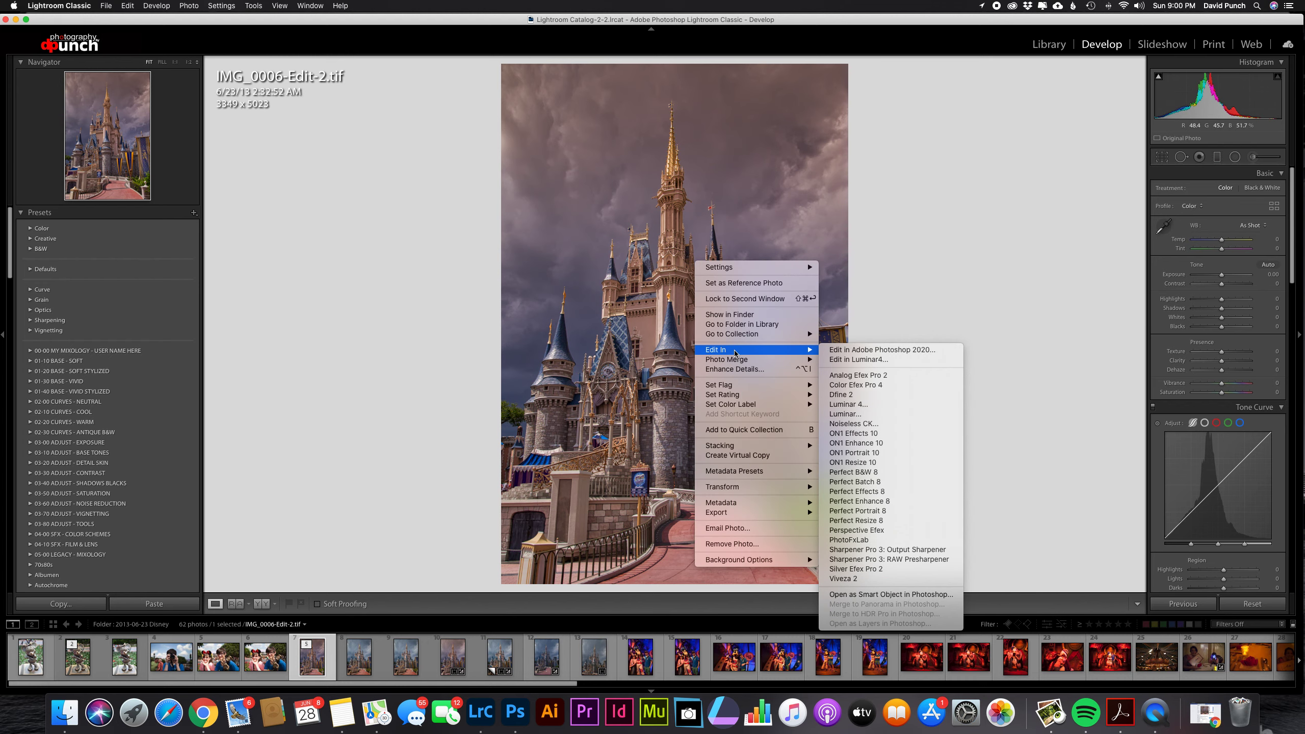
left_click(847, 354)
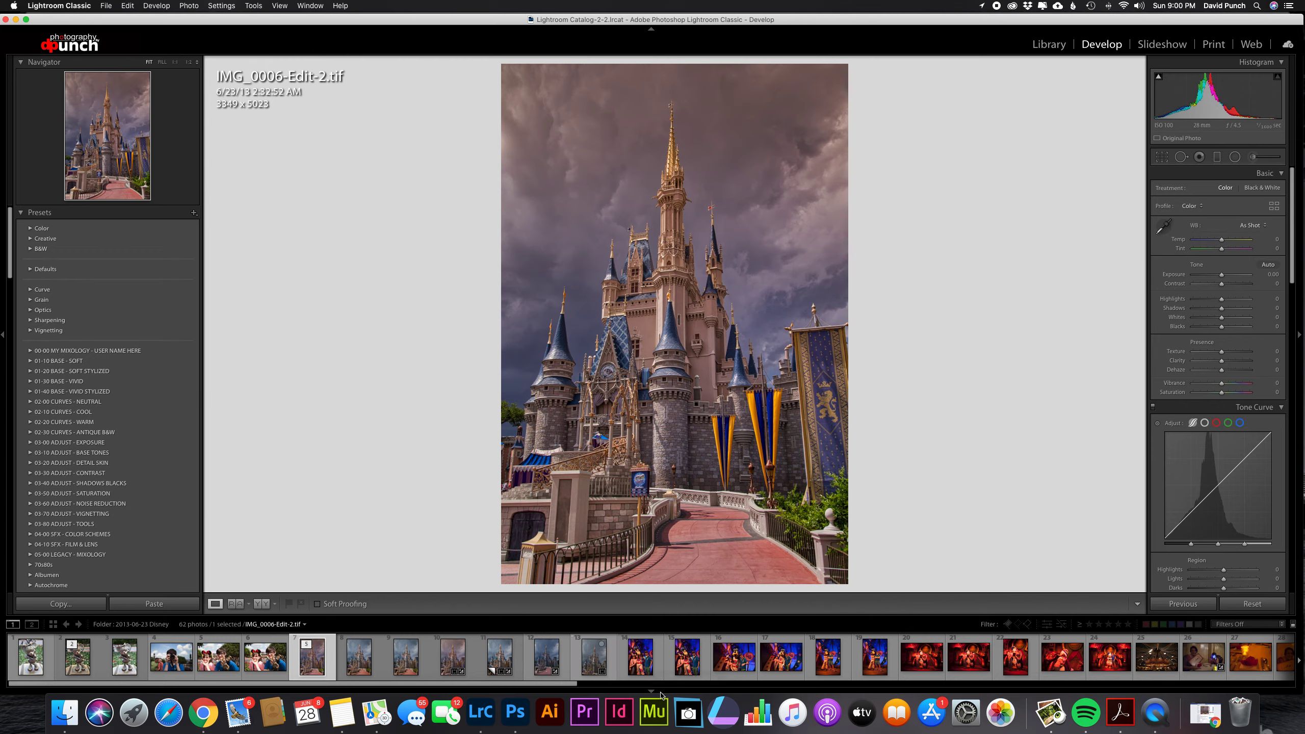
left_click(517, 715)
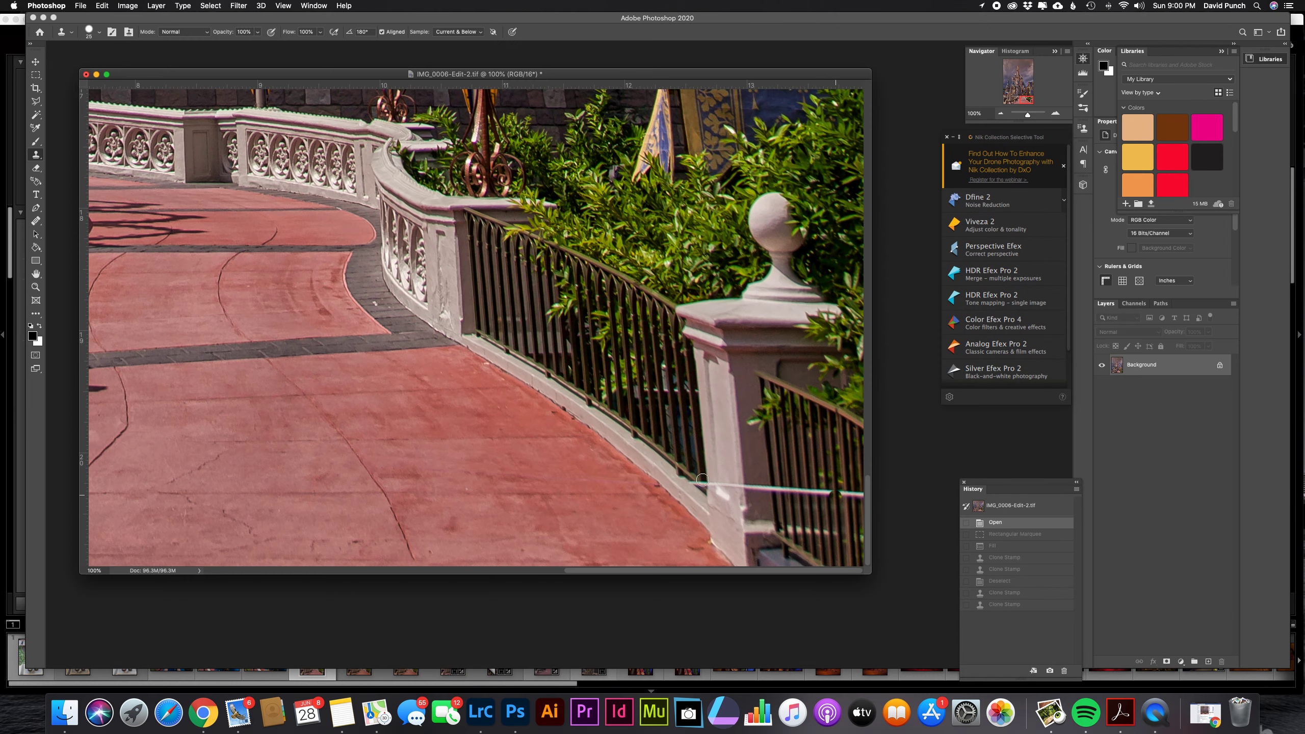
Enlarge the image window, set the photo's zoom to 50%, undo the stray clone stamp, and activate the Move tool
left_click(1001, 113)
left_click(1001, 113)
left_click(1001, 114)
left_click(1001, 113)
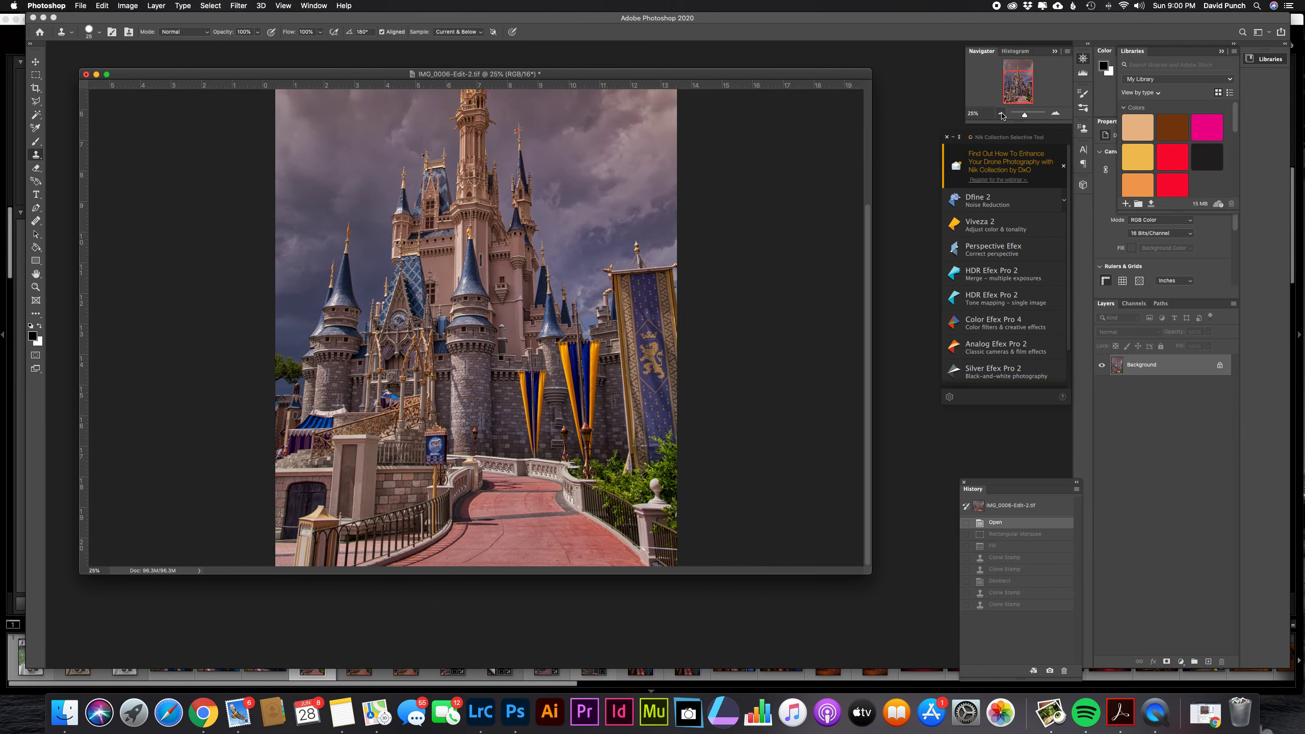
left_click_drag(871, 573, 944, 682)
left_click(1057, 114)
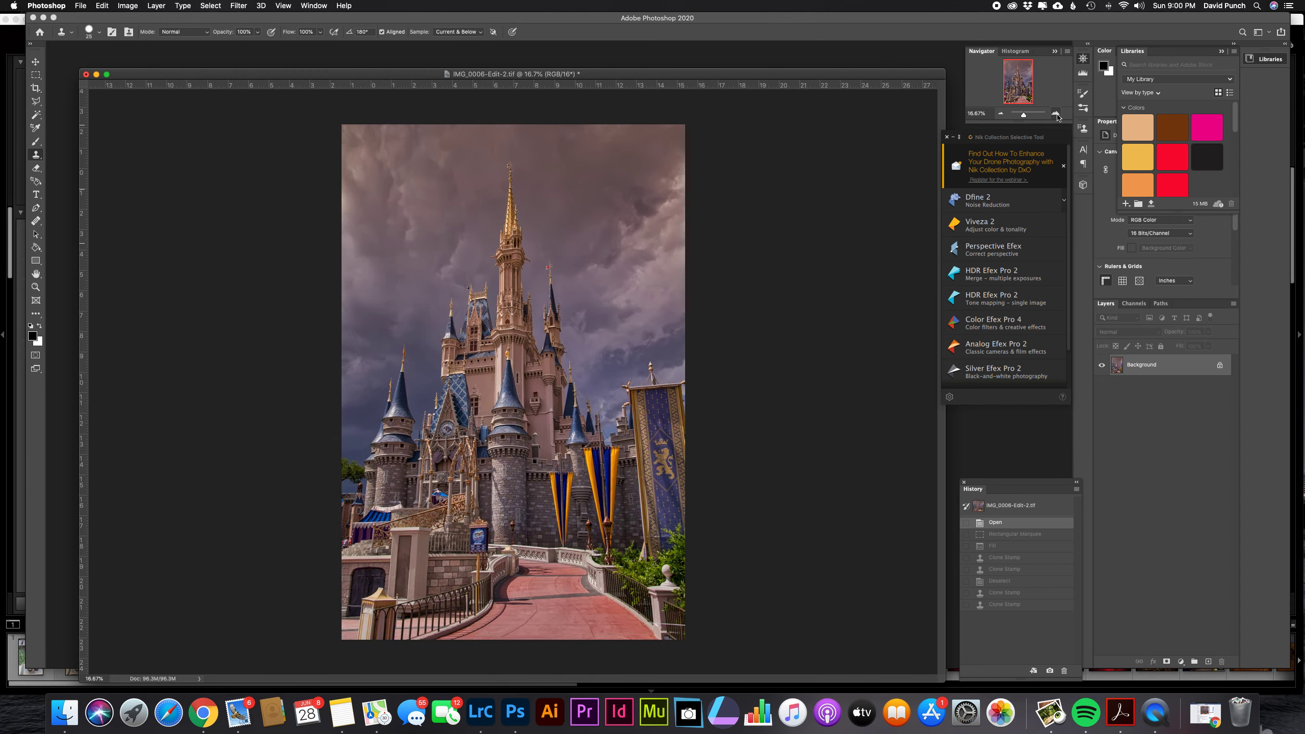
left_click(1057, 115)
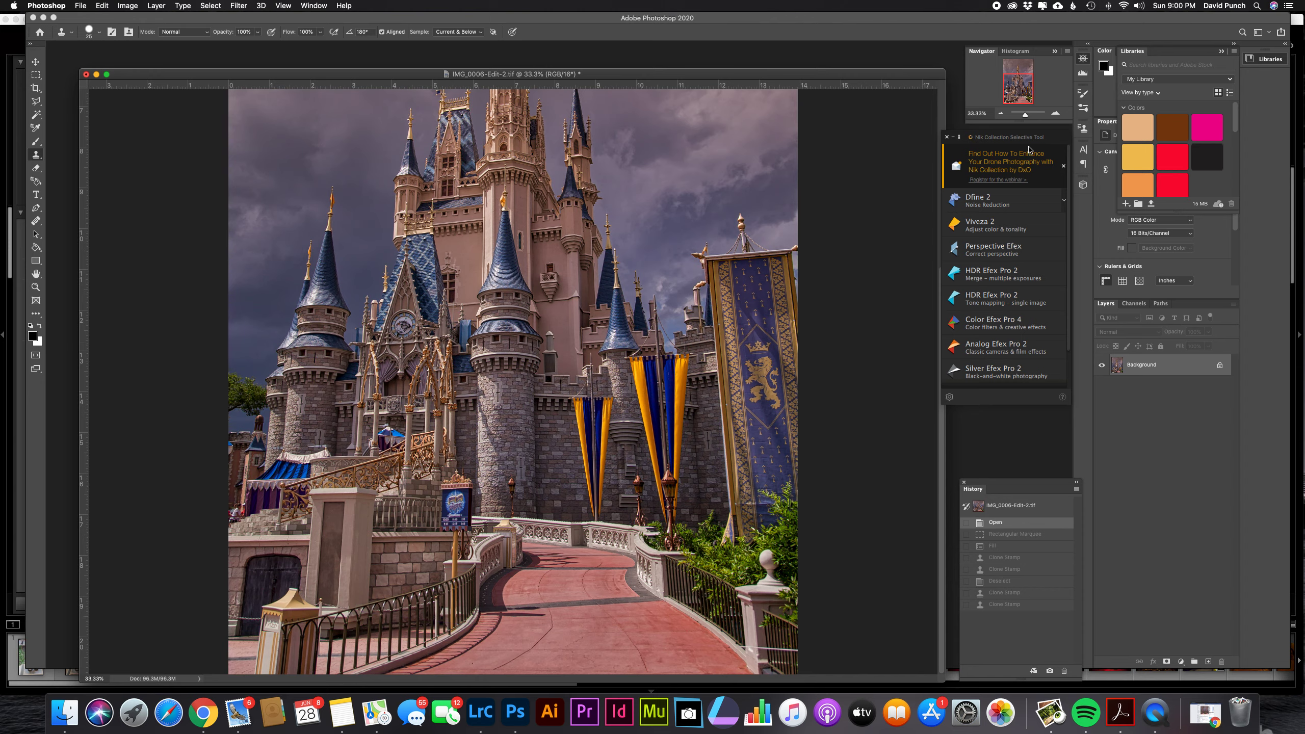
left_click(1056, 113)
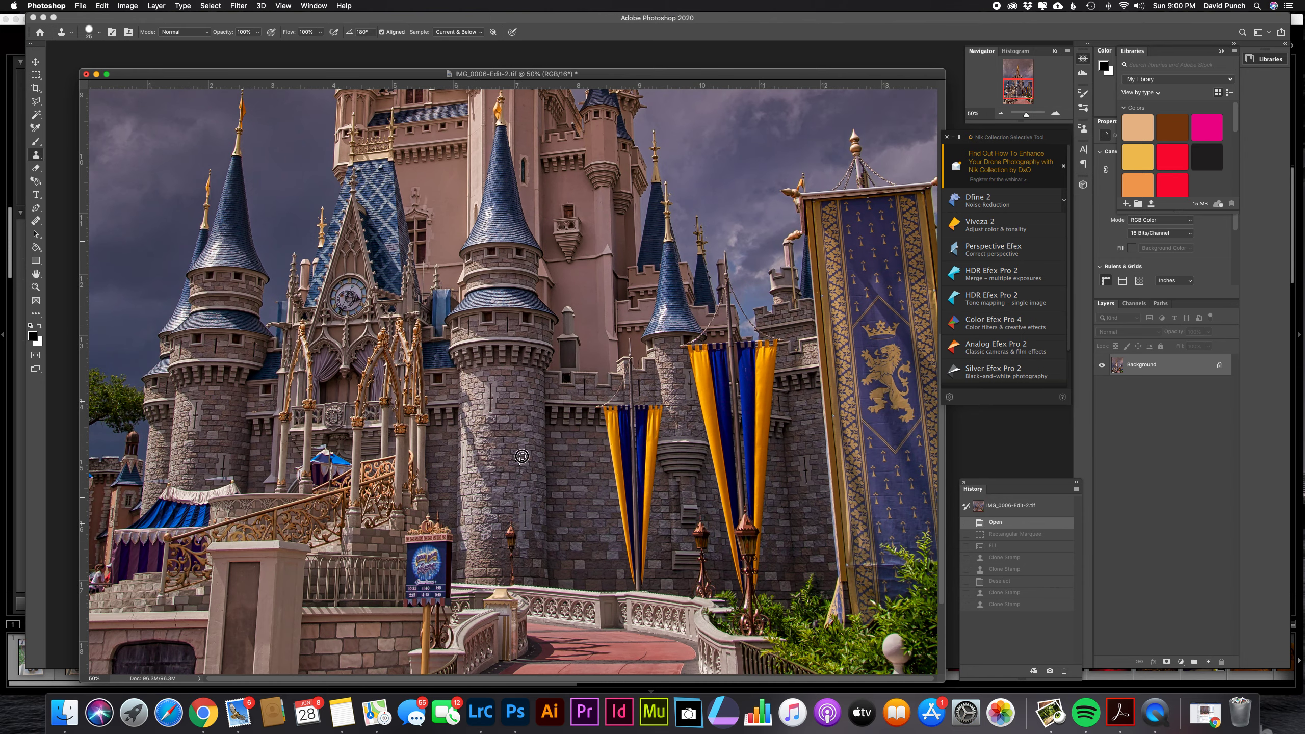
left_click(571, 263)
key("super+z")
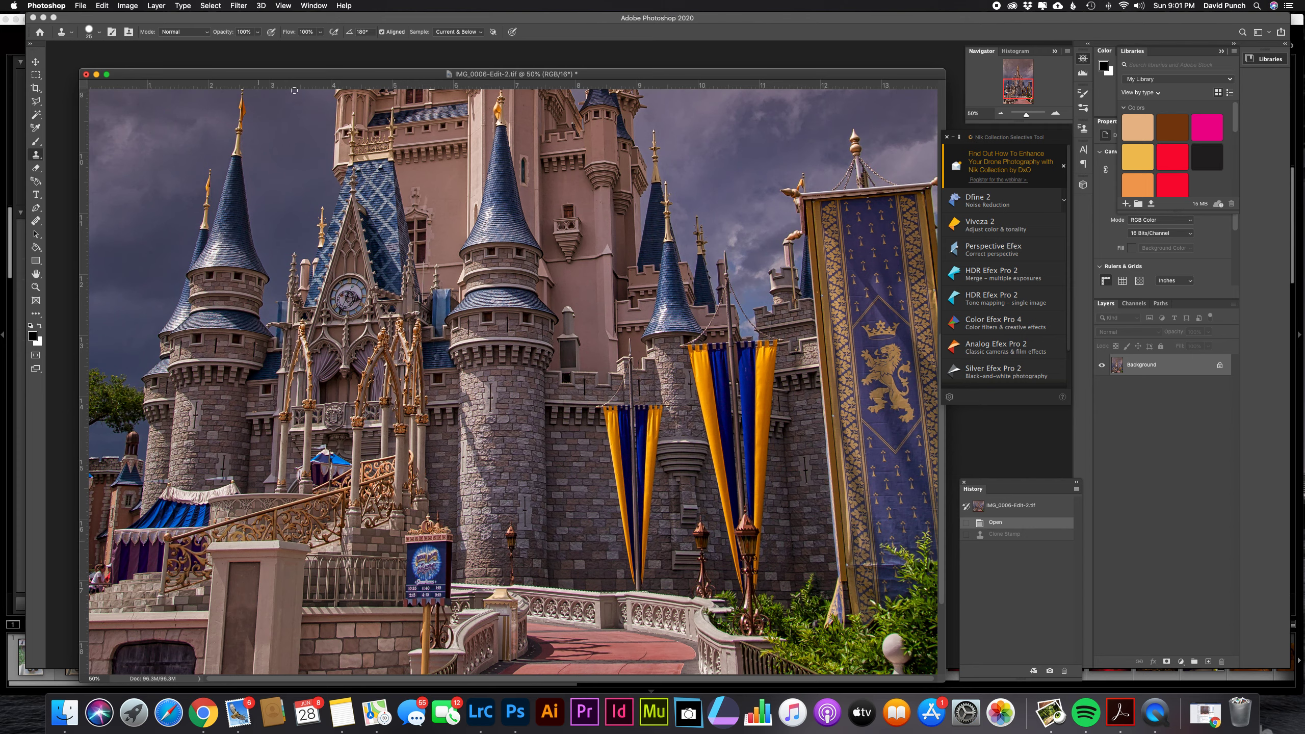
left_click(36, 61)
scroll(621, 563, "down", 5)
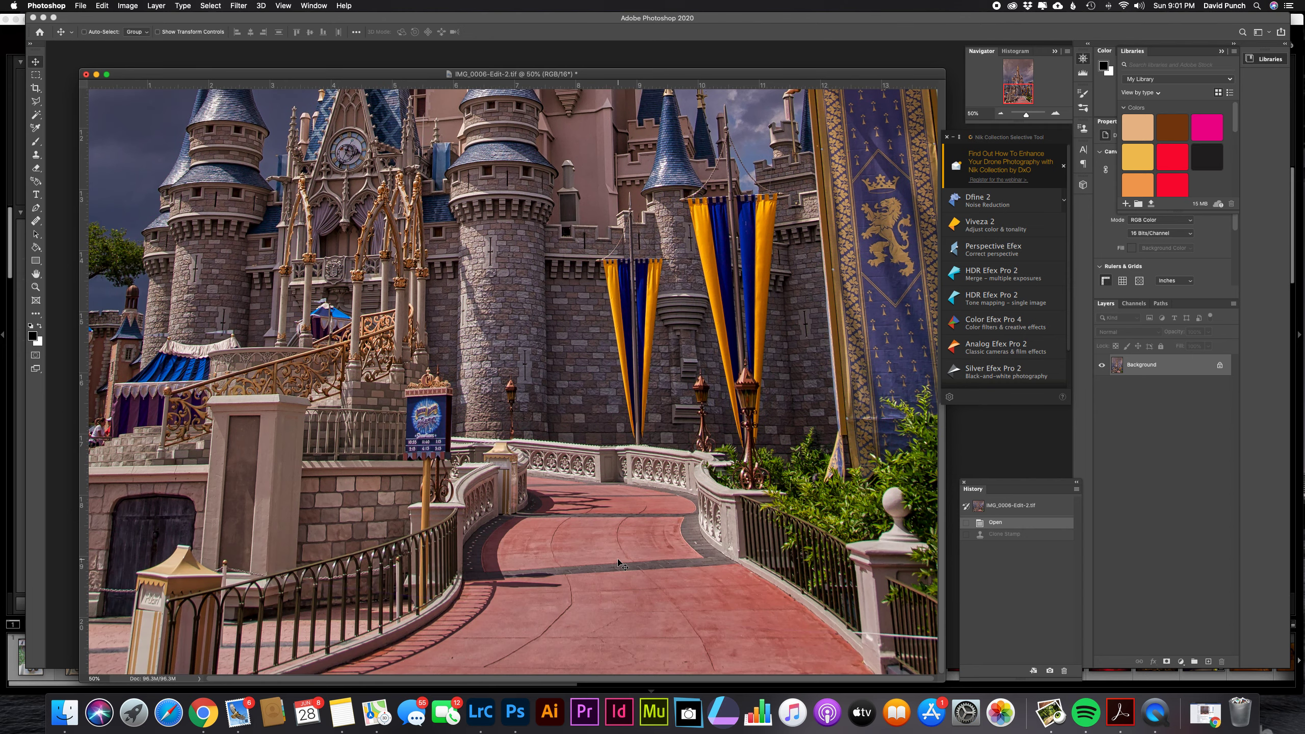
Check the castle photo's metadata in Lightroom's Library module and return to Photoshop
left_click(481, 713)
left_click(1049, 45)
scroll(1226, 463, "down", 5)
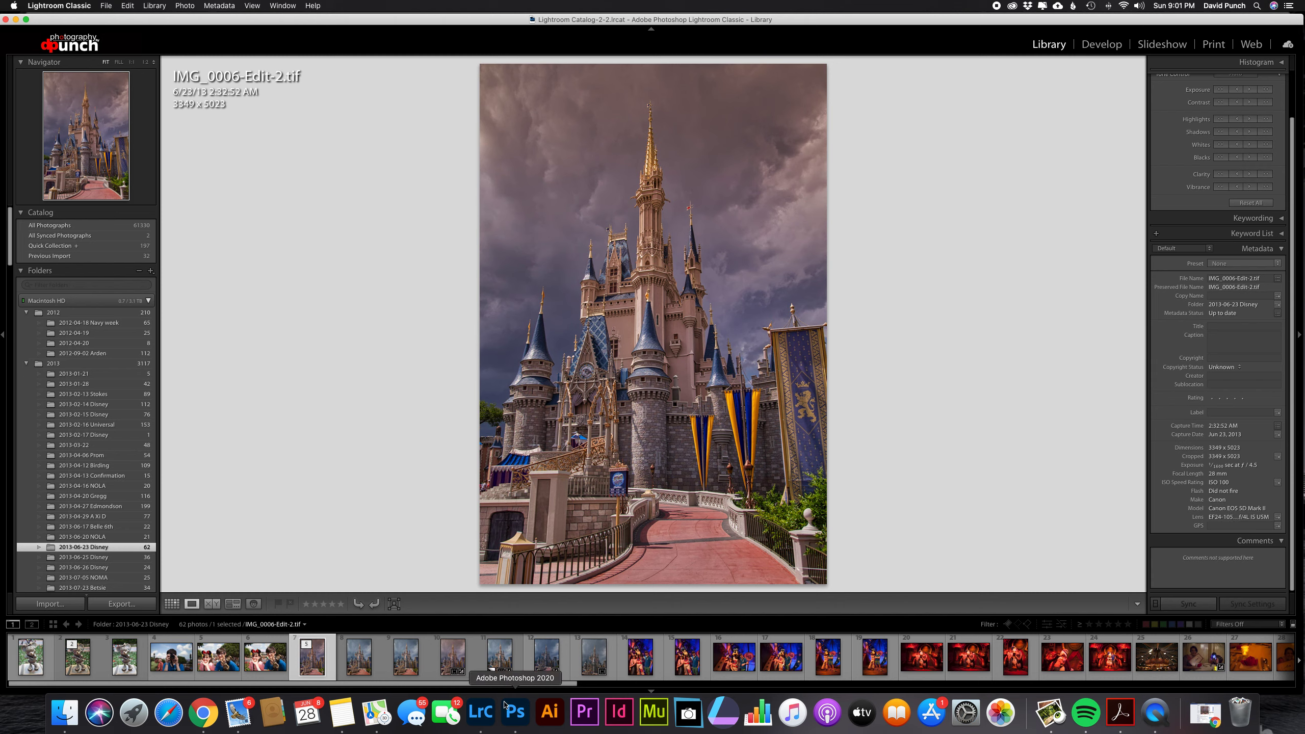
left_click(515, 713)
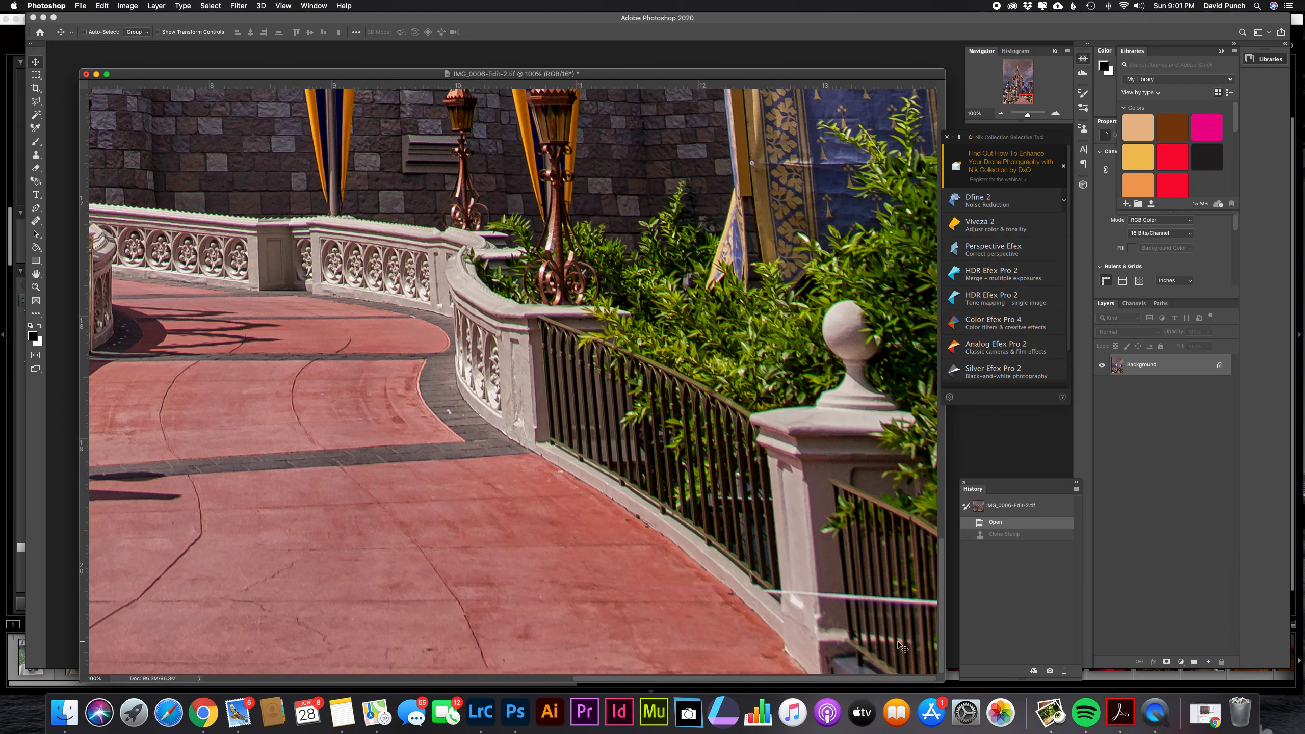
Switch to Lightroom's Develop module and examine the castle photo's lens correction options, including chromatic aberration removal
left_click(482, 715)
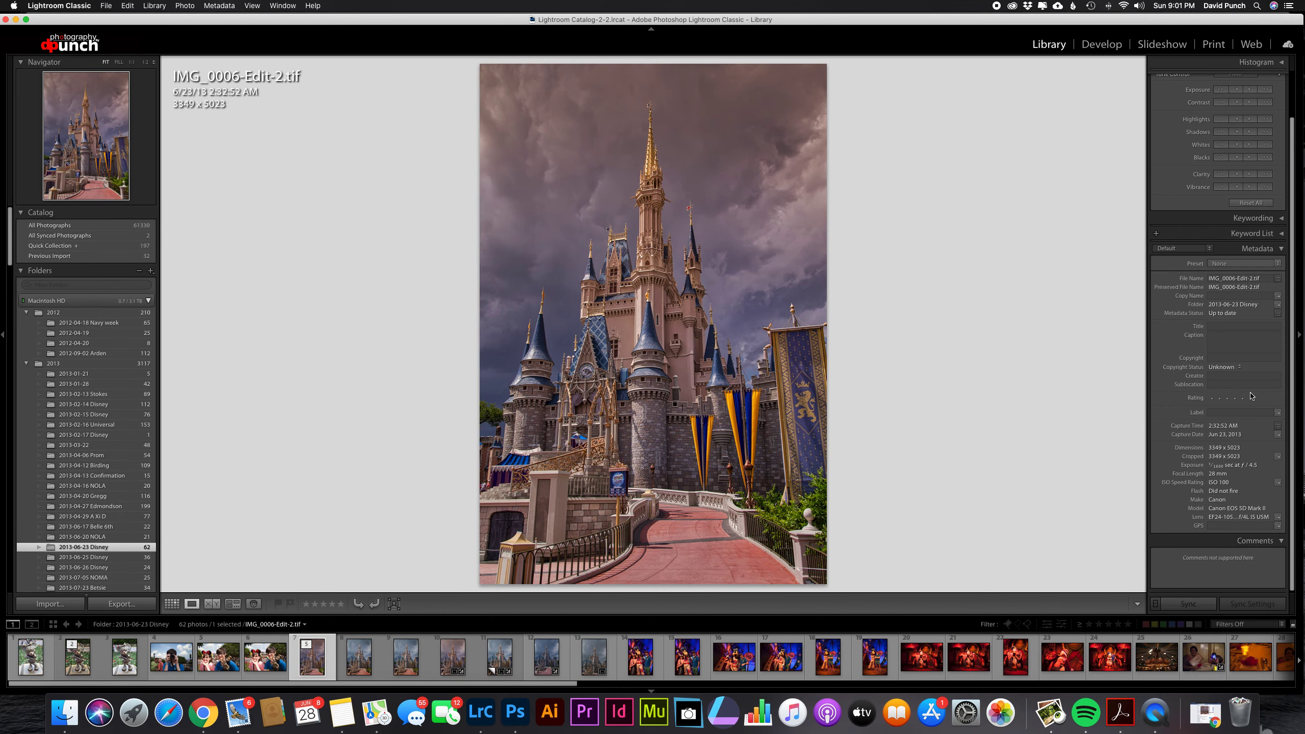
left_click(1101, 44)
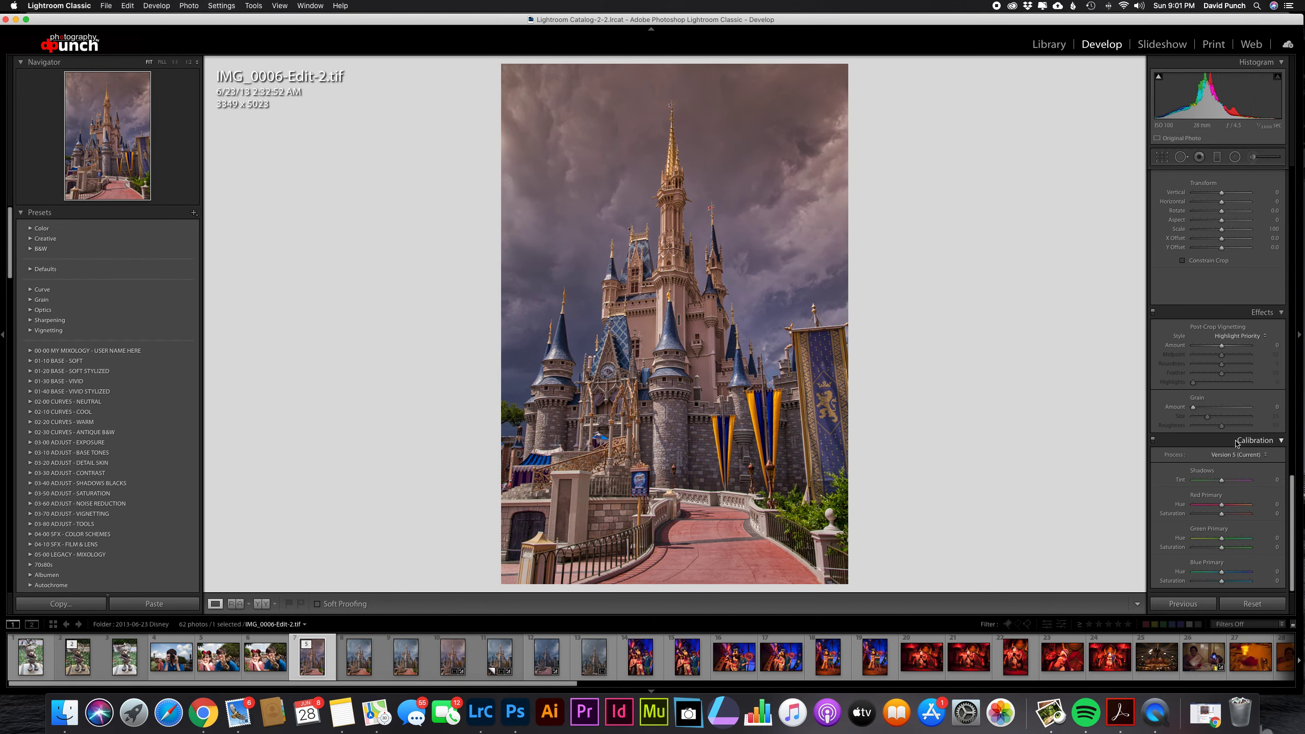
scroll(1224, 334, "up", 1)
scroll(1249, 308, "up", 6)
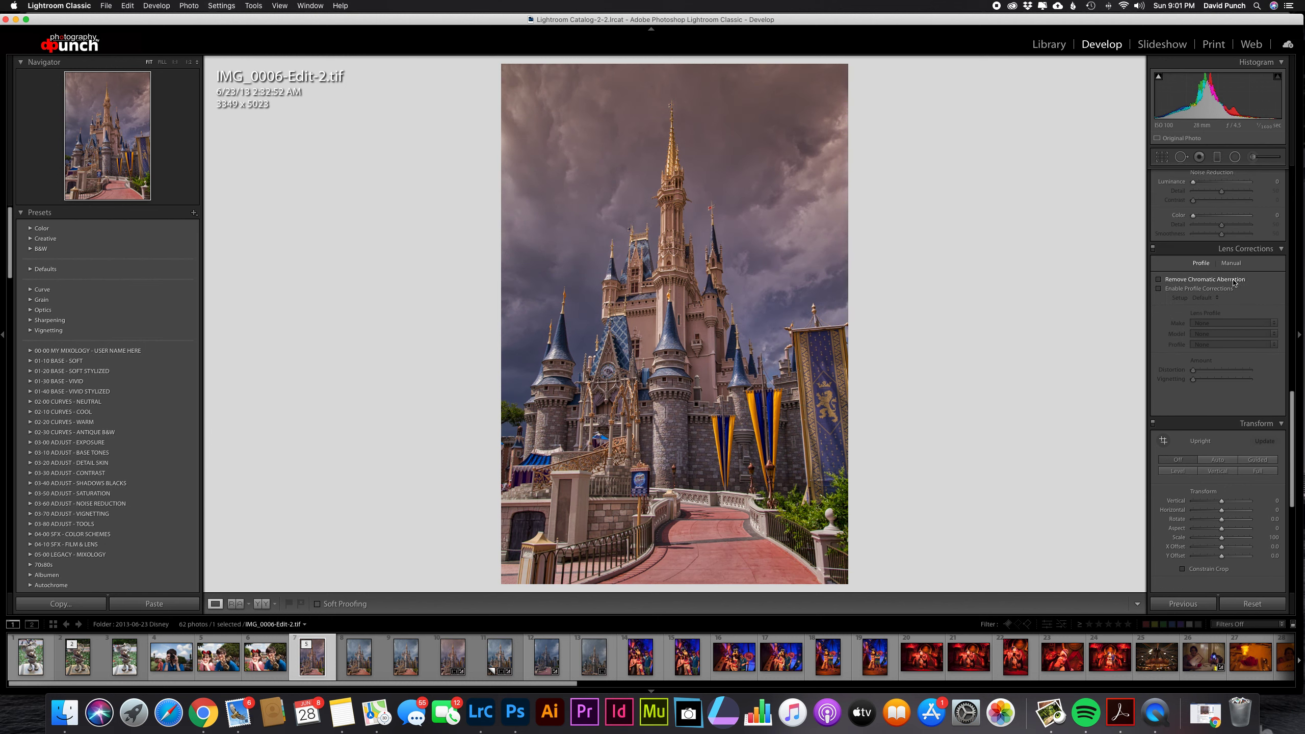
left_click(1160, 280)
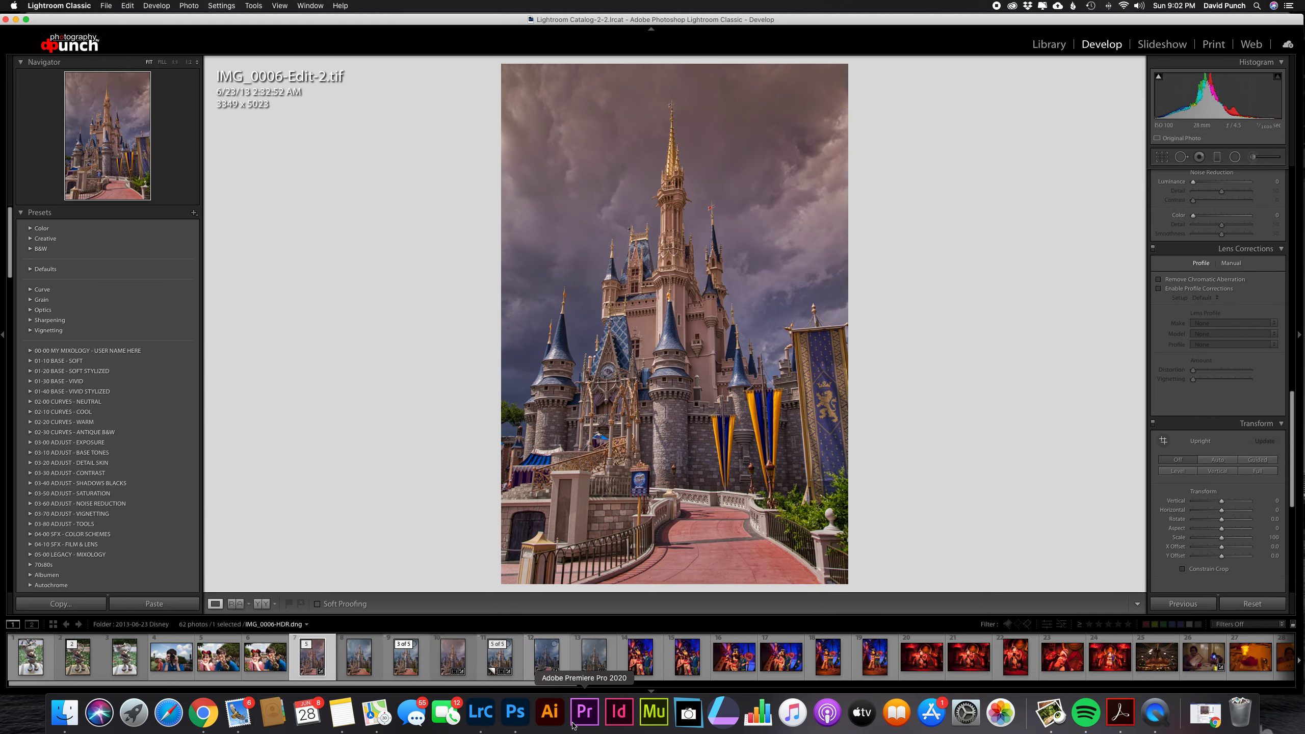
Switch to Photoshop, enlarge the fence post and white rope to 200%, and review the marquee and lasso selection tools
left_click(515, 714)
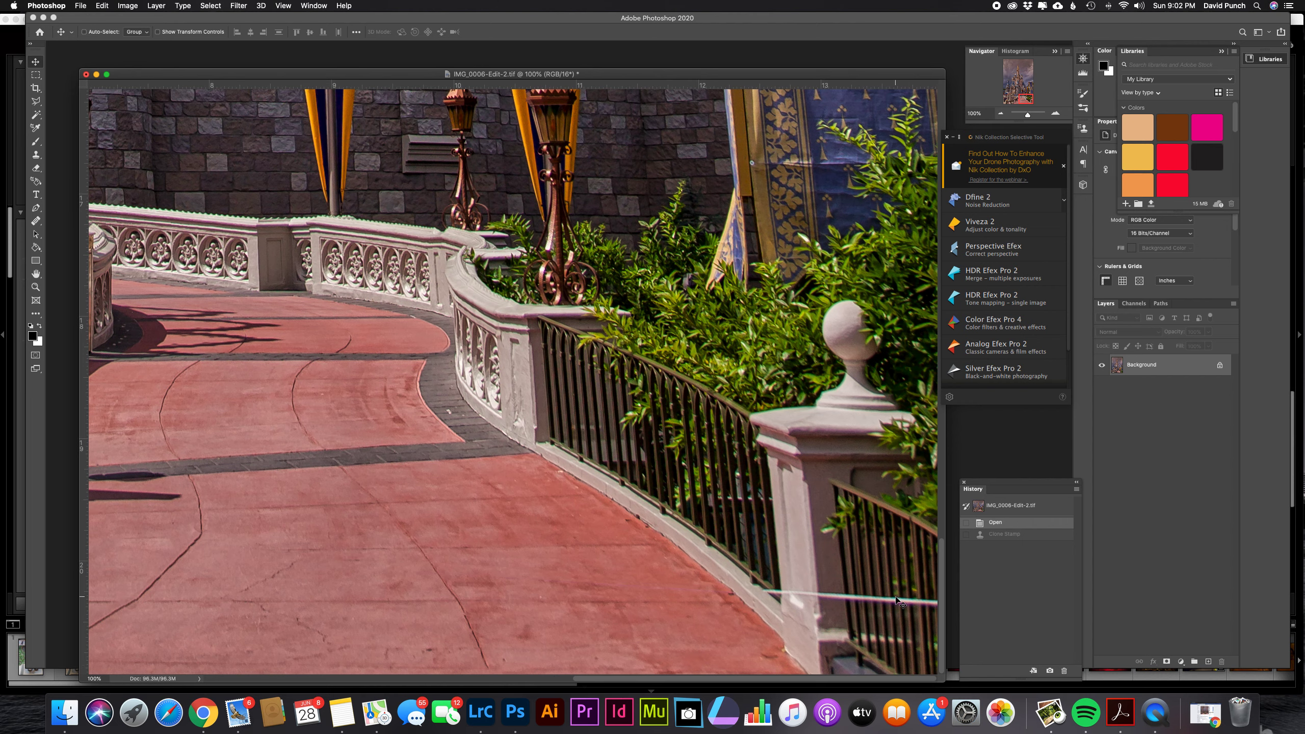
left_click(1057, 114)
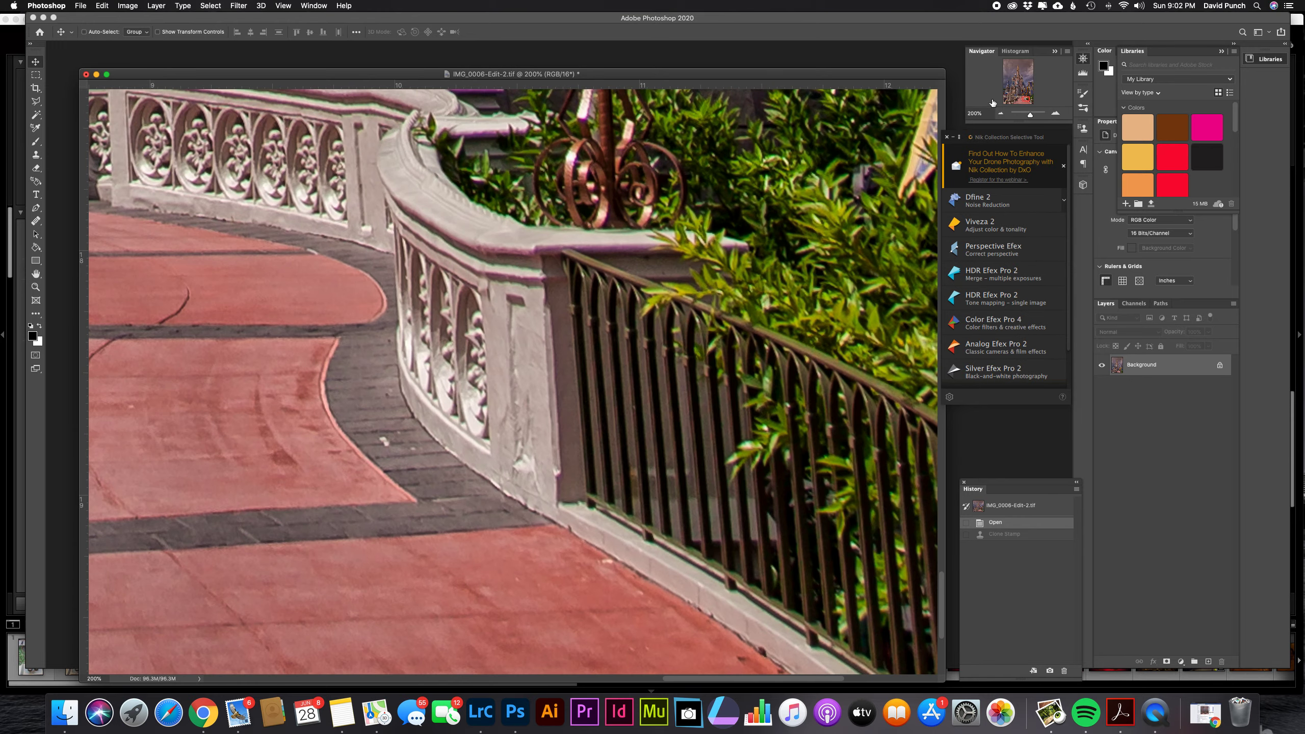
left_click_drag(1026, 101, 1036, 112)
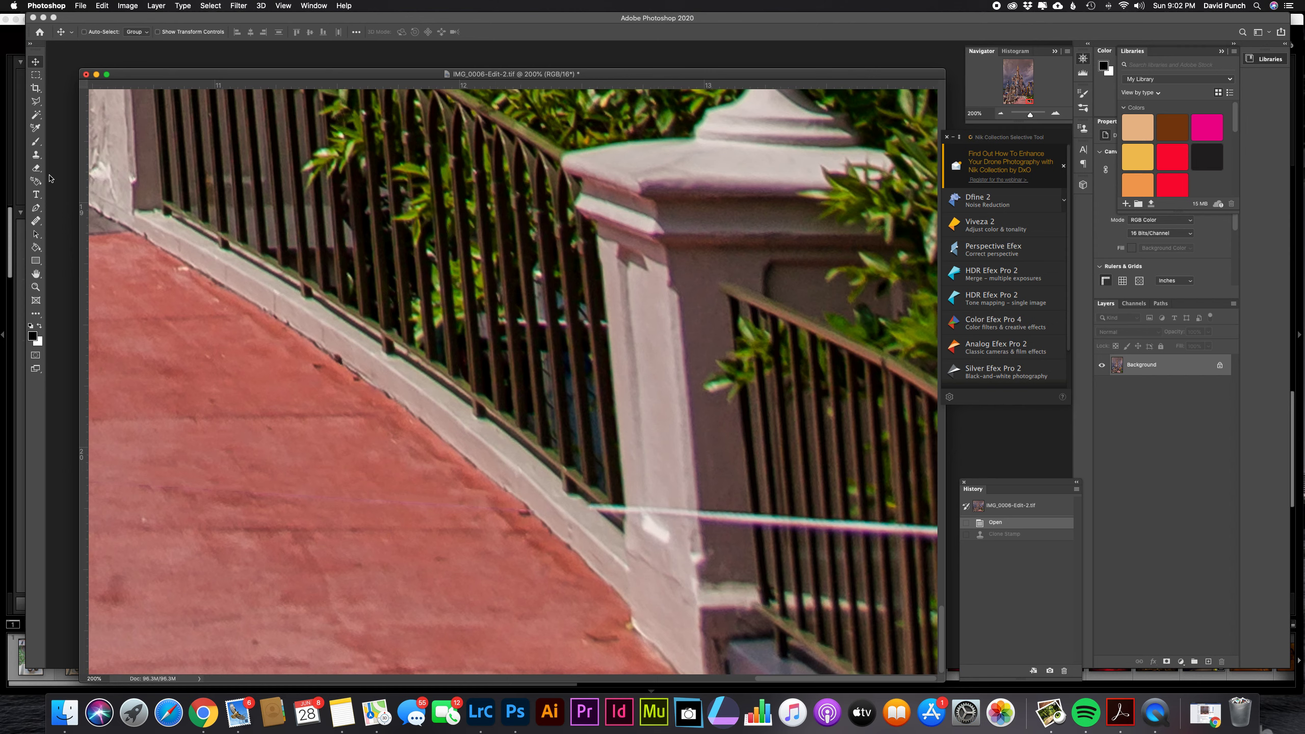
left_click(38, 78)
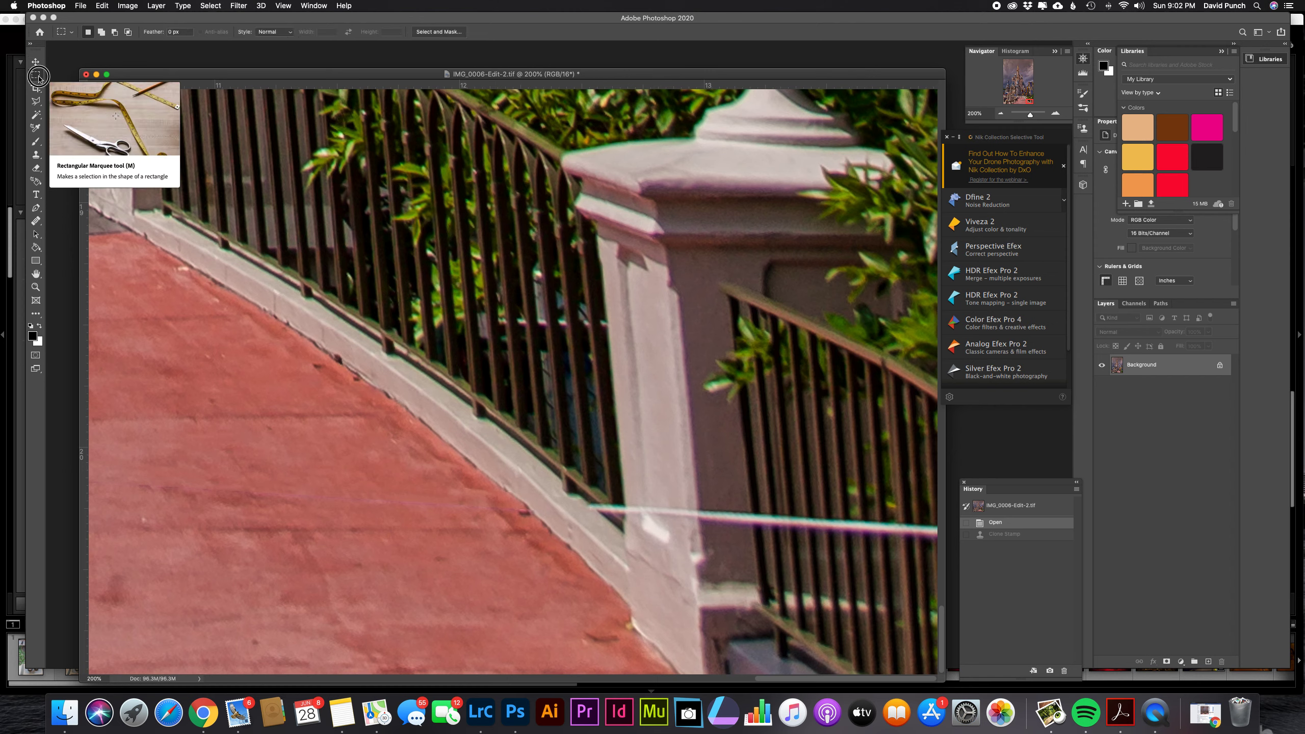
right_click(38, 78)
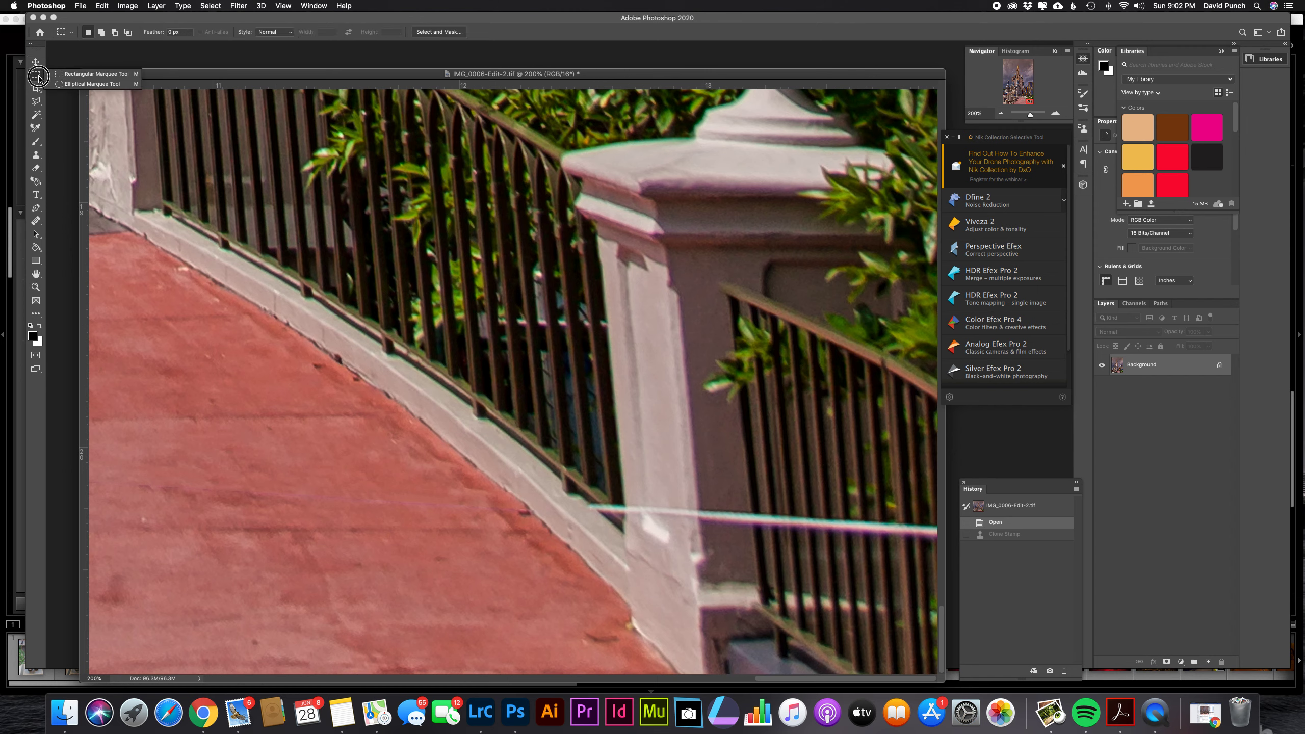
left_click(36, 105)
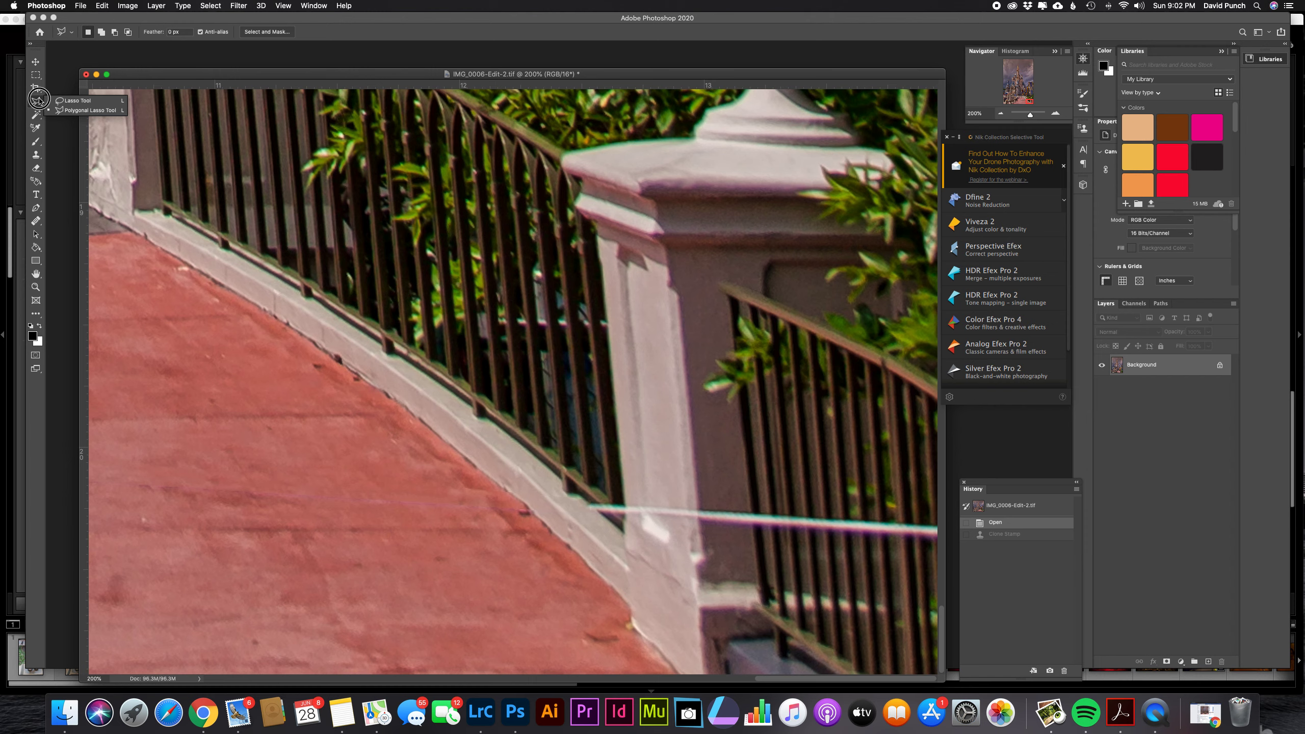
Try to cover the faint streak on the red walkway with the Clone Stamp, and undo the stroke
left_click(36, 156)
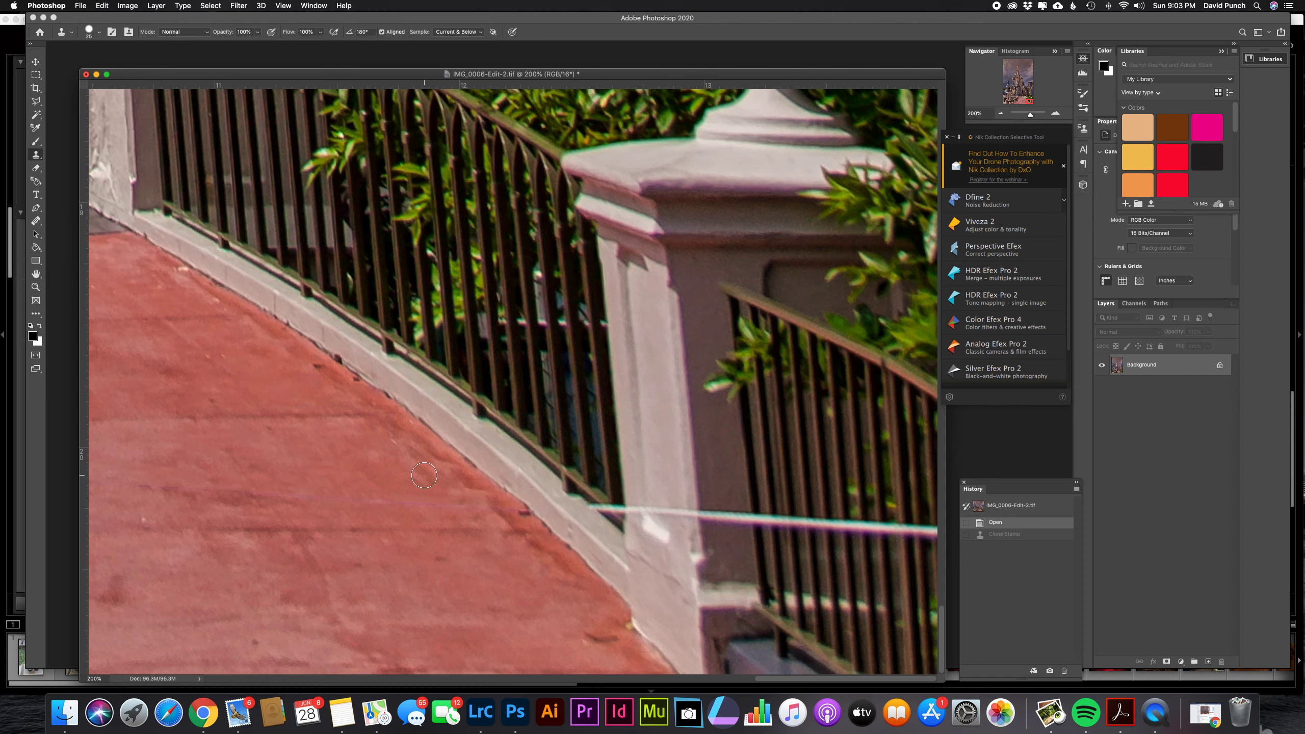
left_click(424, 475, "alt")
scroll(414, 480, "left", 3)
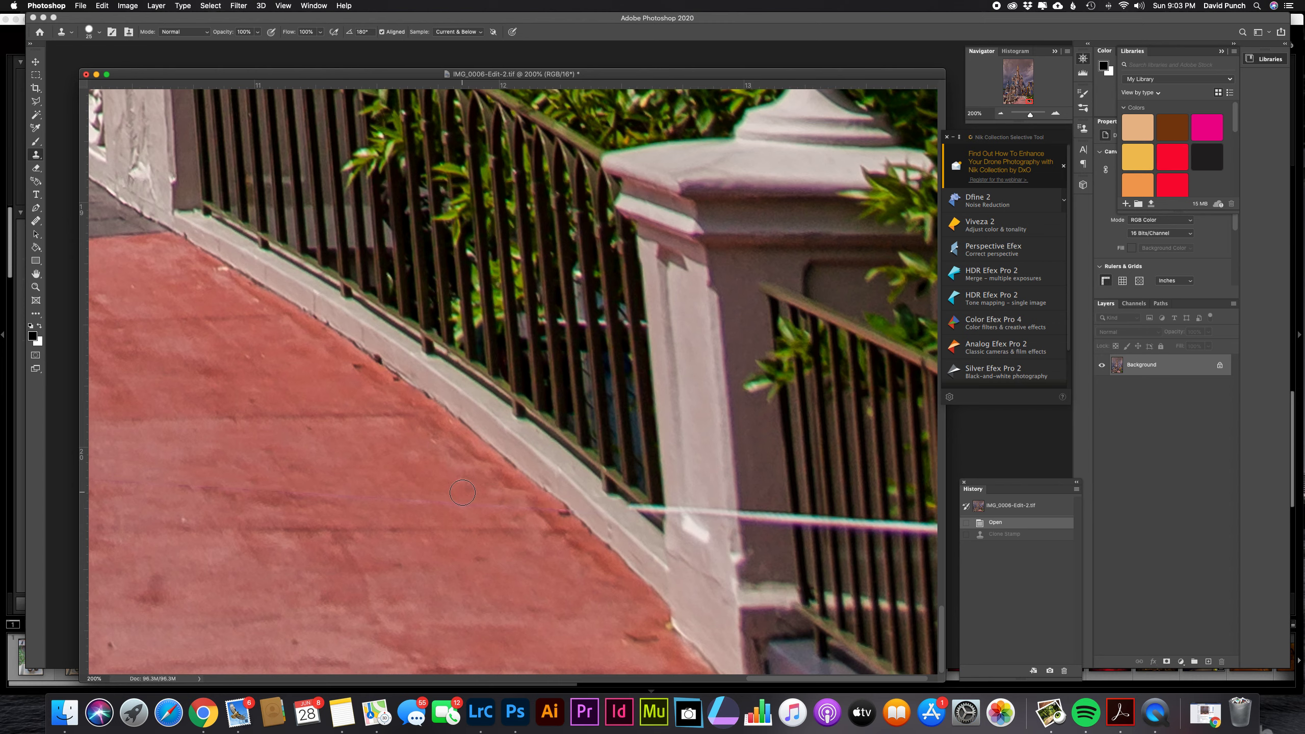
left_click_drag(463, 503, 163, 484)
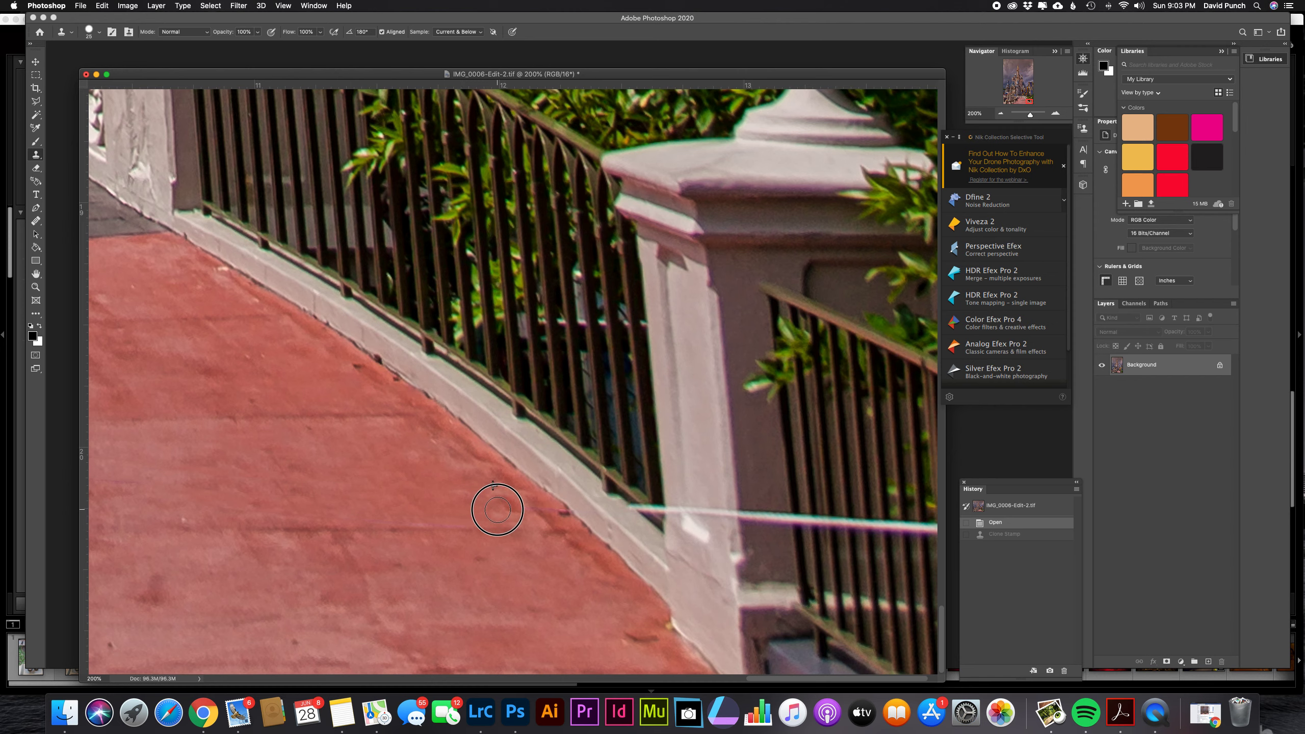
key("super+shift+z")
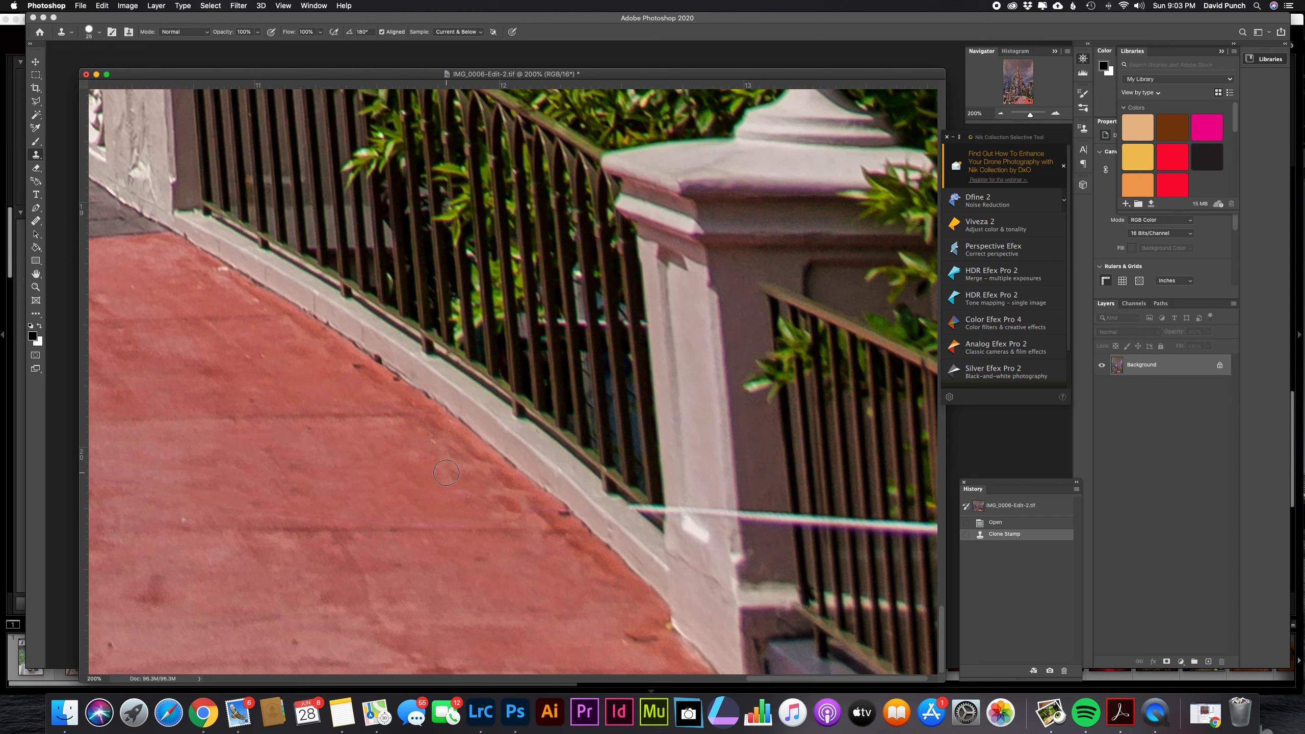
key("super+z")
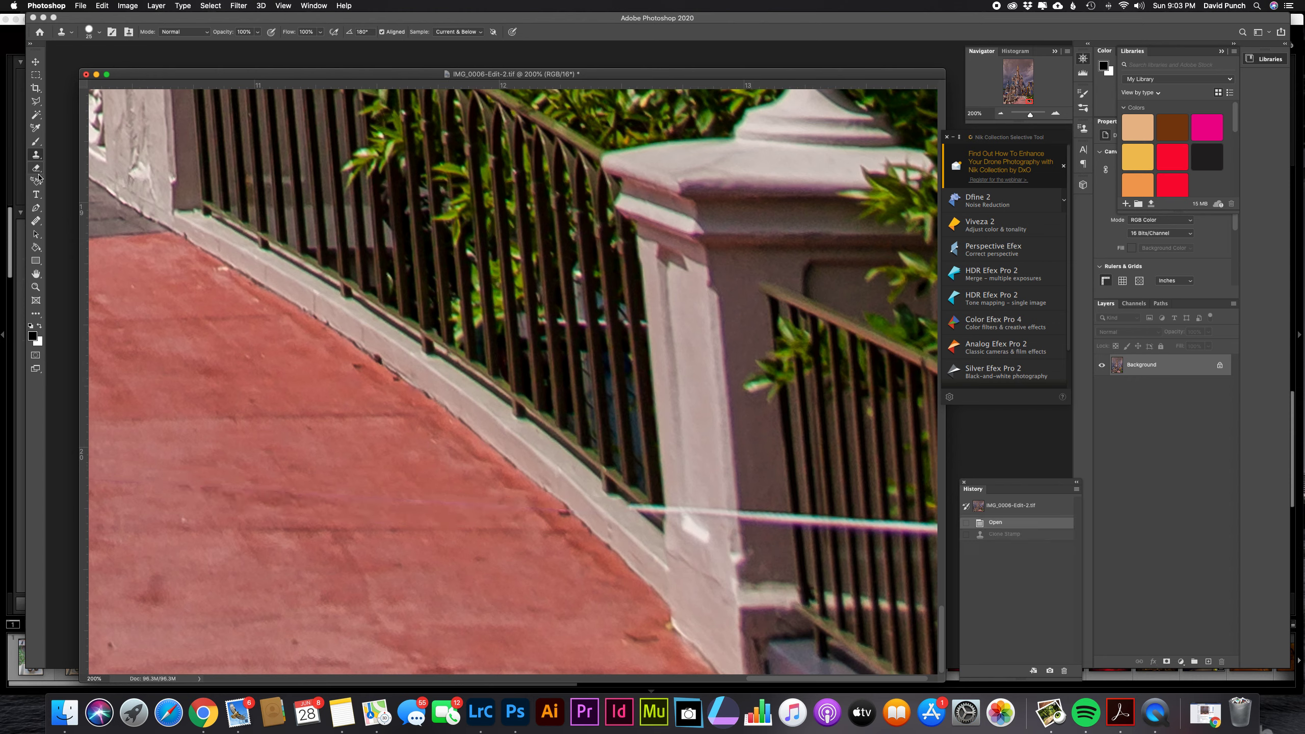
Paint out the faint streak and dark marks across the red walkway beside the fence with the Healing Brush
left_click(36, 222)
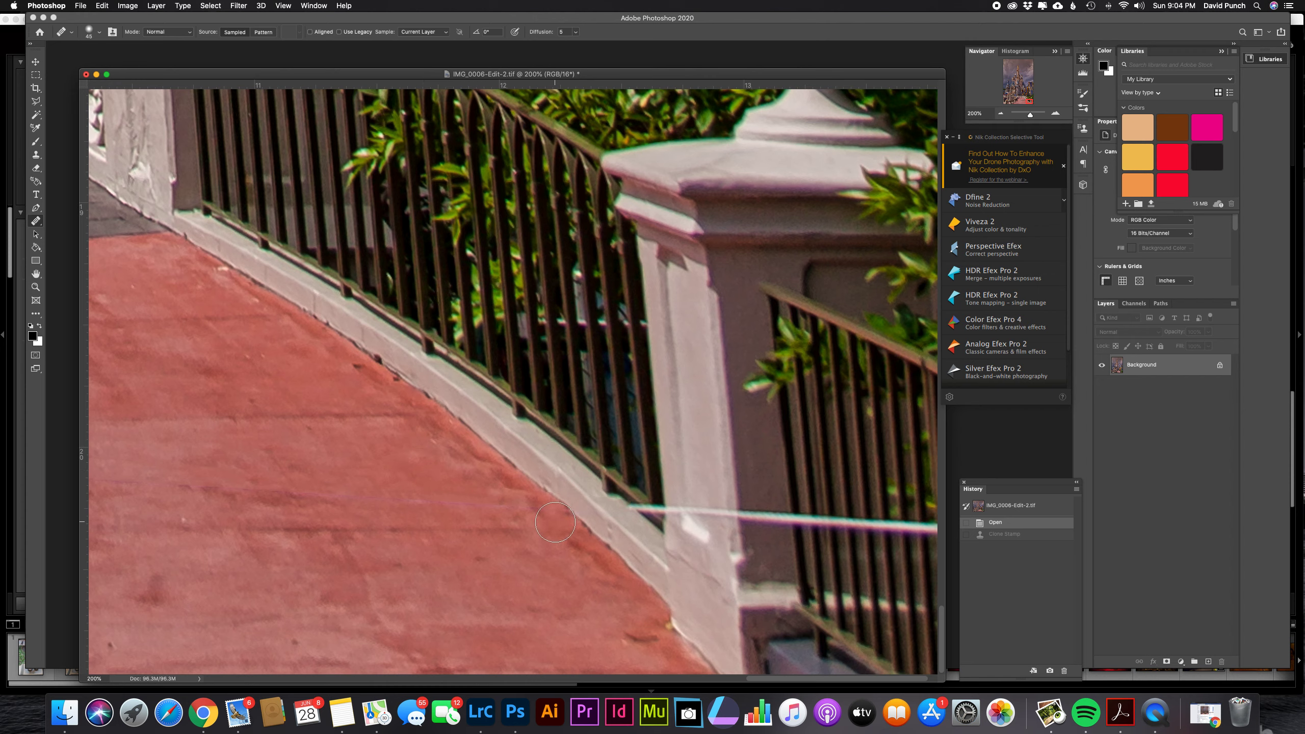
left_click_drag(552, 521, 232, 488)
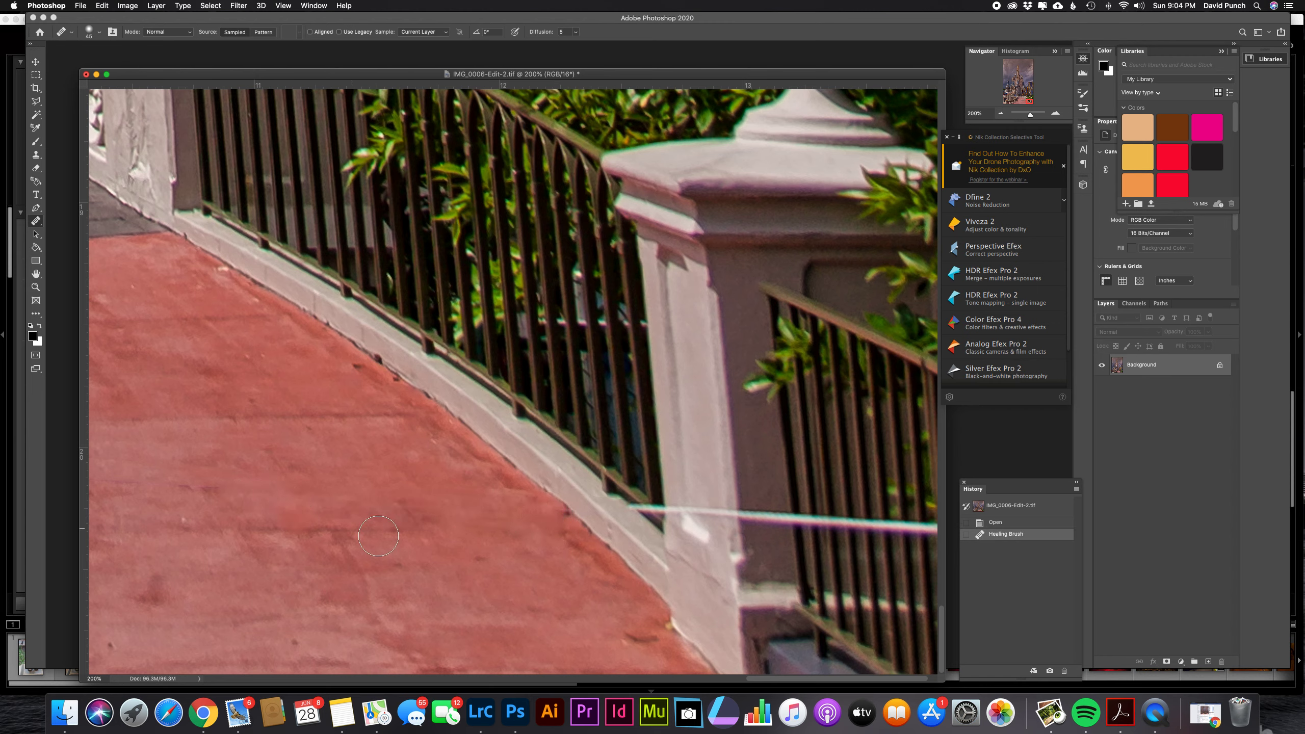
scroll(262, 456, "left", 10)
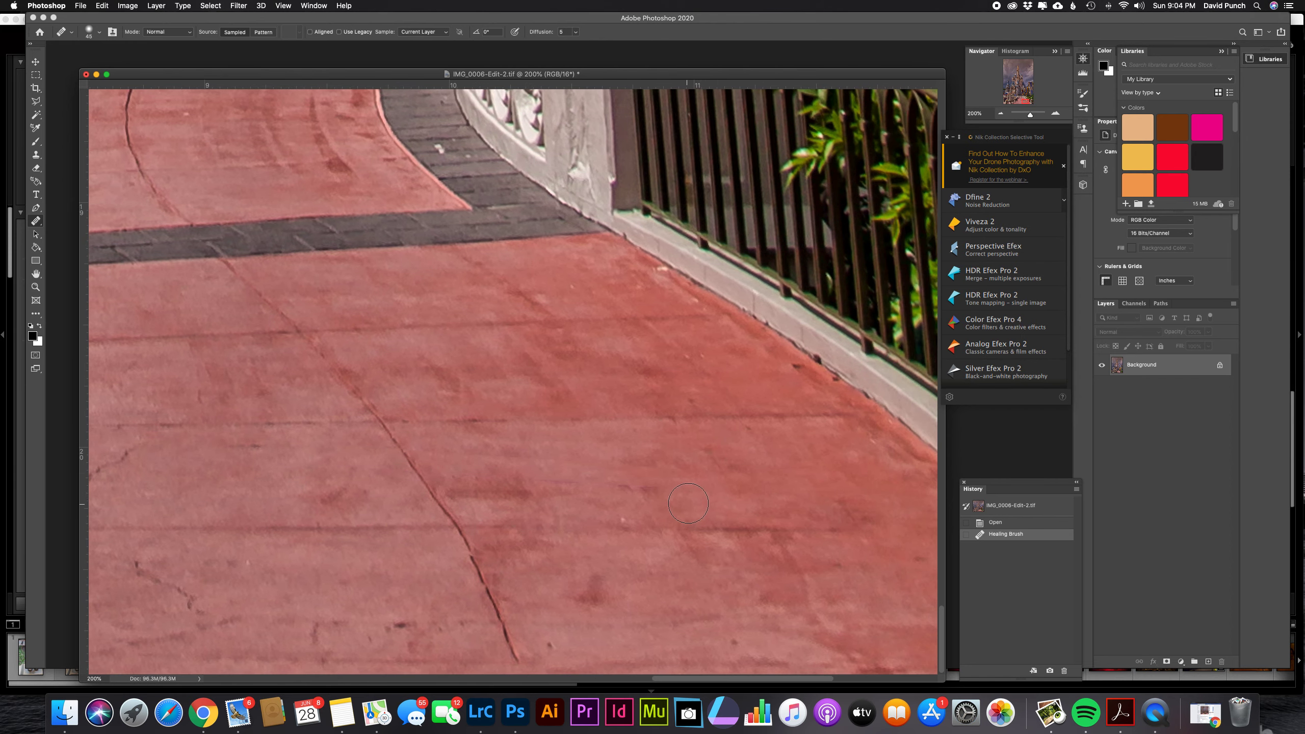
left_click_drag(485, 486, 458, 484)
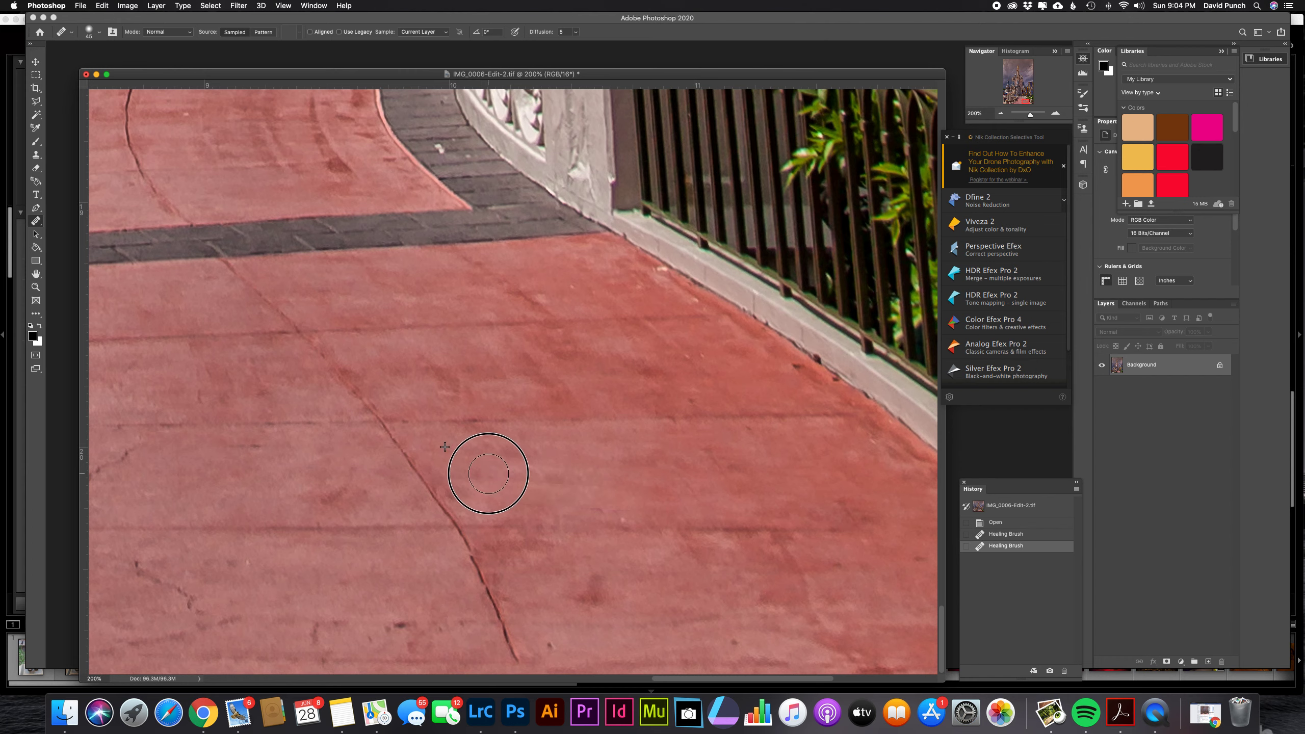
left_click_drag(630, 502, 665, 501)
scroll(780, 609, "right", 3)
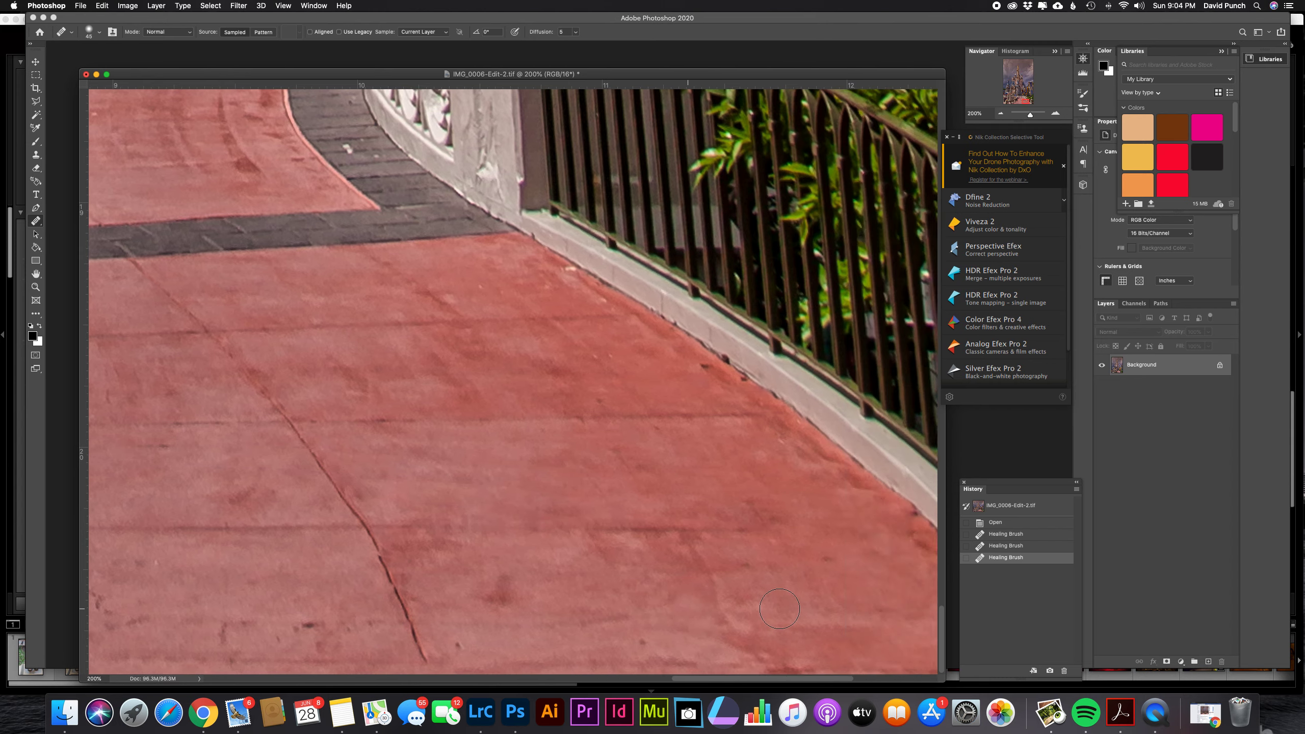
Select the white rope across the post and fence with a rectangular marquee, fill it with Content-Aware at 100% opacity, and deselect
scroll(780, 609, "right", 10)
left_click(665, 590)
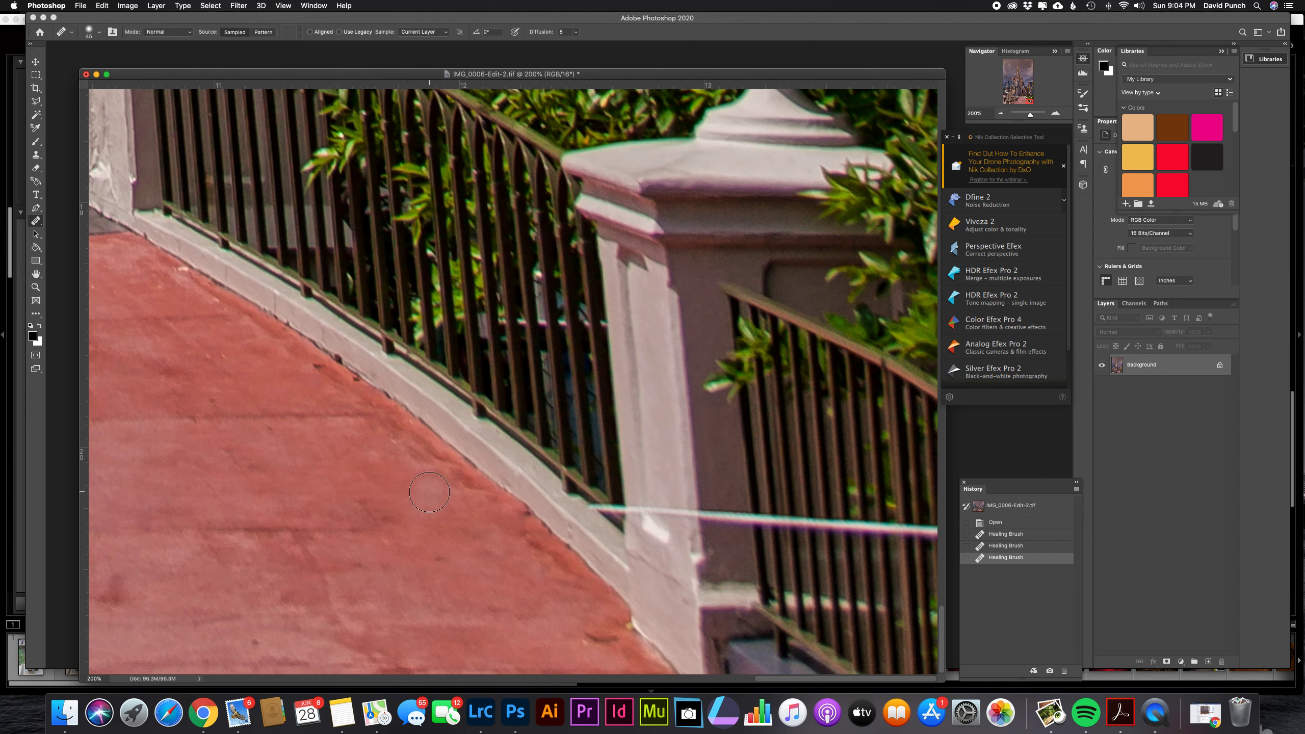
left_click(36, 76)
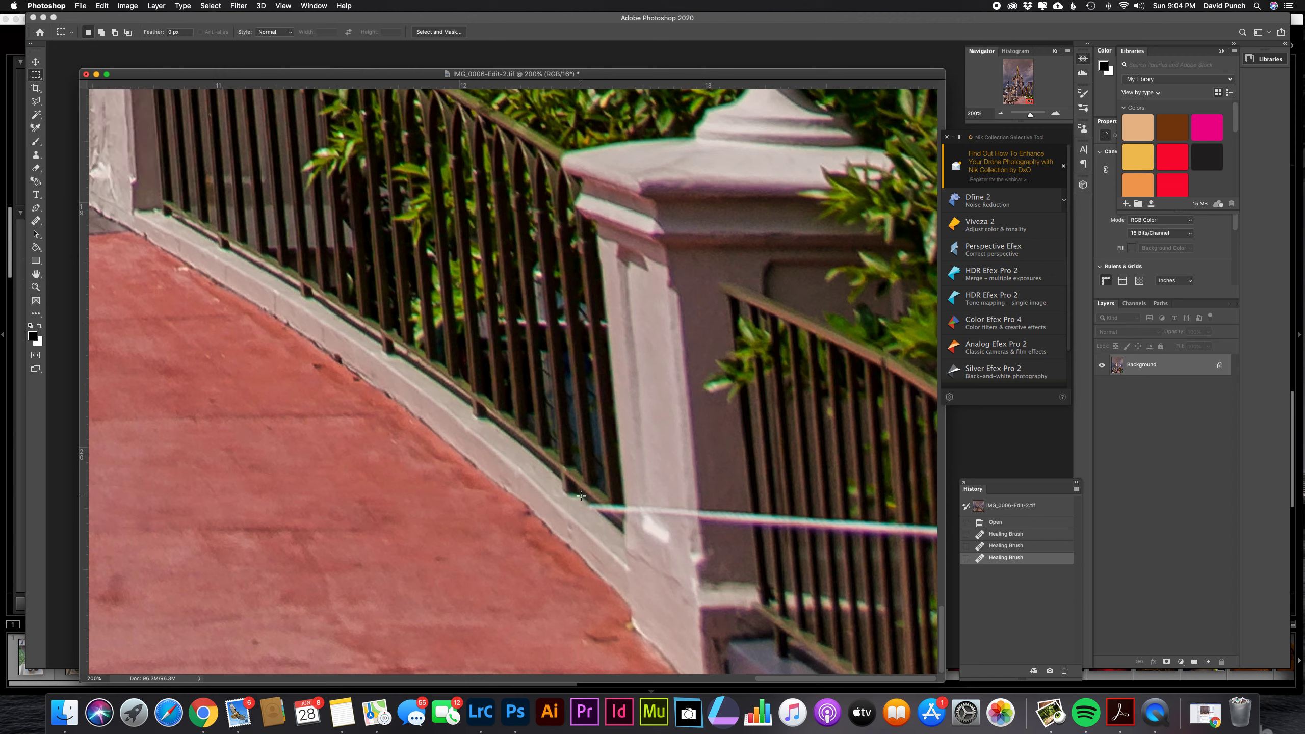
left_click_drag(579, 494, 936, 546)
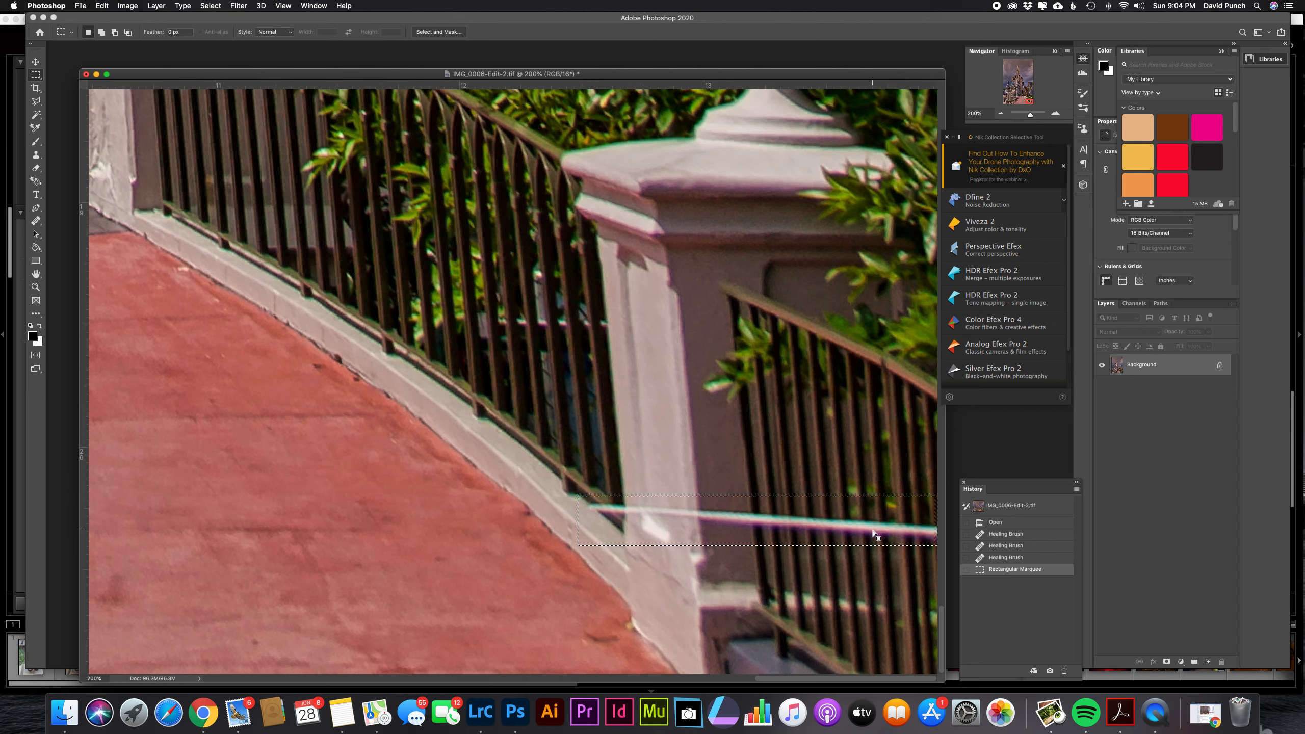
left_click(128, 6)
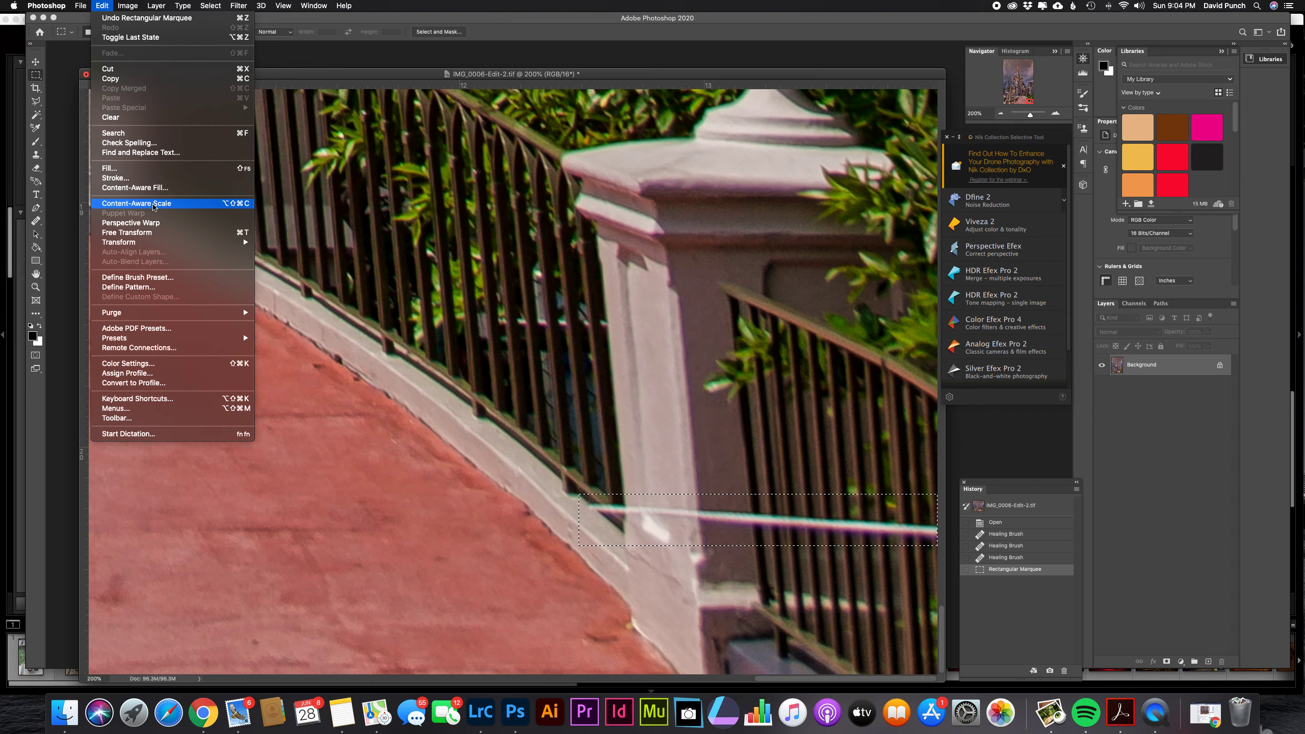
left_click(145, 173)
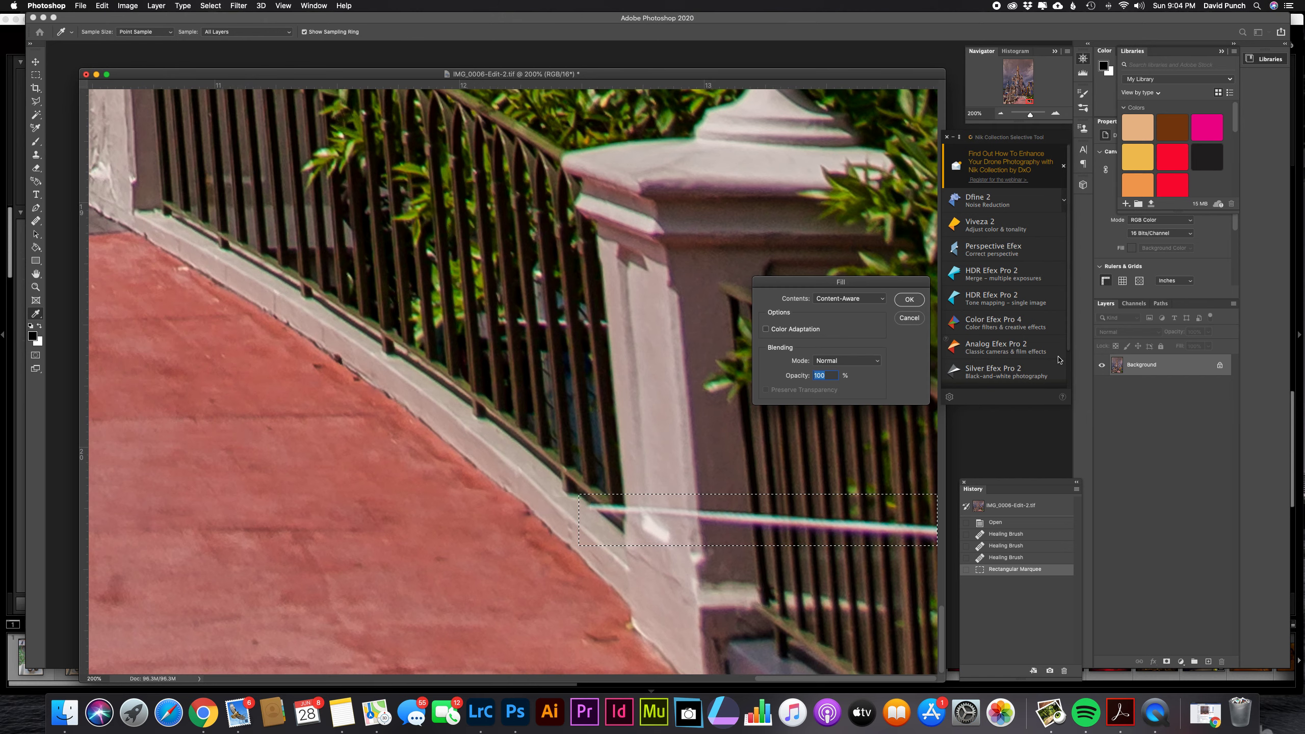
left_click(907, 303)
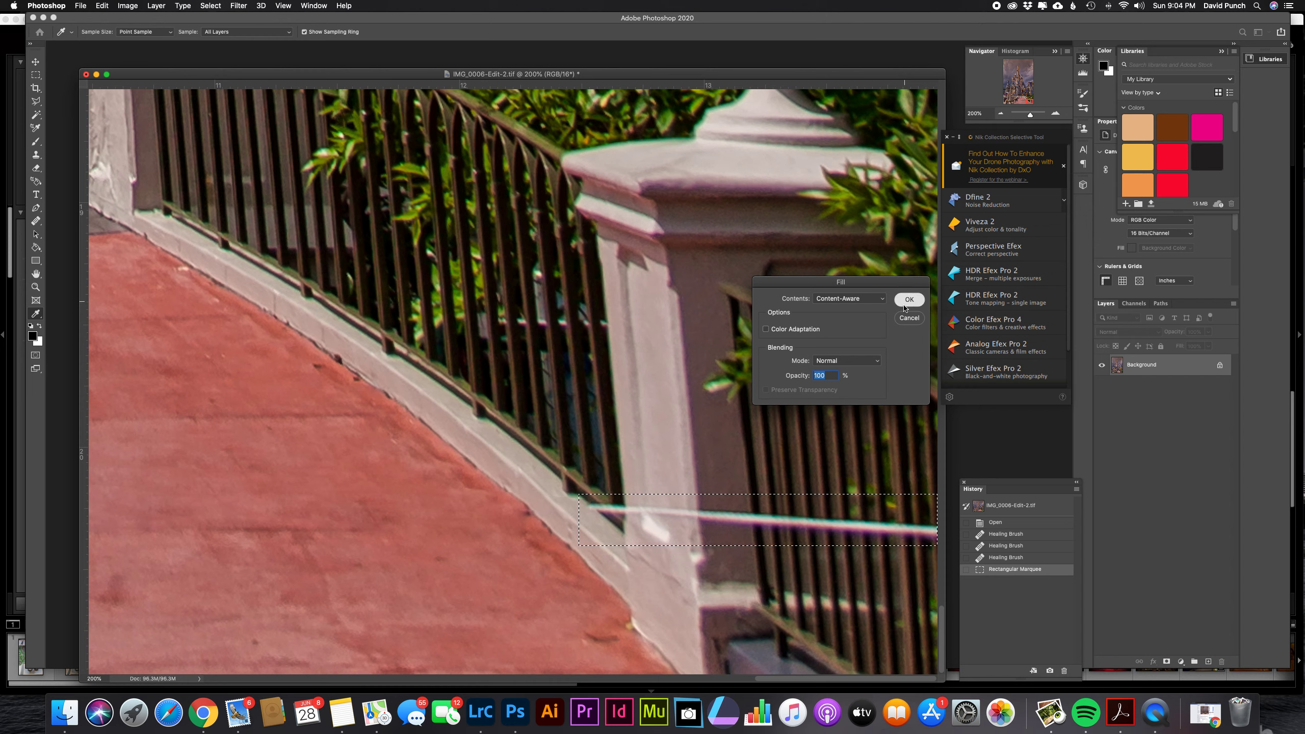
left_click(839, 601)
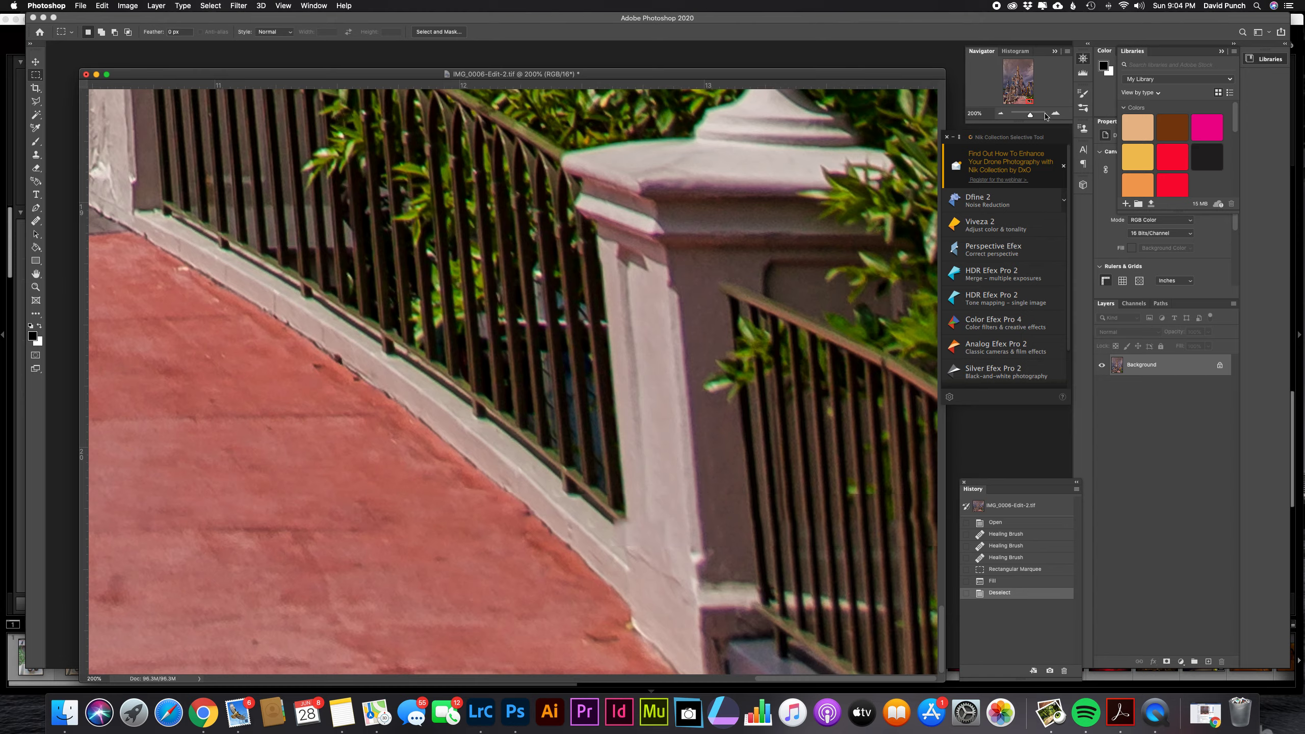
Examine the filled post and fence at 66.67% and 200%, comparing the image before and after the fill through the history
left_click(1001, 114)
left_click(1001, 114)
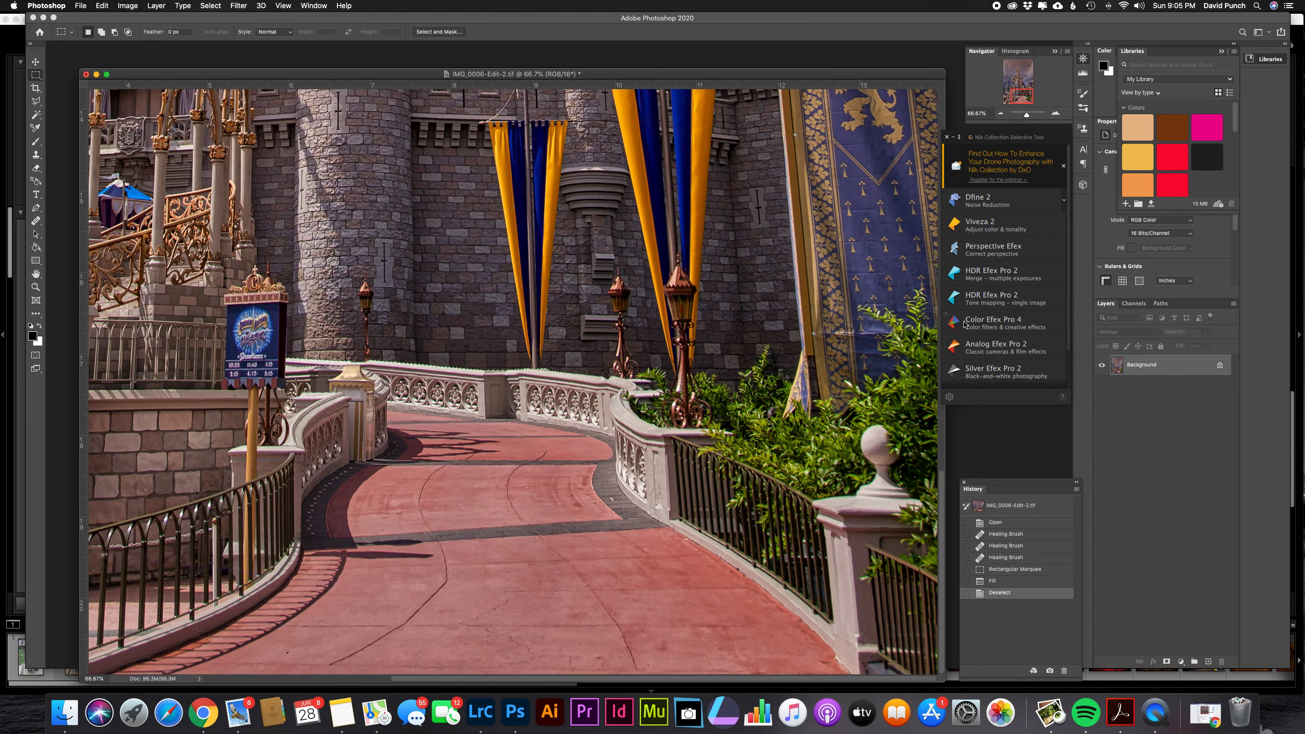
left_click(1057, 114)
left_click(1057, 114)
scroll(883, 258, "right", 5)
scroll(882, 258, "down", 5)
scroll(883, 258, "right", 3)
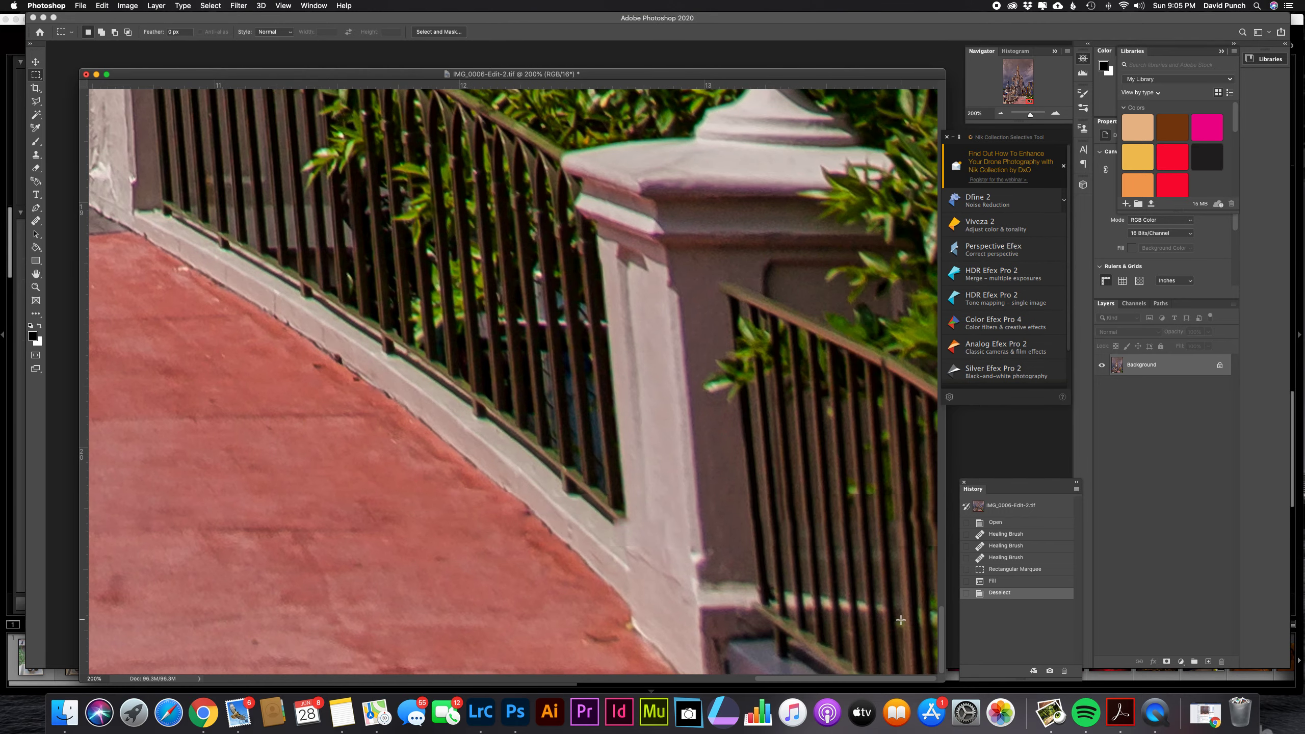
left_click(1017, 570)
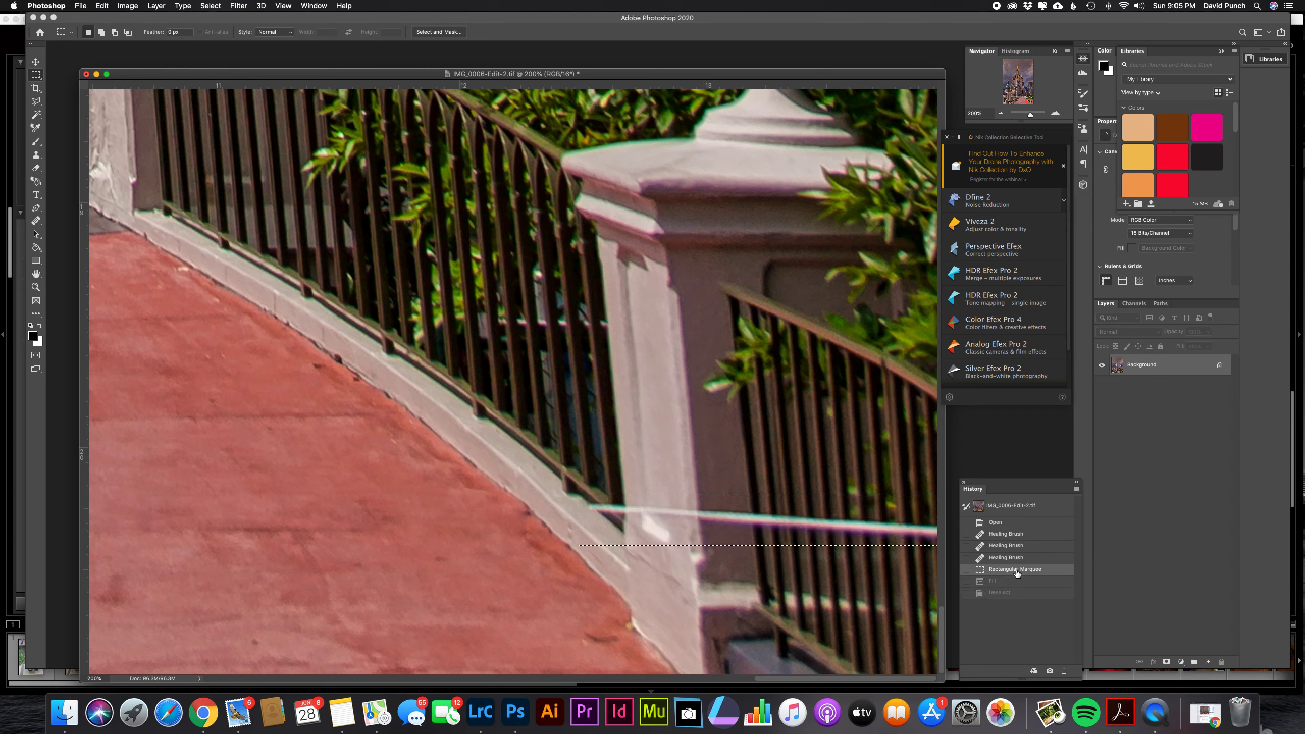
left_click(1017, 595)
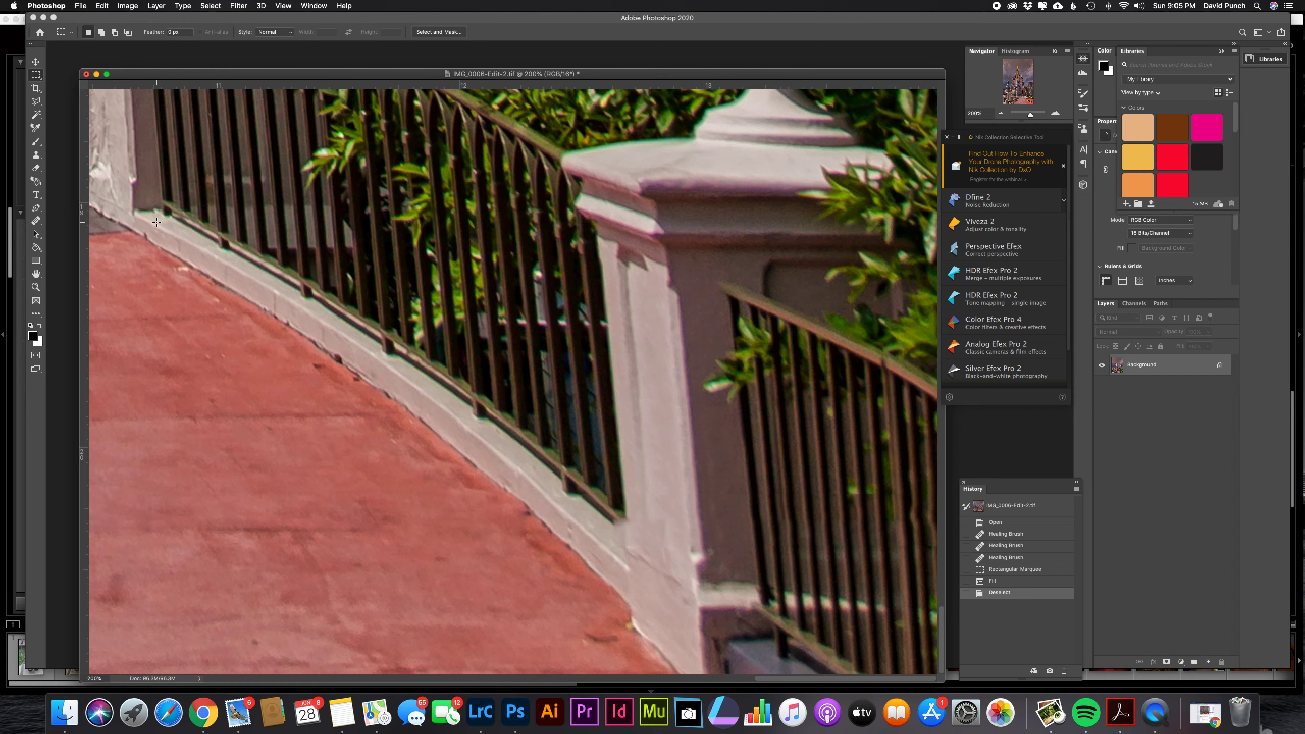
Try to clone clean railing over the filled area of the fence right of the post, and undo the stroke
left_click(42, 159)
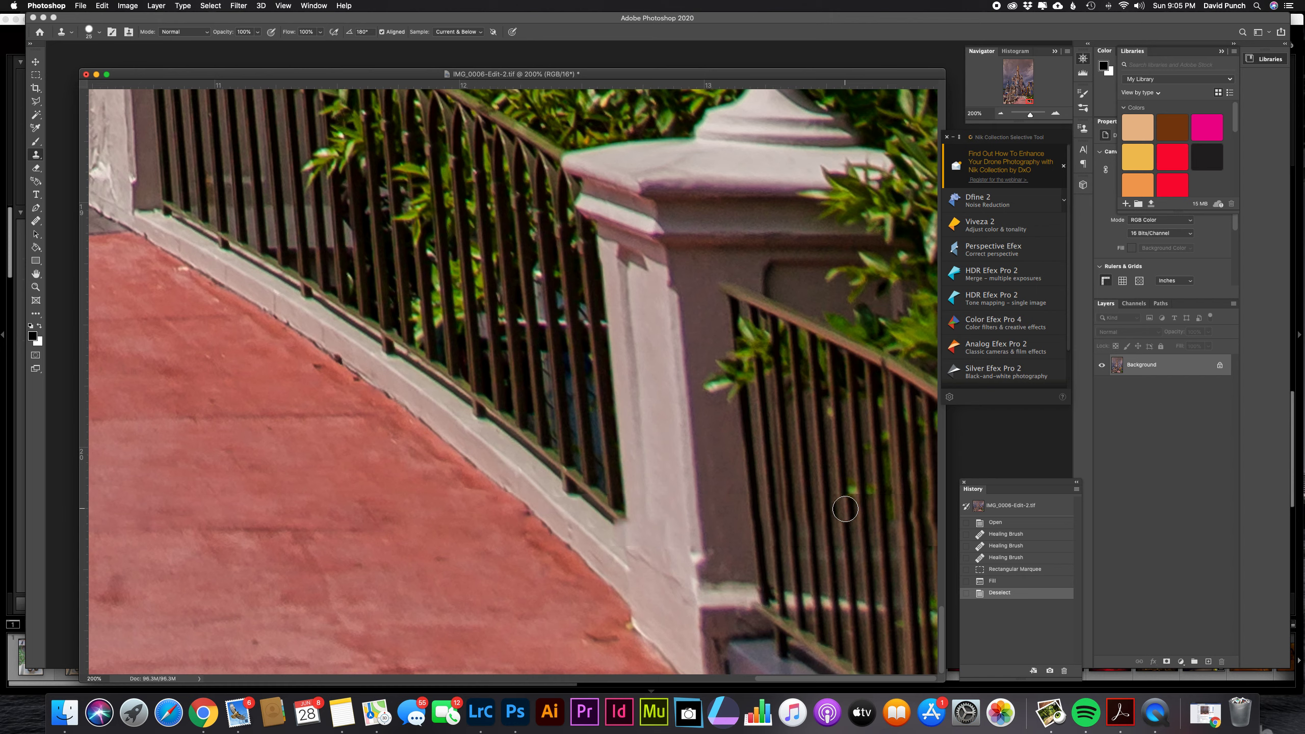
left_click(845, 509, "alt")
mouse_move(843, 548)
left_mouse_down()
mouse_move(795, 546)
mouse_move(889, 548)
mouse_move(790, 536)
mouse_move(889, 543)
mouse_move(804, 542)
mouse_move(845, 539)
mouse_move(851, 526)
mouse_move(878, 535)
left_mouse_up()
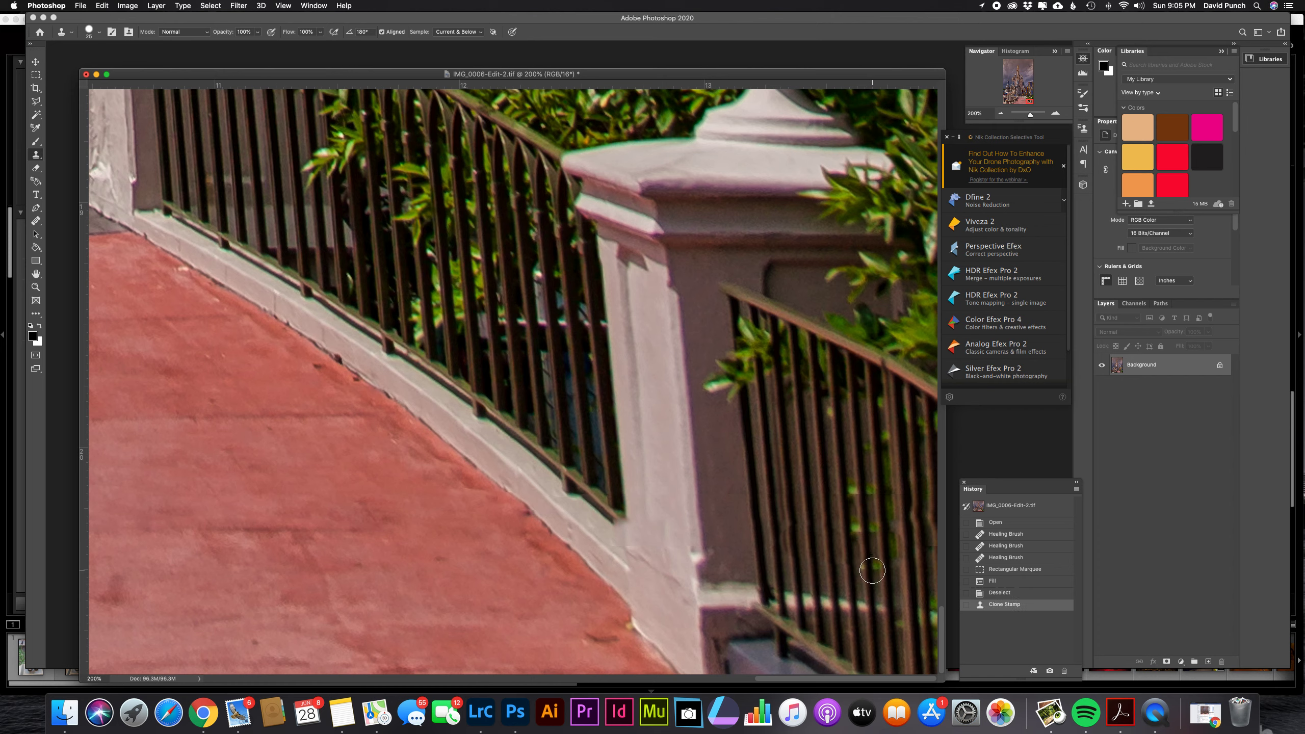
left_click(1010, 596)
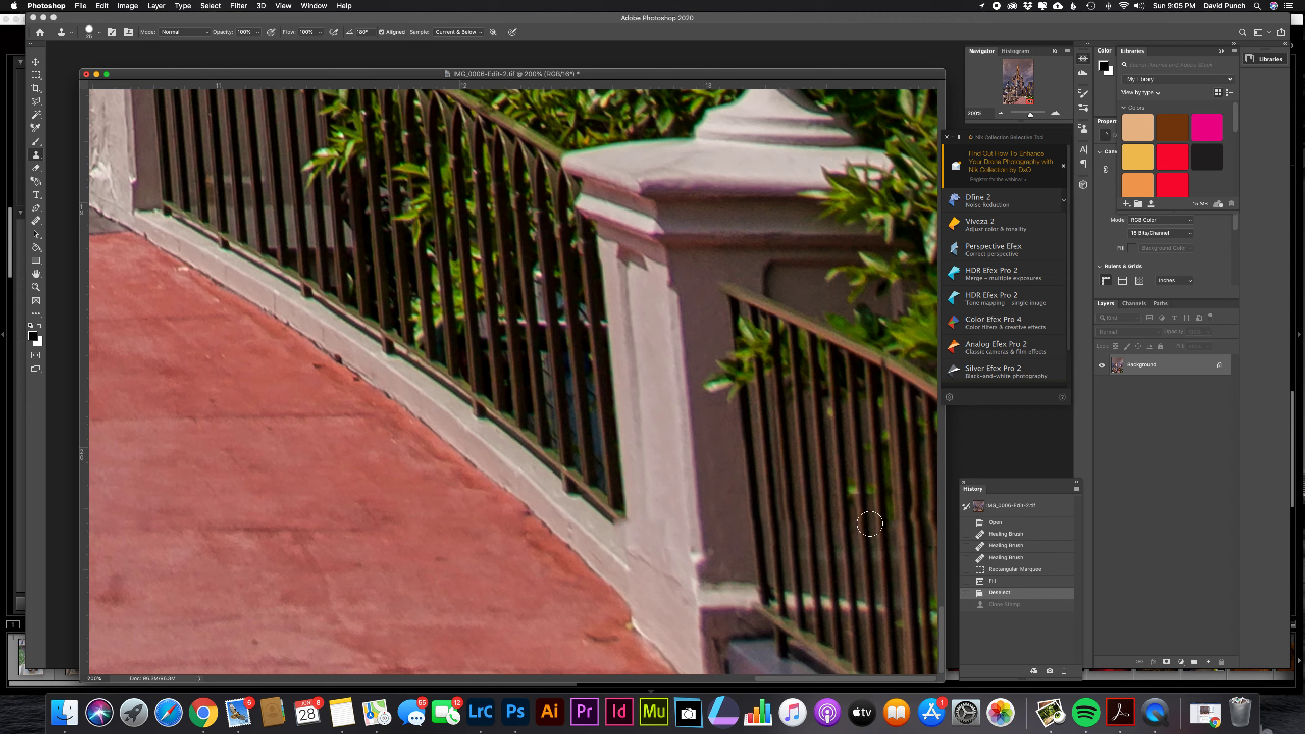
Touch up the fence bars and the post's edge along the former rope line with the Healing Brush, reverting the second fence stroke
left_click(35, 221)
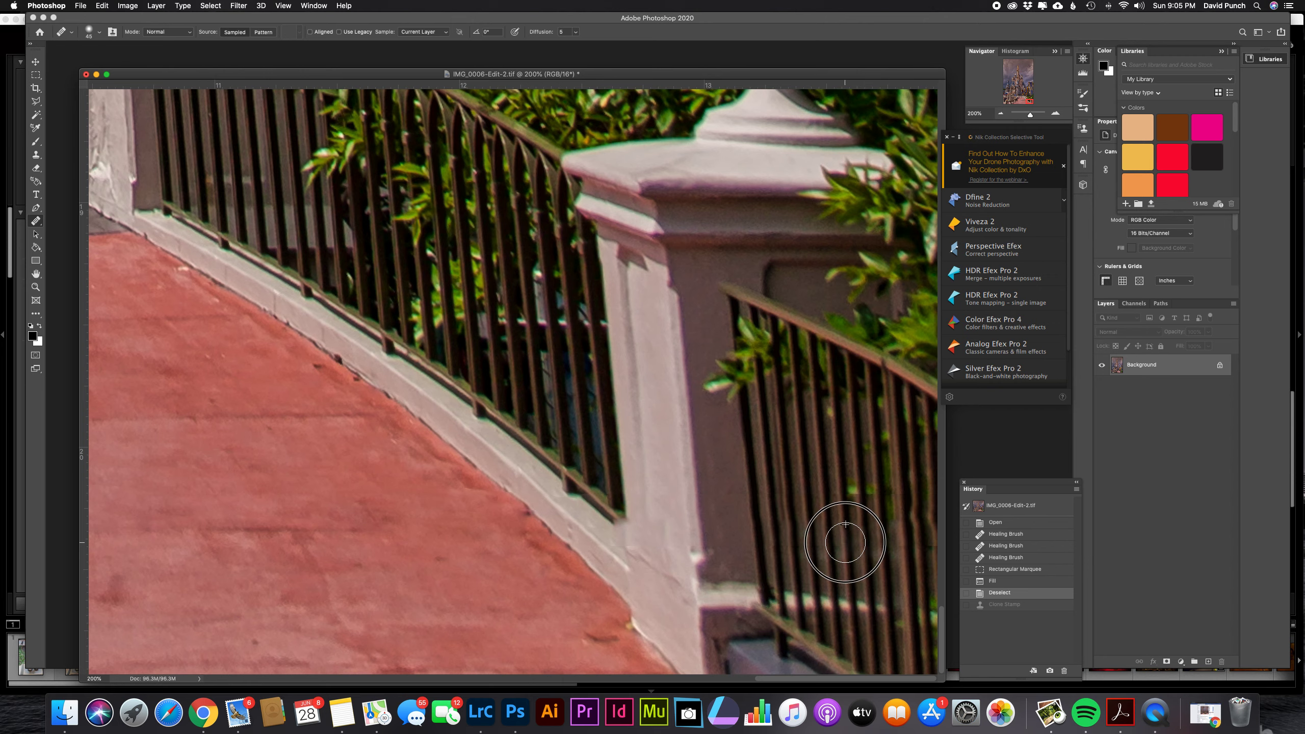
left_click(800, 538, "alt")
left_click(792, 539)
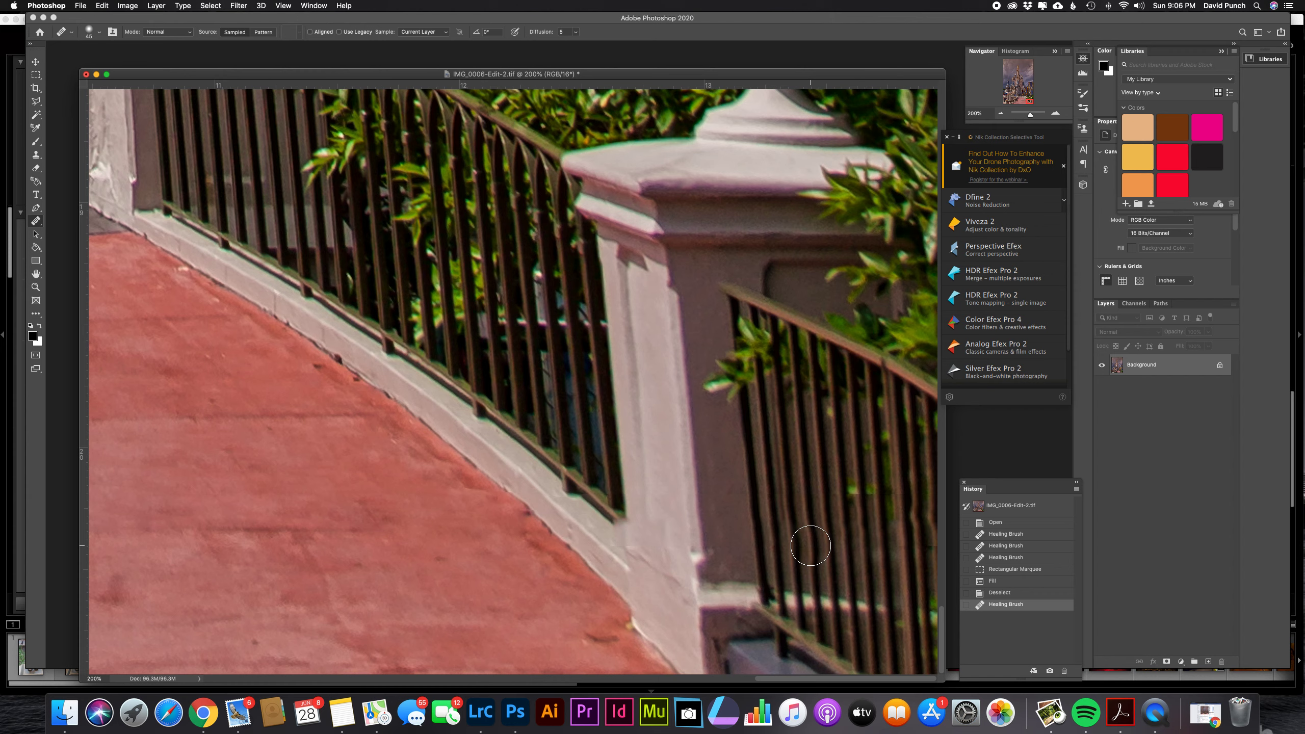
left_click_drag(809, 546, 812, 577)
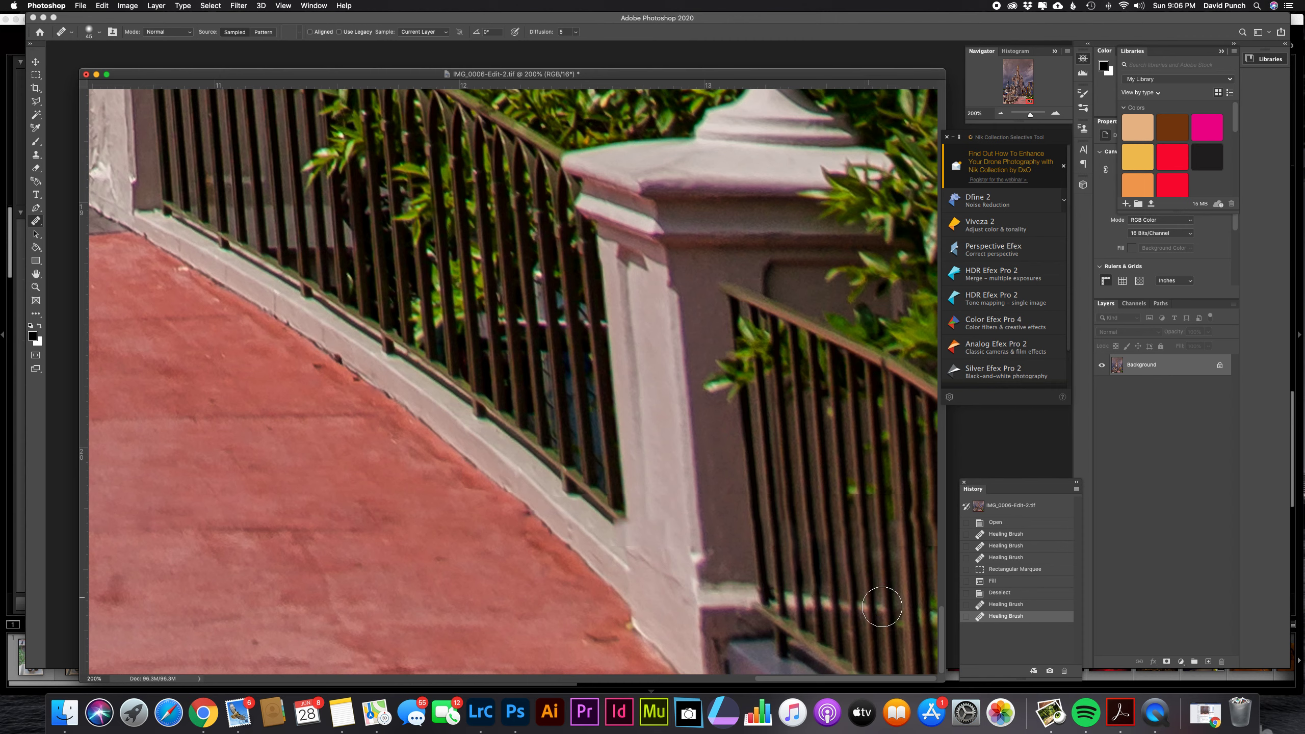
left_click(1004, 605)
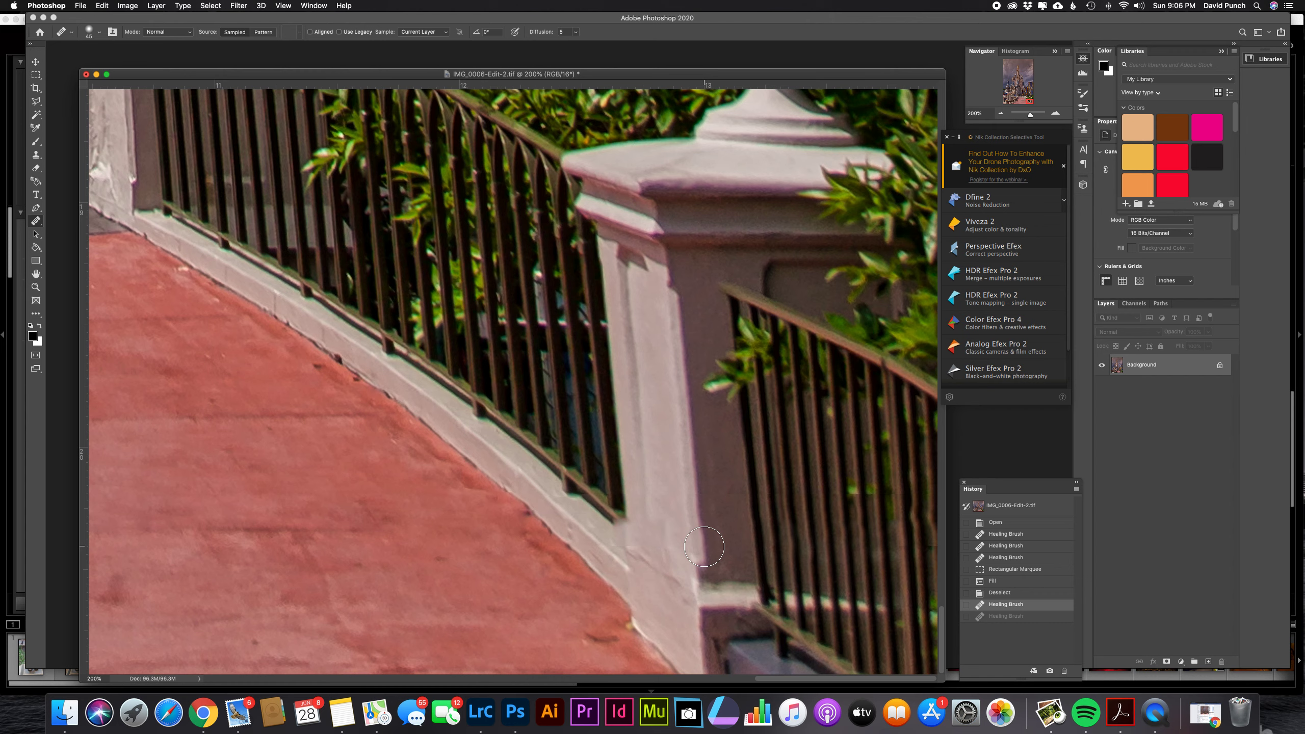
left_click_drag(703, 546, 689, 524)
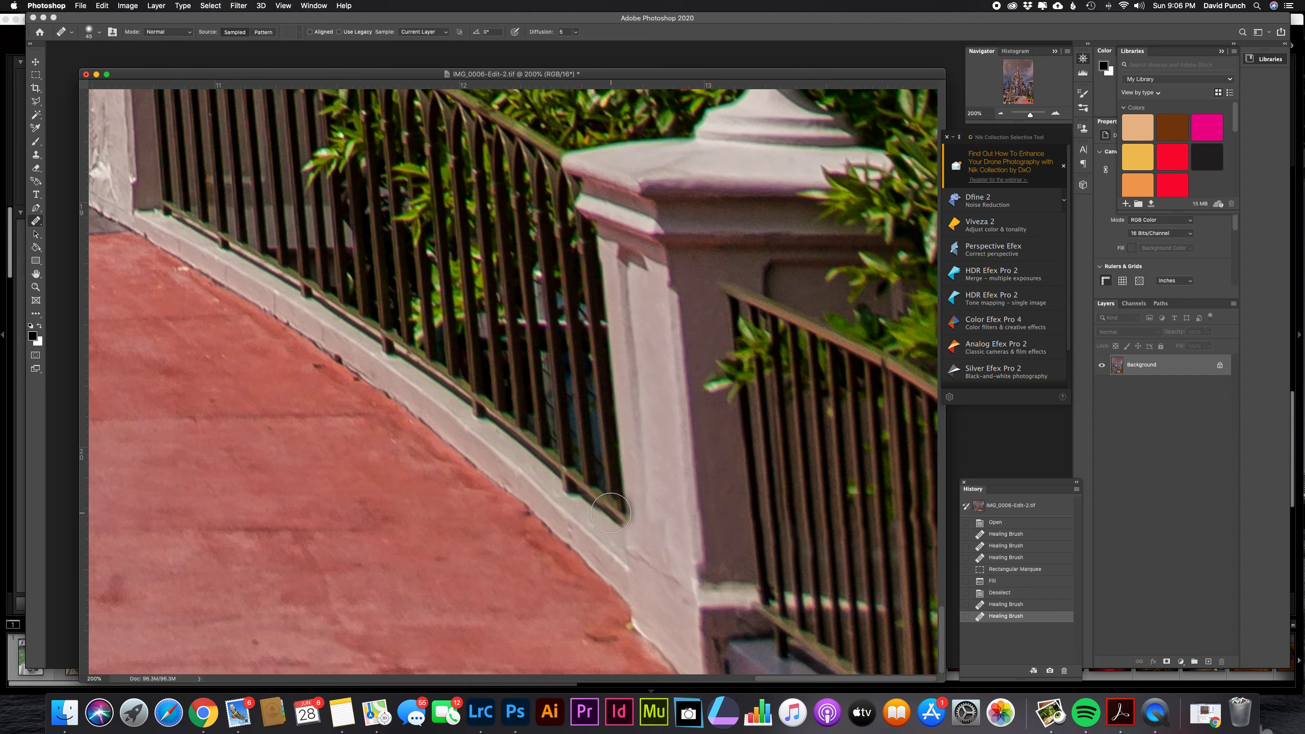
Try to heal the lower fence corner and the adjoining post face, and undo both strokes
mouse_move(605, 507)
left_mouse_down()
mouse_move(656, 550)
mouse_move(613, 517)
left_mouse_up()
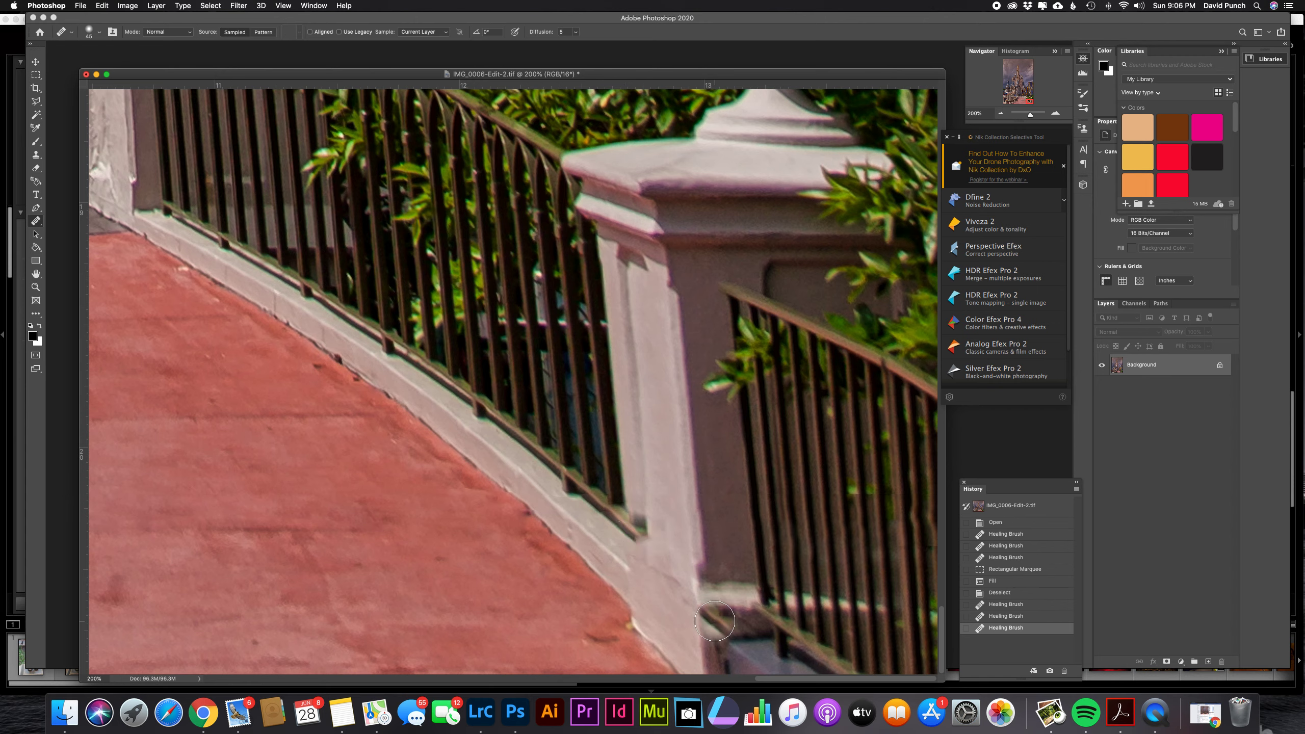
key("super+z")
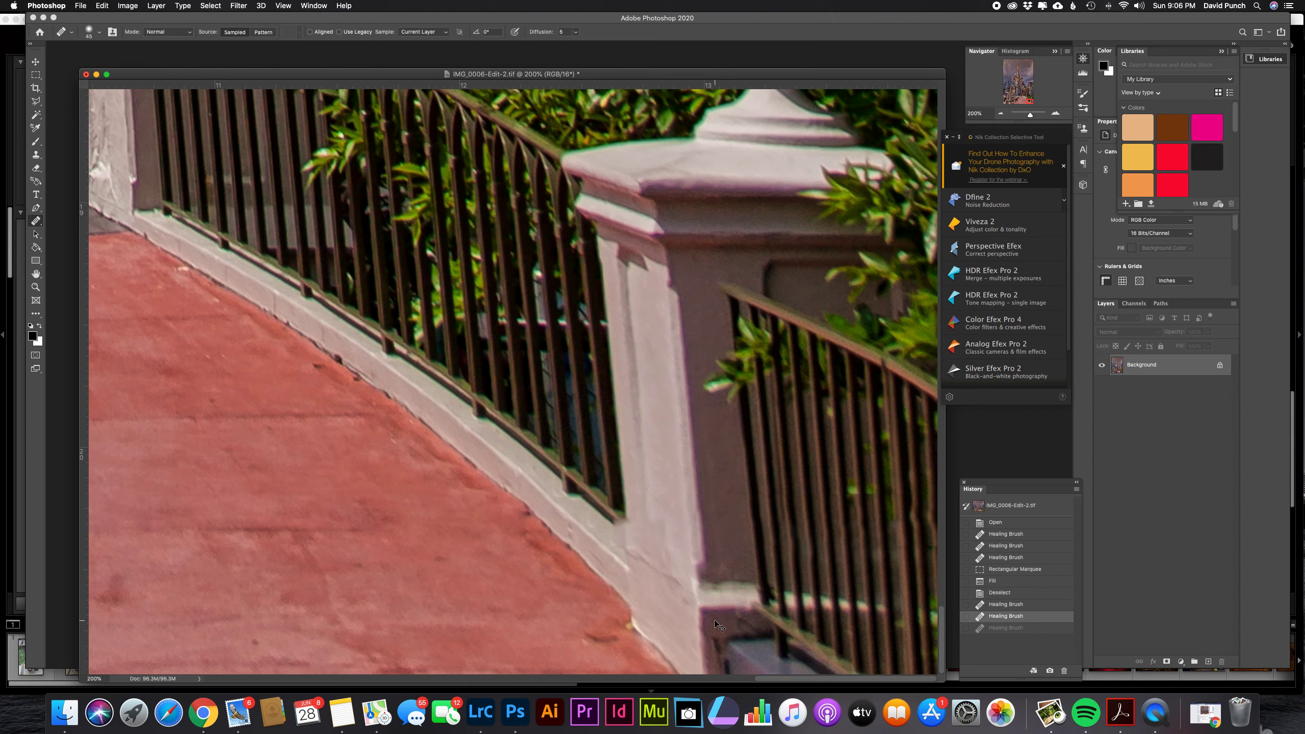
left_click(646, 475, "alt")
left_click_drag(647, 519, 647, 542)
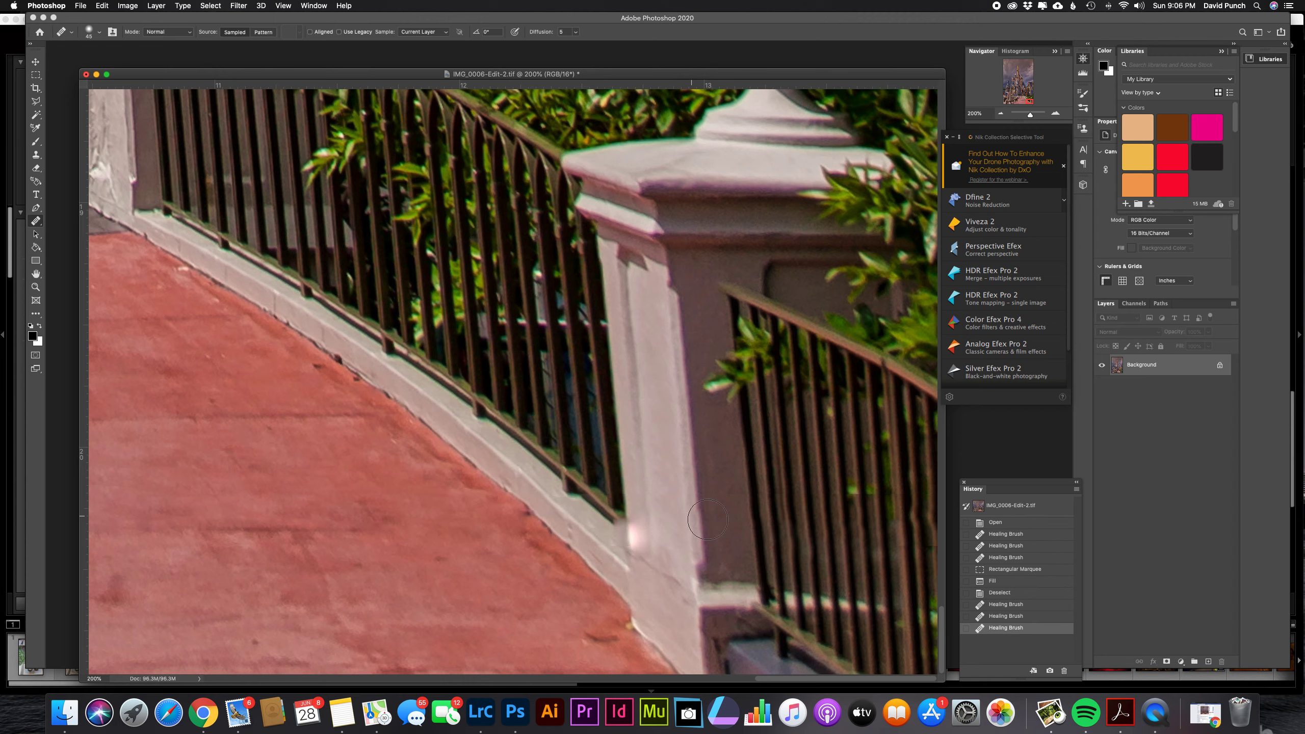
key("super+z")
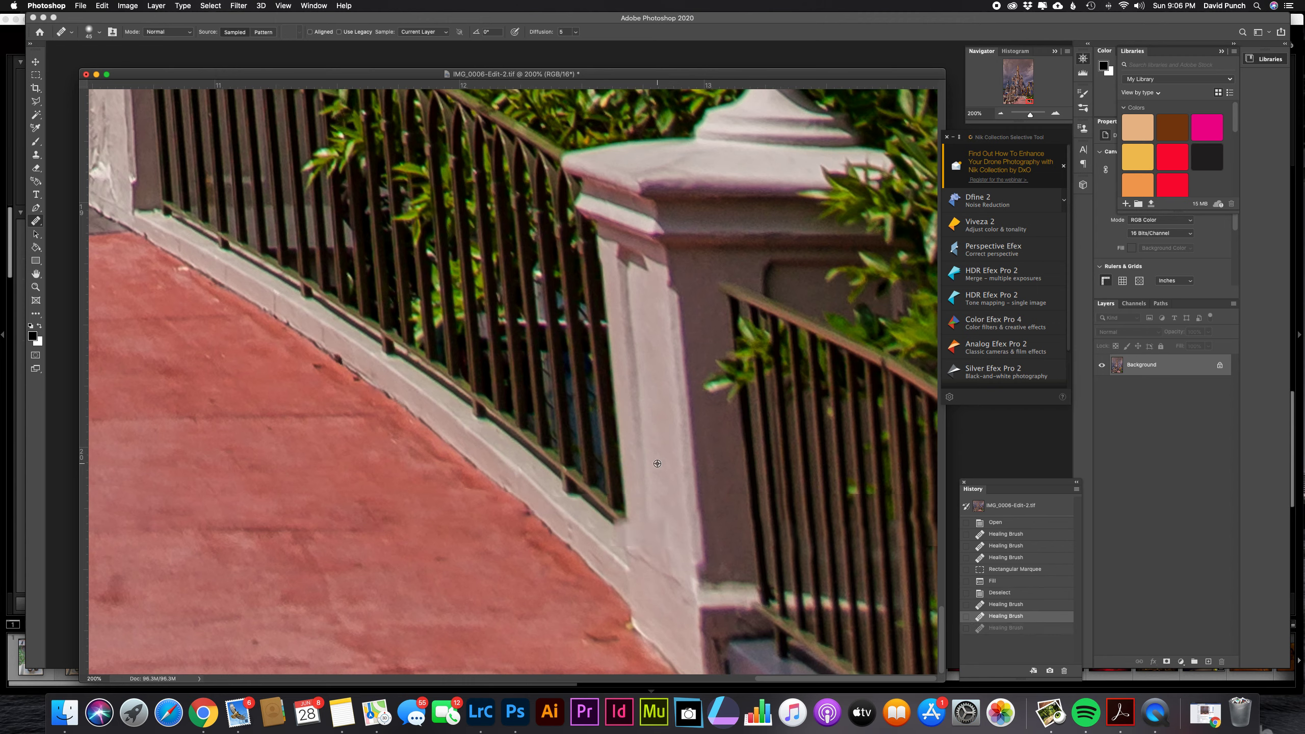
Heal the lower post face and the adjoining curb with clean stone sampled from the post and curb
left_click(648, 466, "alt")
mouse_move(649, 530)
left_mouse_down()
mouse_move(660, 553)
mouse_move(647, 548)
left_mouse_up()
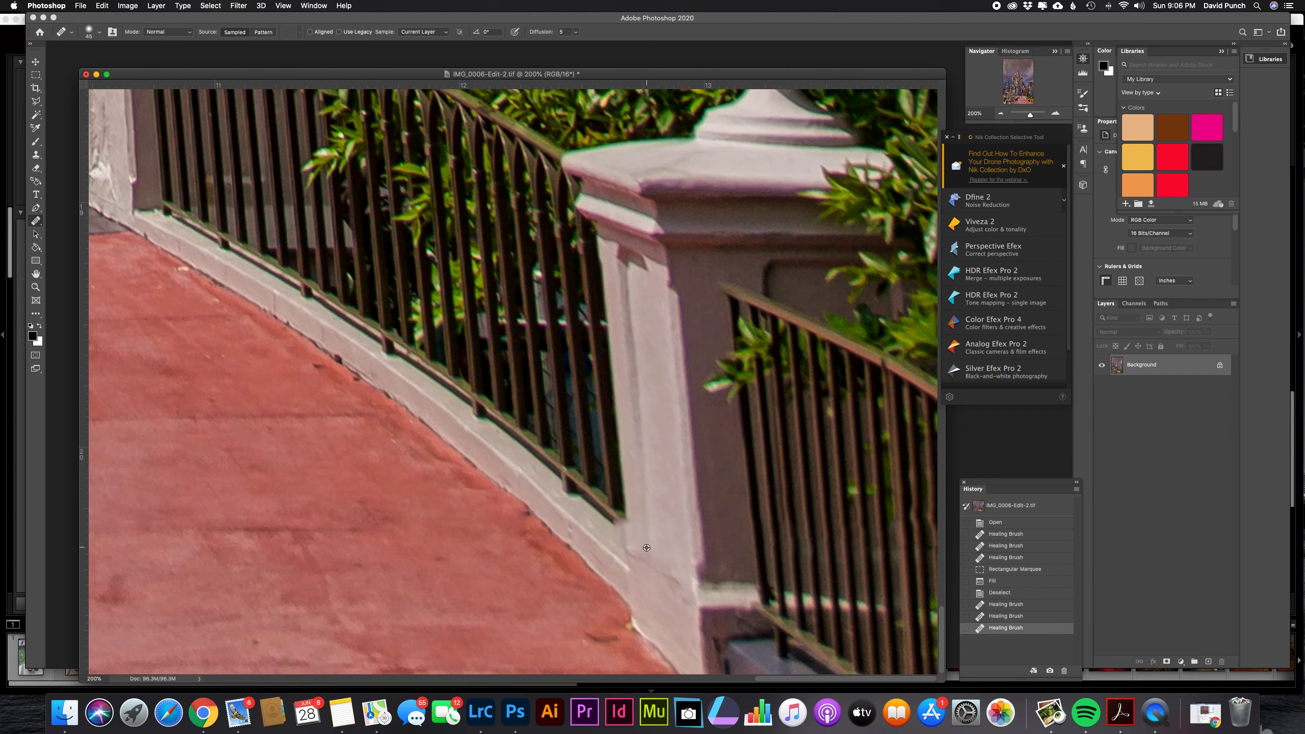
left_click(577, 524, "alt")
left_click(610, 551)
left_click(600, 503, "alt")
left_click(523, 375)
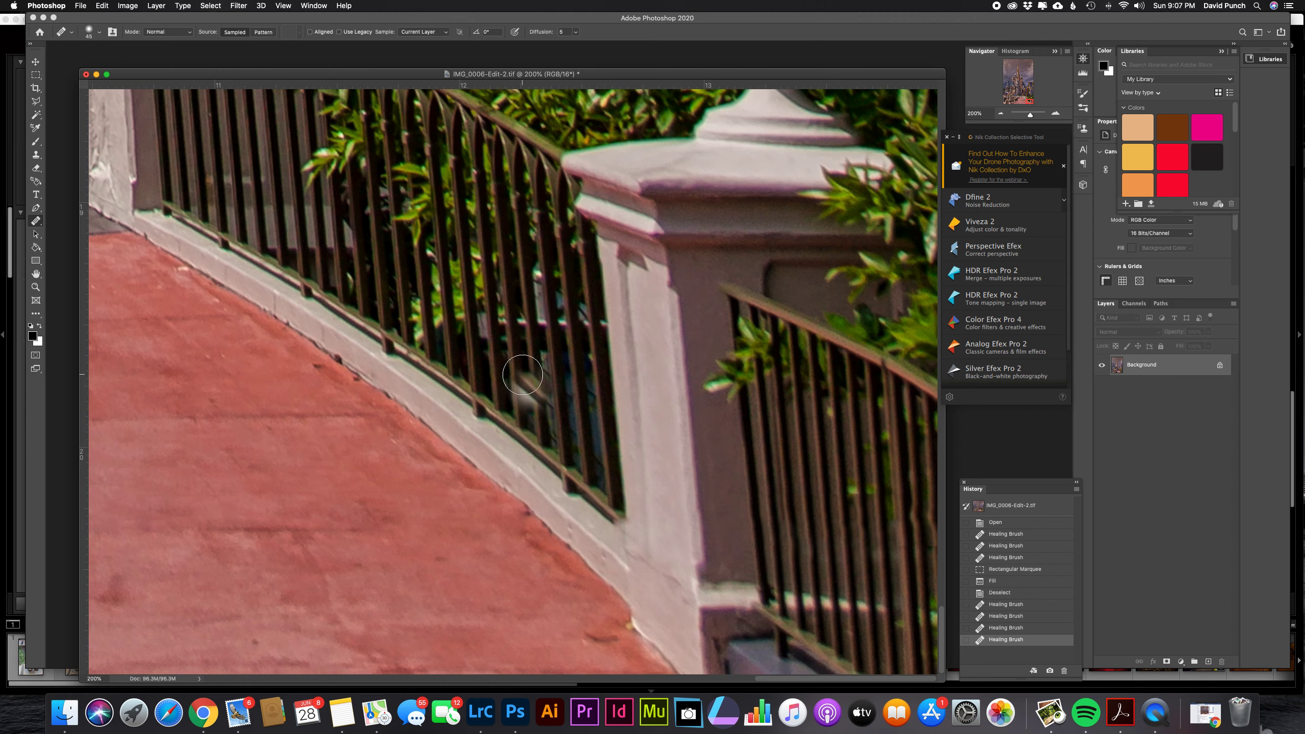
Set the Healing Brush size to 21 px and retouch the lower end of the fence rail where it meets the post
left_click(101, 32)
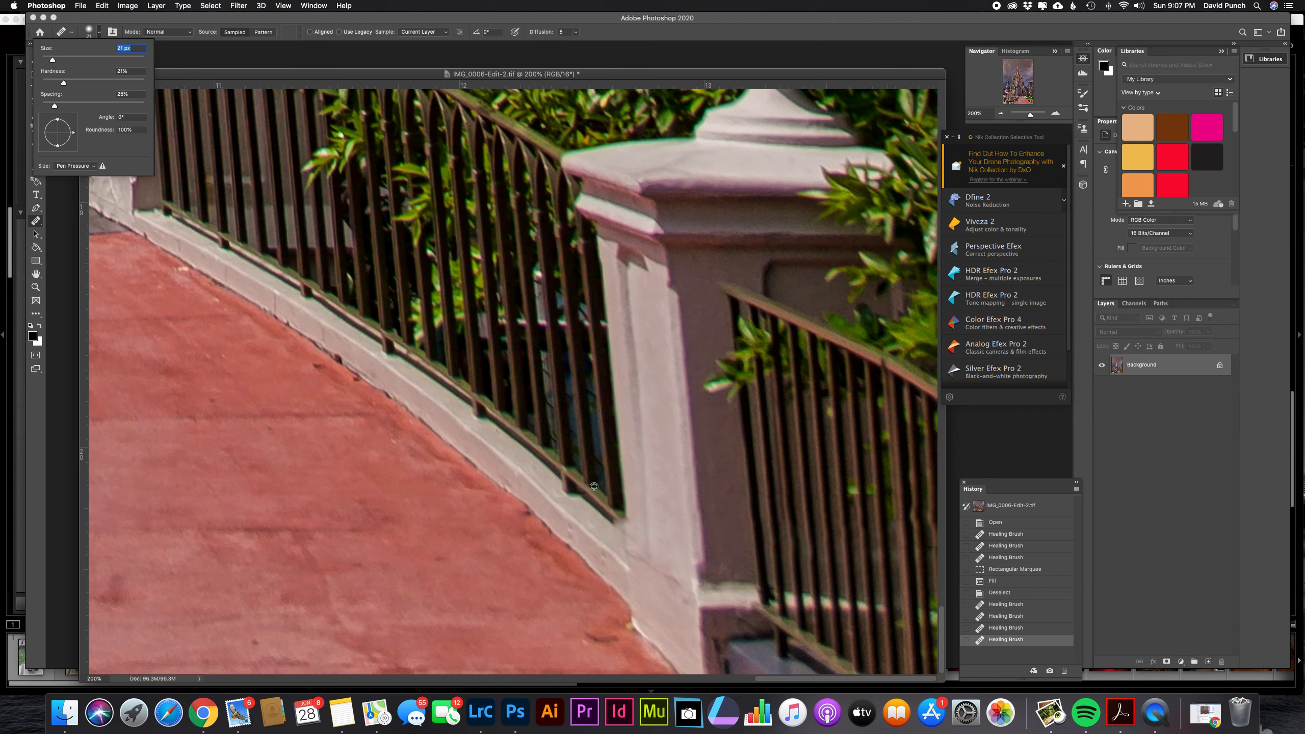
key("Return")
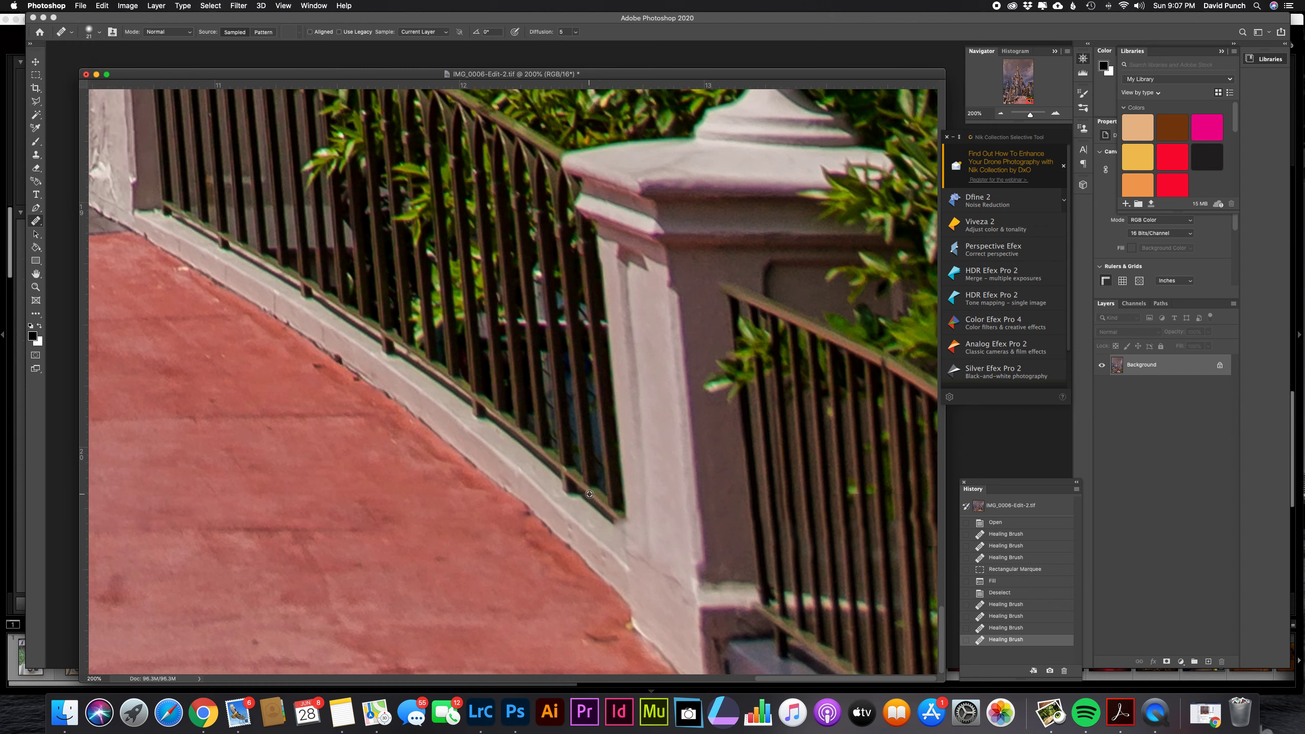
left_click_drag(617, 519, 618, 521)
left_click(621, 524)
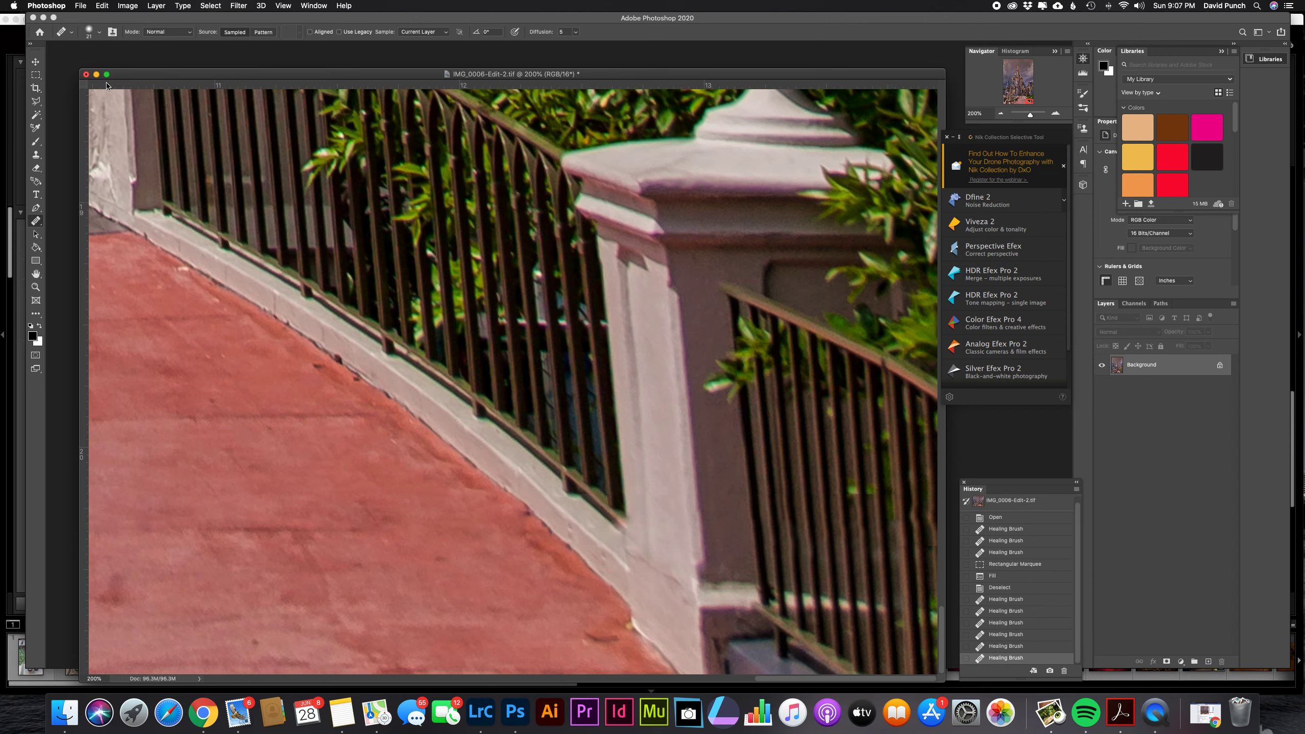
Retouch the fence rail's lower corner beside the post with the Clone Stamp, and undo the last stroke
left_click(36, 154)
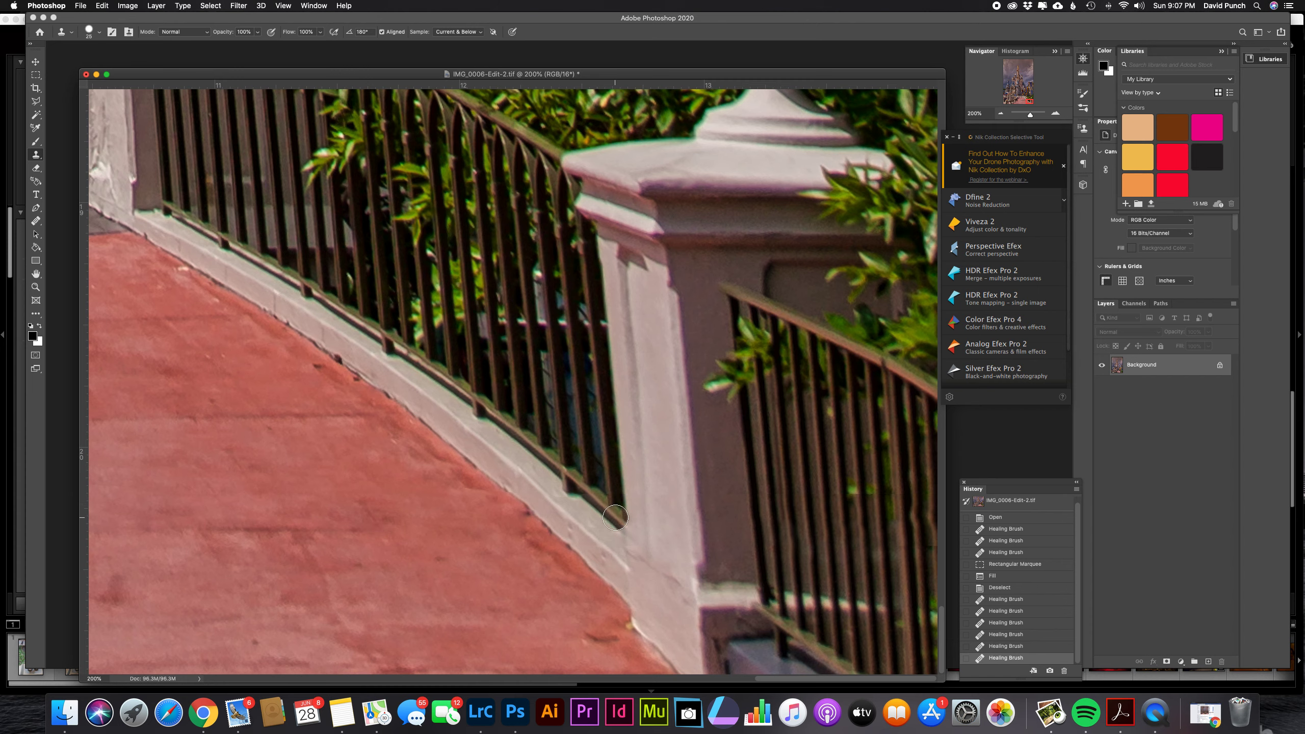
left_click(614, 518)
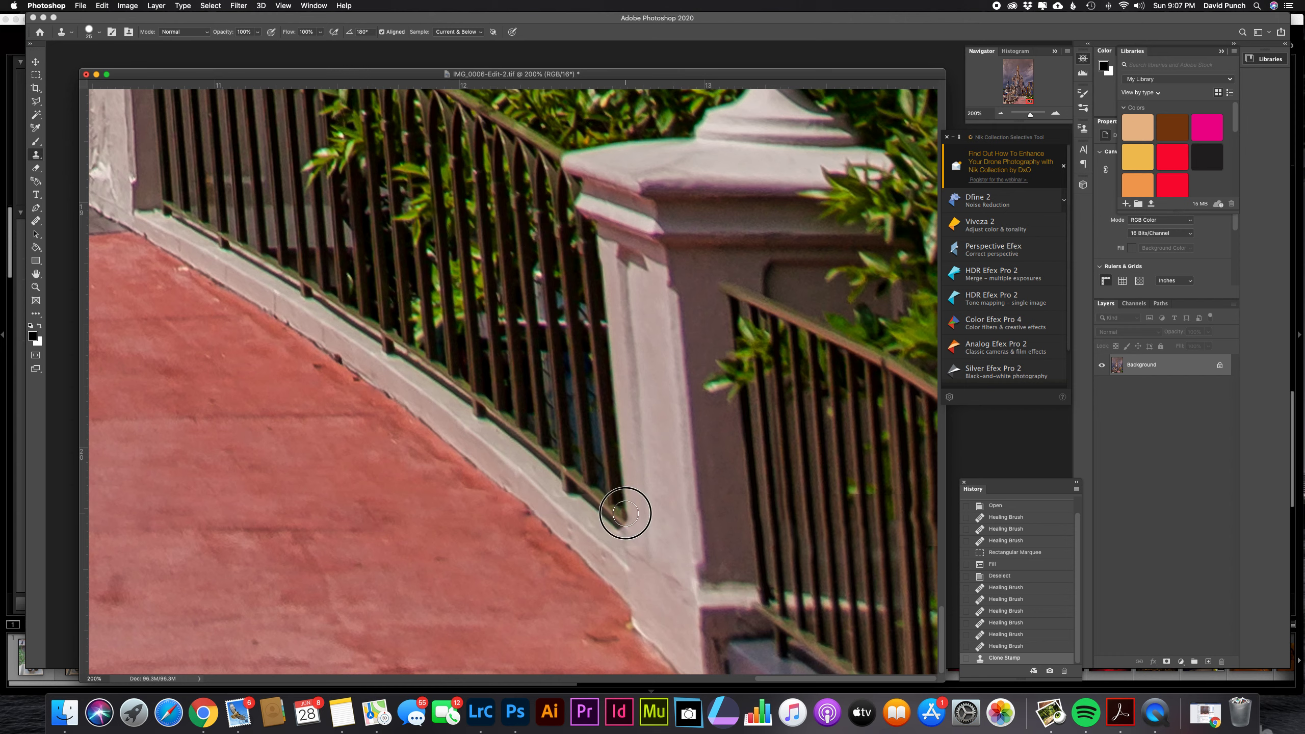
left_click(625, 514)
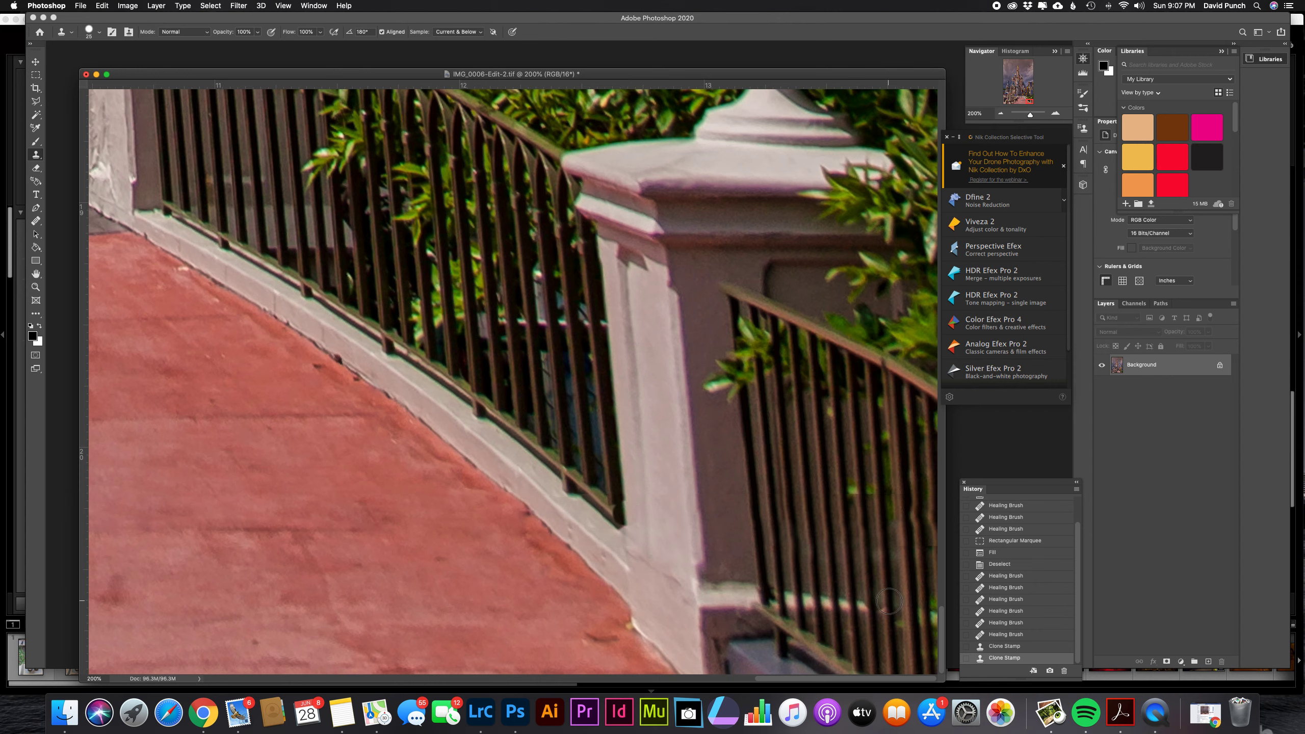
key("super+z")
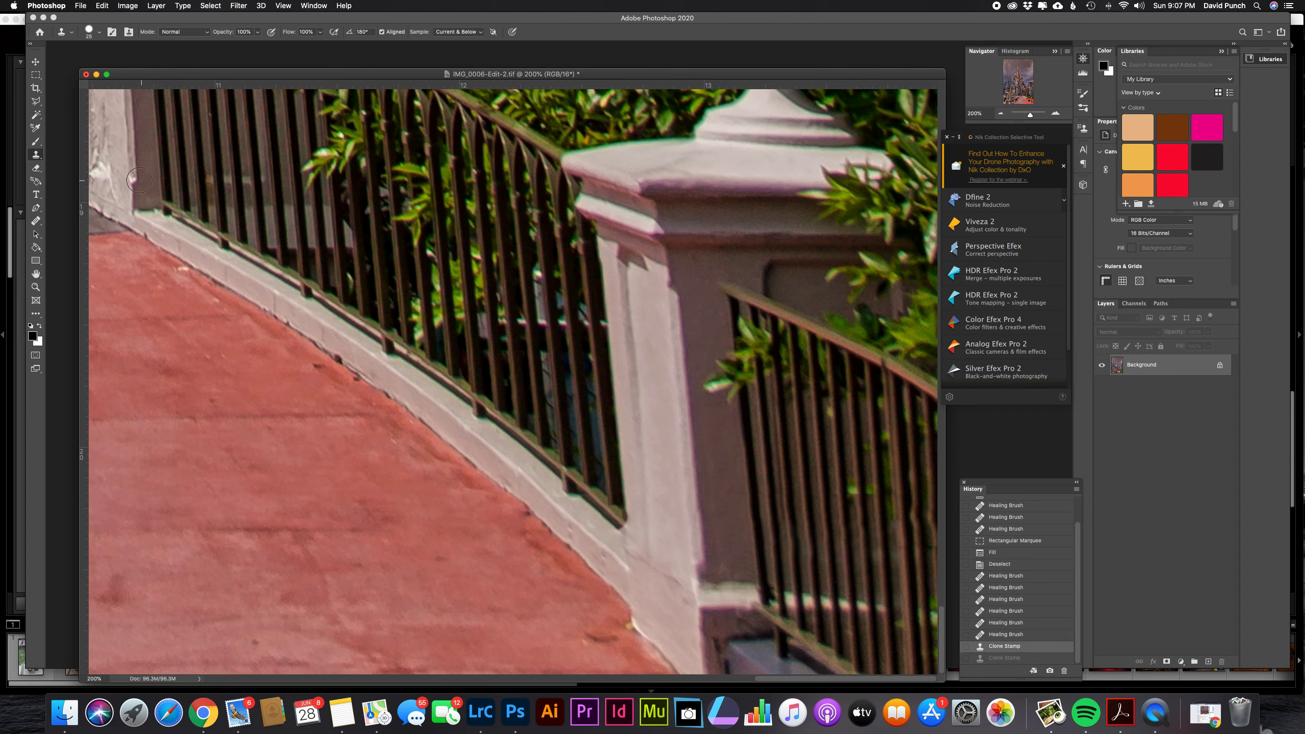
Reduce the Clone Stamp's brush hardness and clone over the edge where the last fence bar meets the post
left_click(100, 34)
left_click_drag(141, 88, 116, 88)
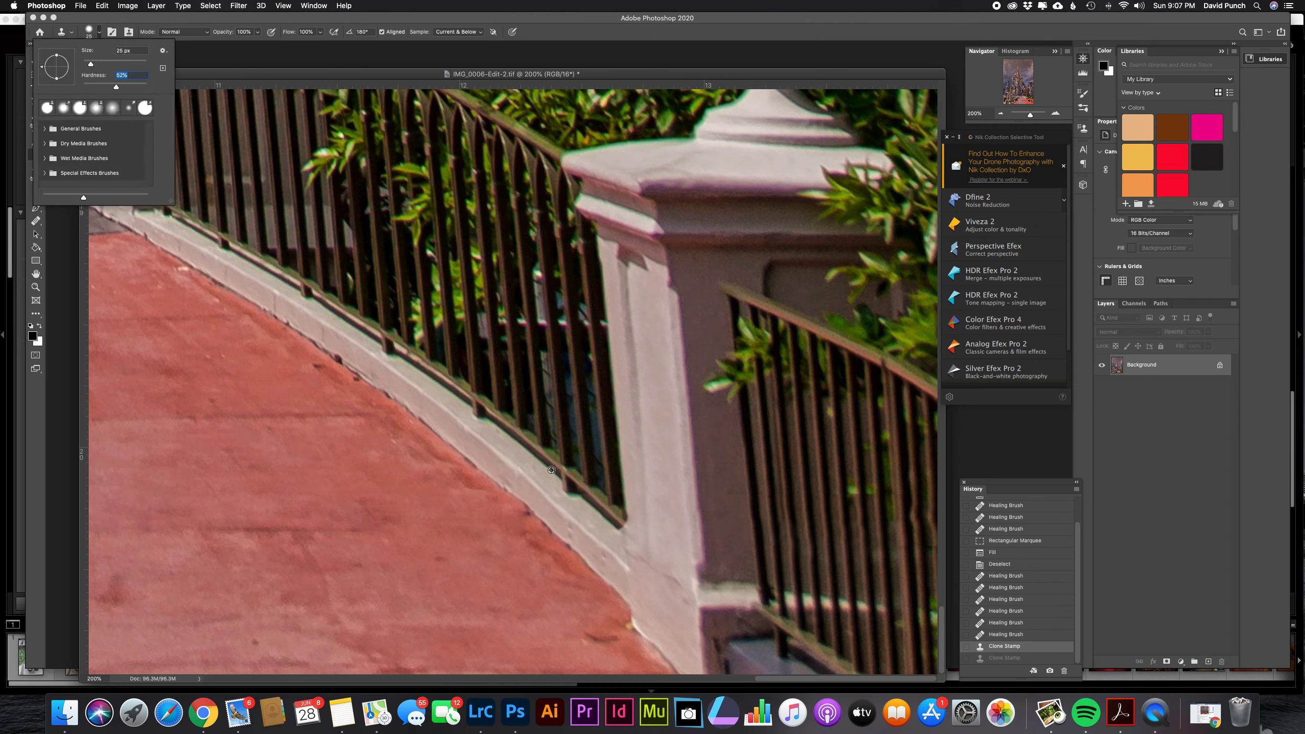
left_click(624, 481)
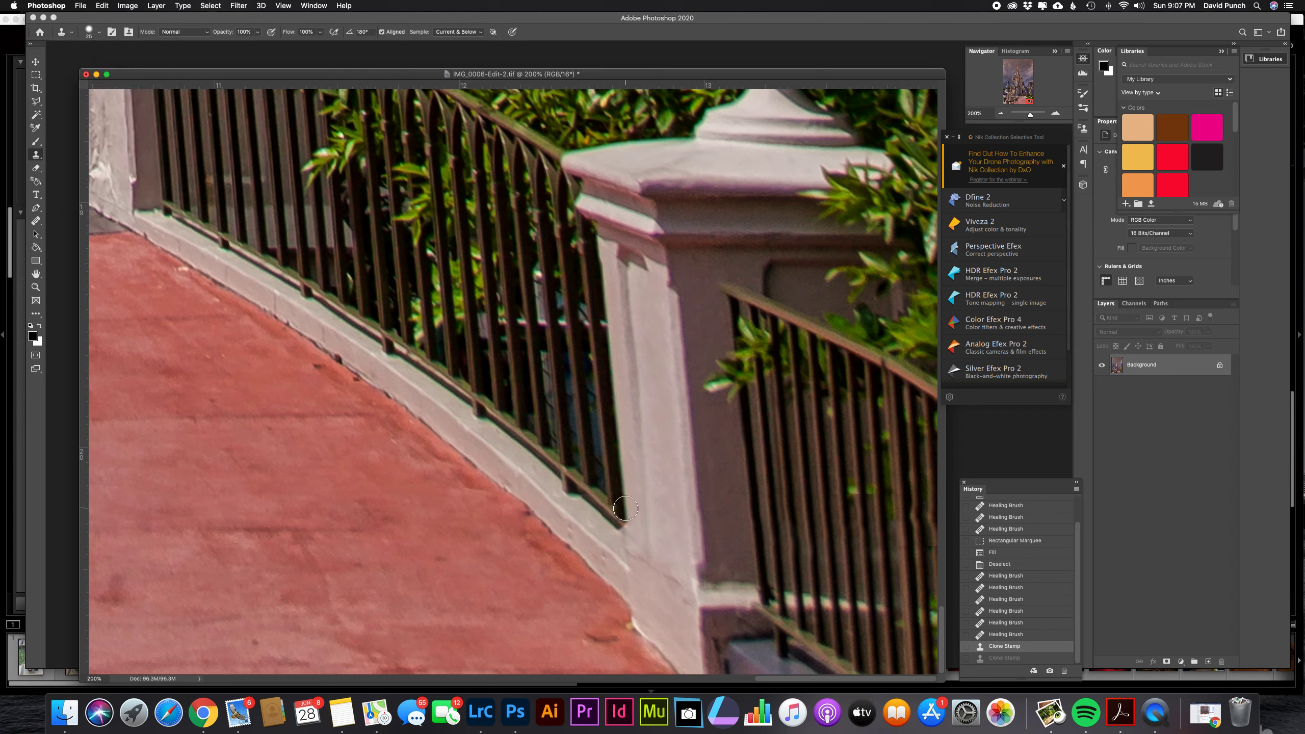
left_click(625, 508)
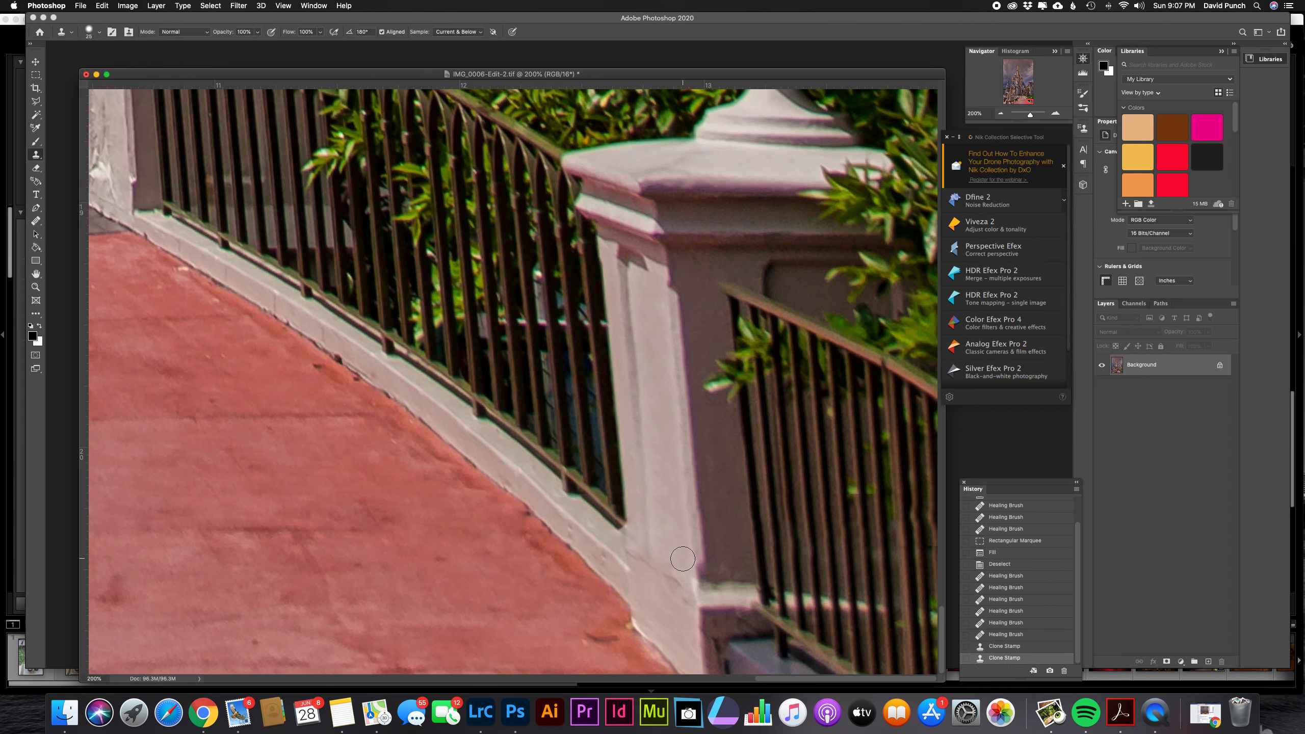
Compare the retouched fence with the photo's opened state, and revert the history to the Rectangular Marquee state made before the fill
left_click(1000, 114)
left_click(1000, 114)
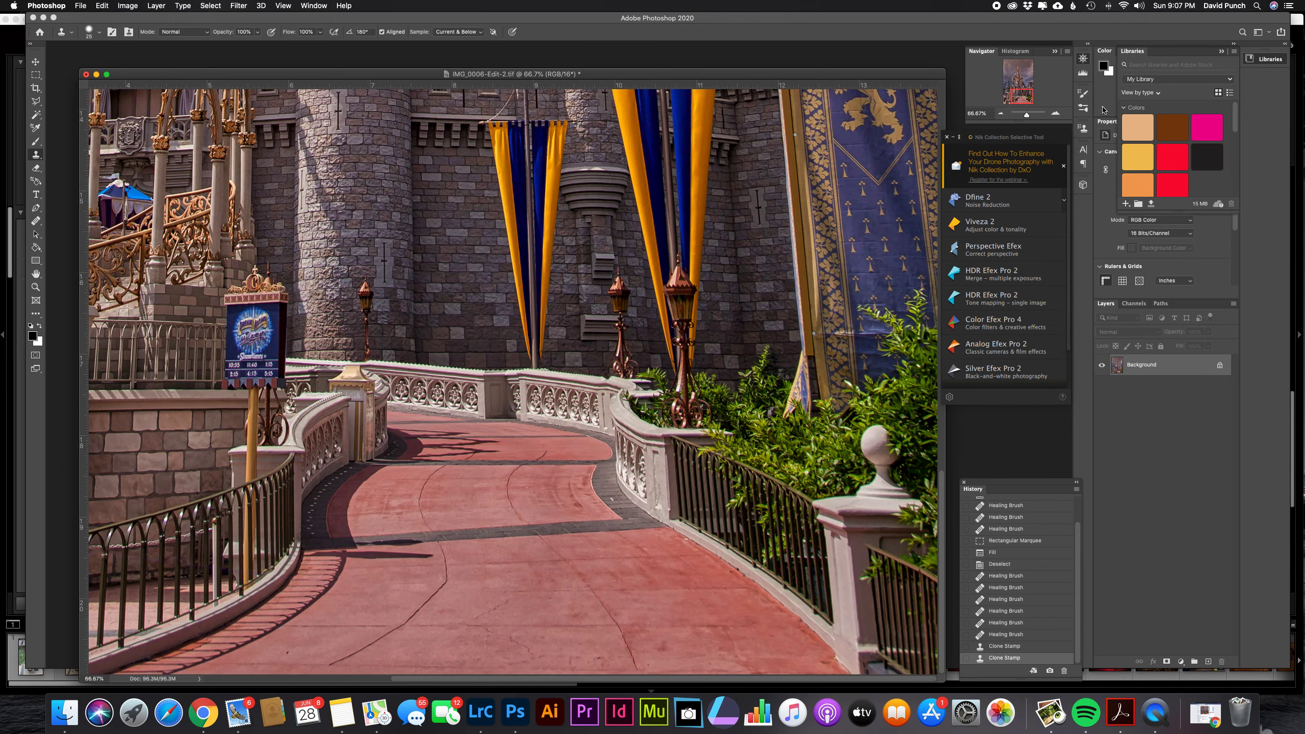
left_click(1060, 118)
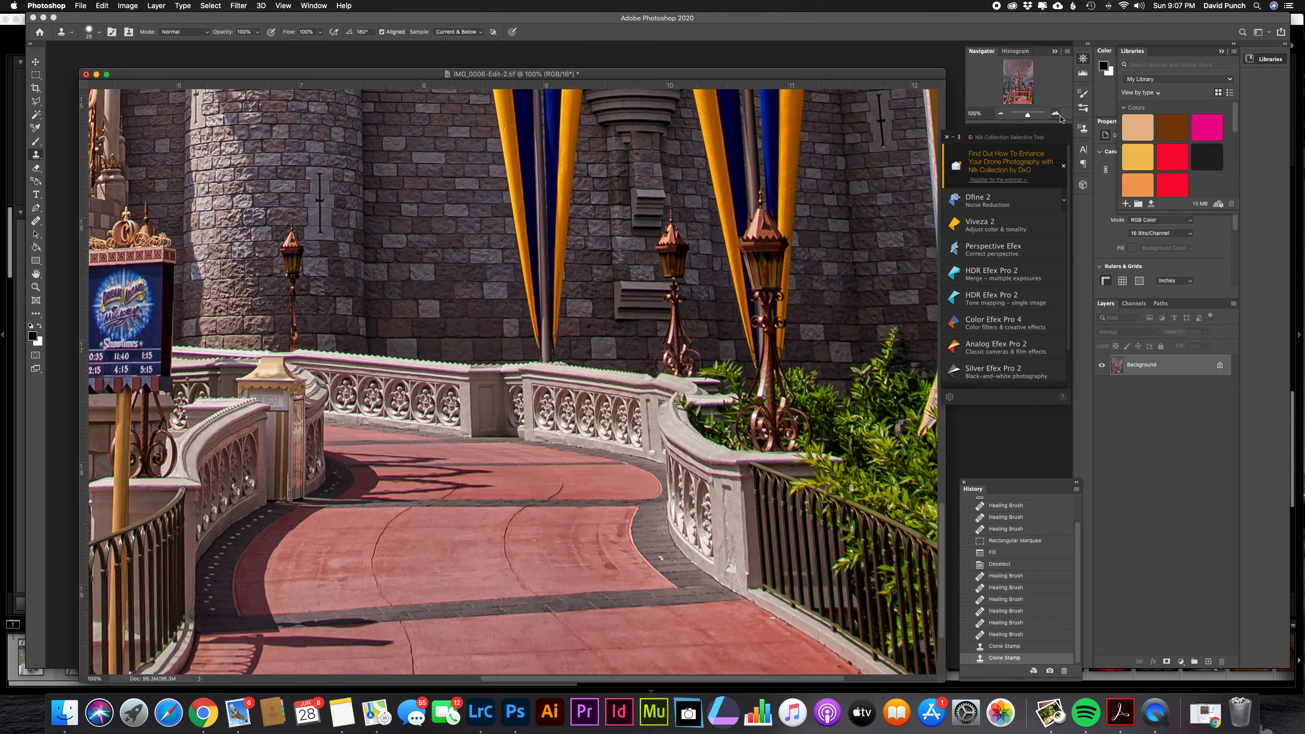
left_click(1025, 99)
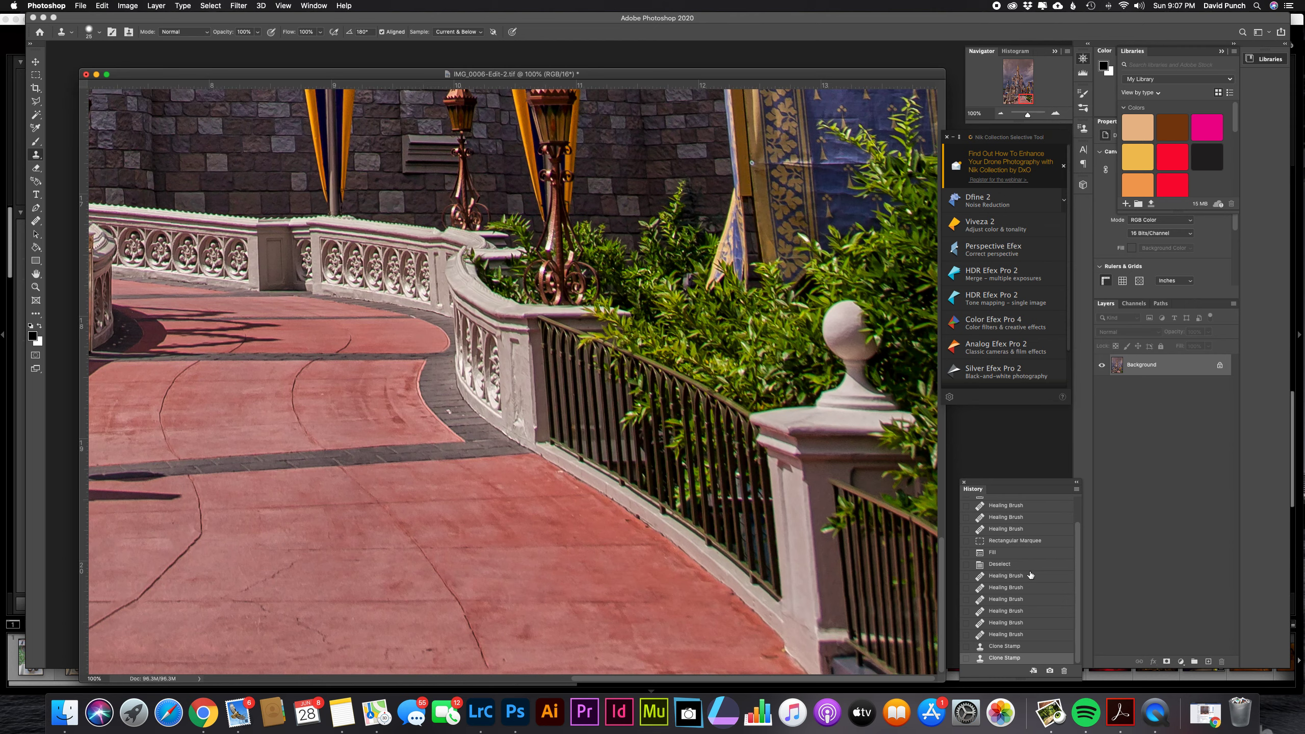
scroll(1031, 575, "up", 3)
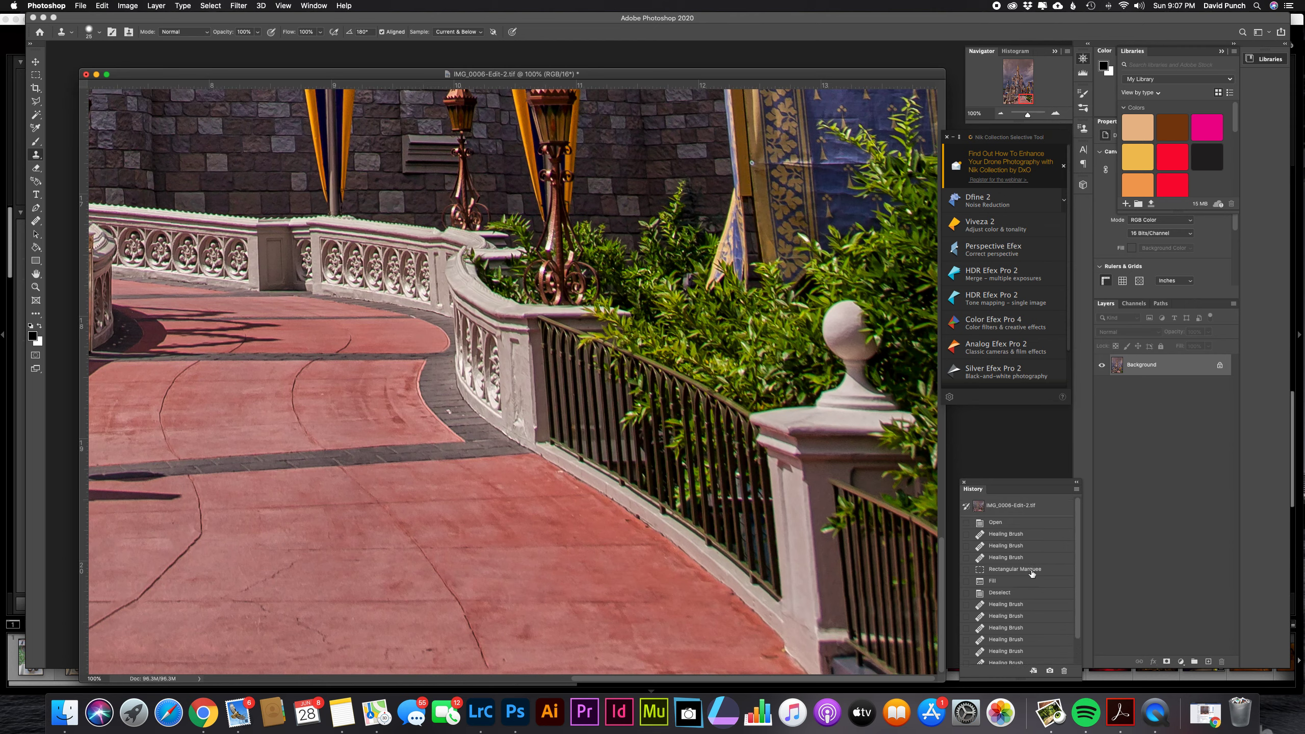
left_click(1018, 523)
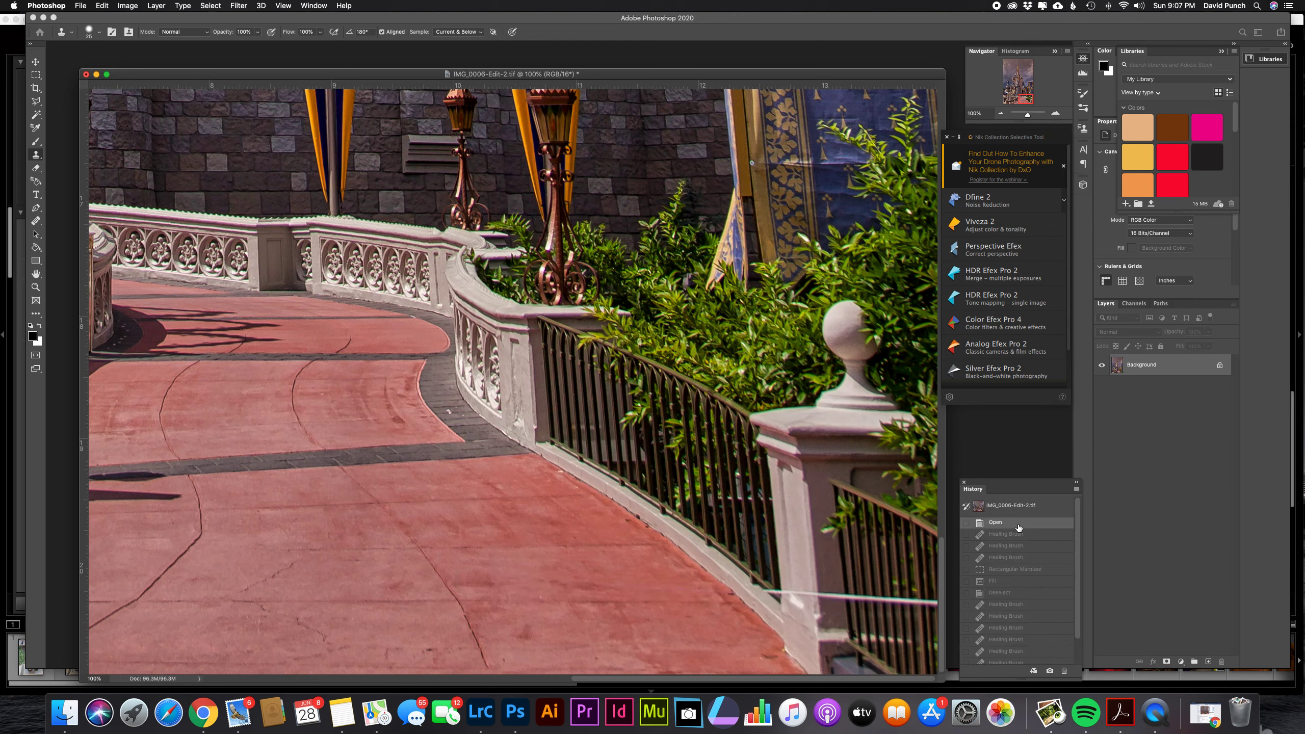
left_click(1013, 569)
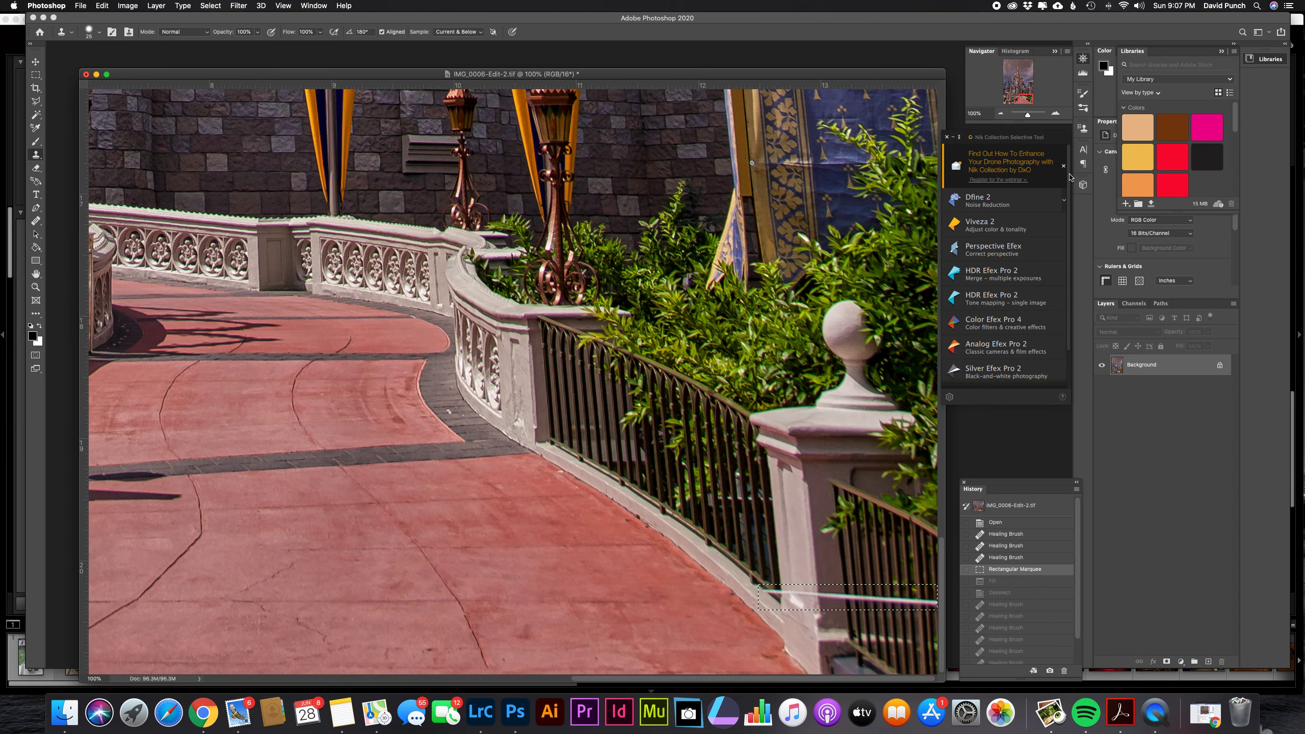
Clear the rectangular selection around the white rope beside the stone post
left_click(1059, 116)
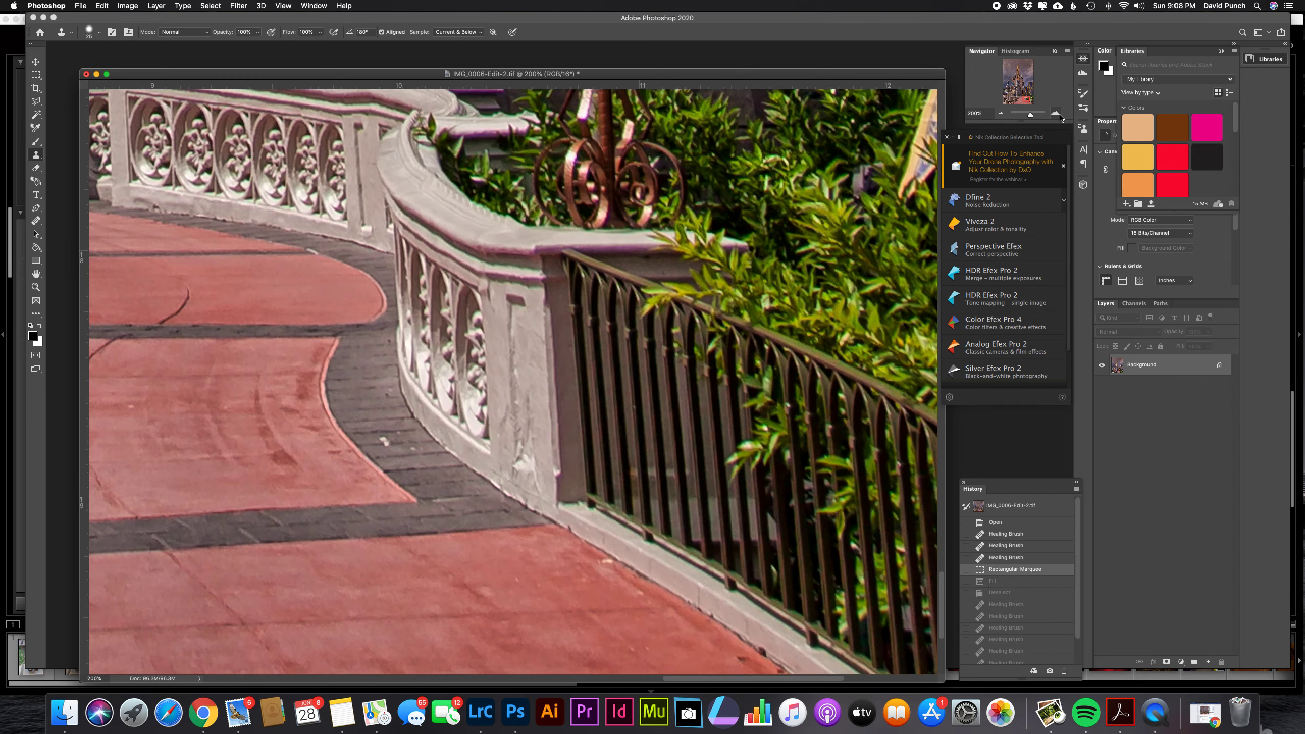
left_click(998, 115)
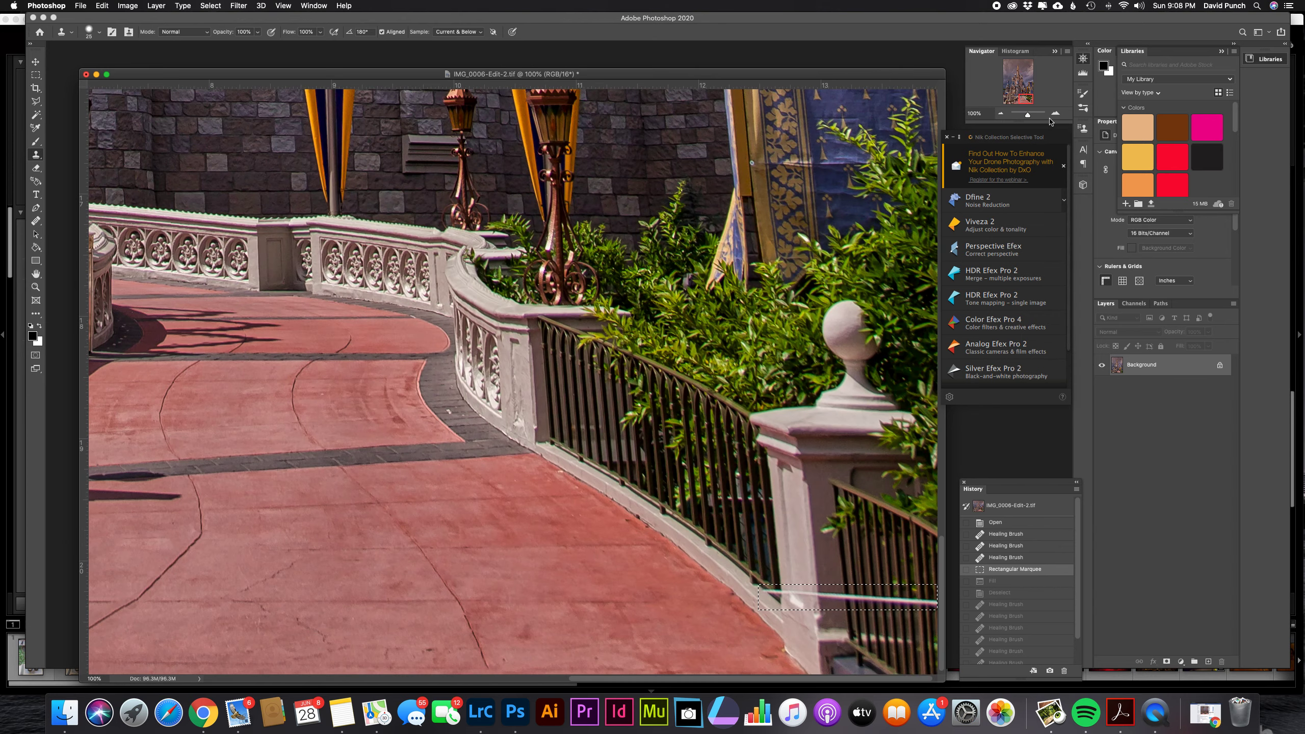
left_click(1056, 115)
left_click_drag(1033, 108, 1036, 110)
key("super+d")
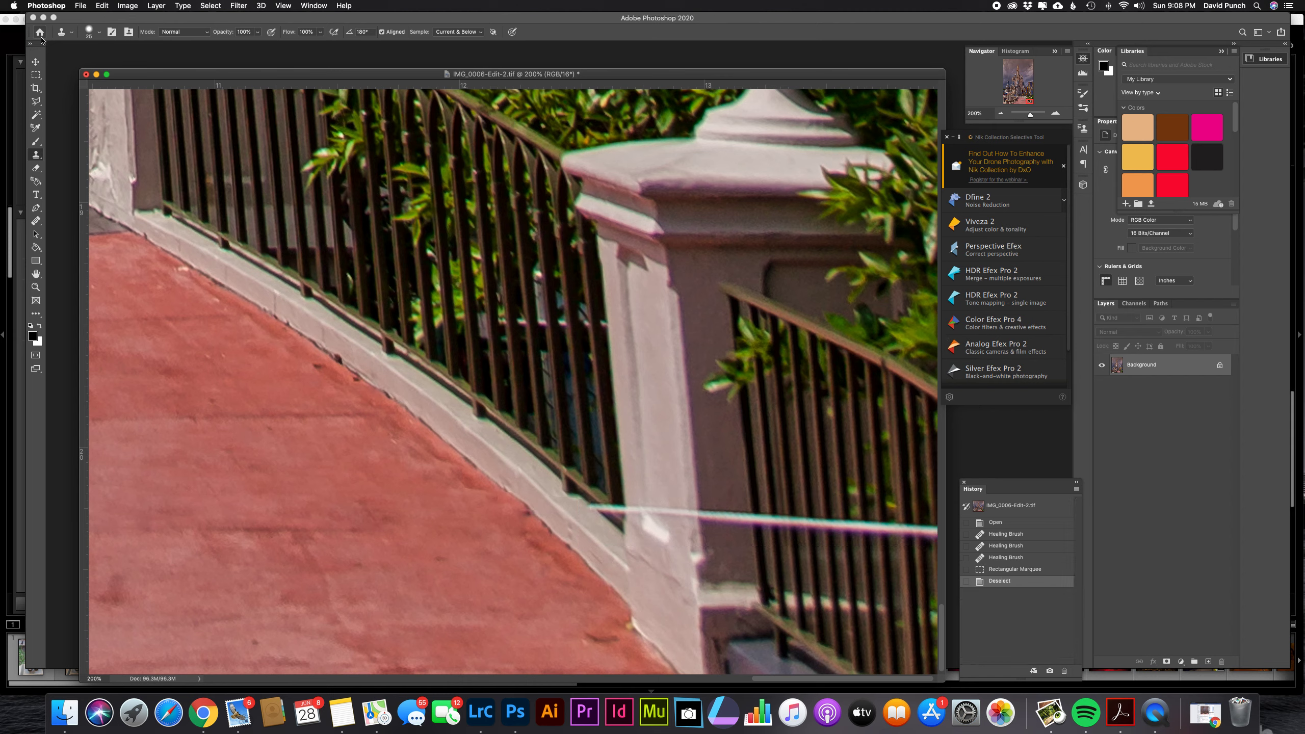
Try to select the white rope with the Object Selection Tool in Rectangle mode, and deselect the result
key("i")
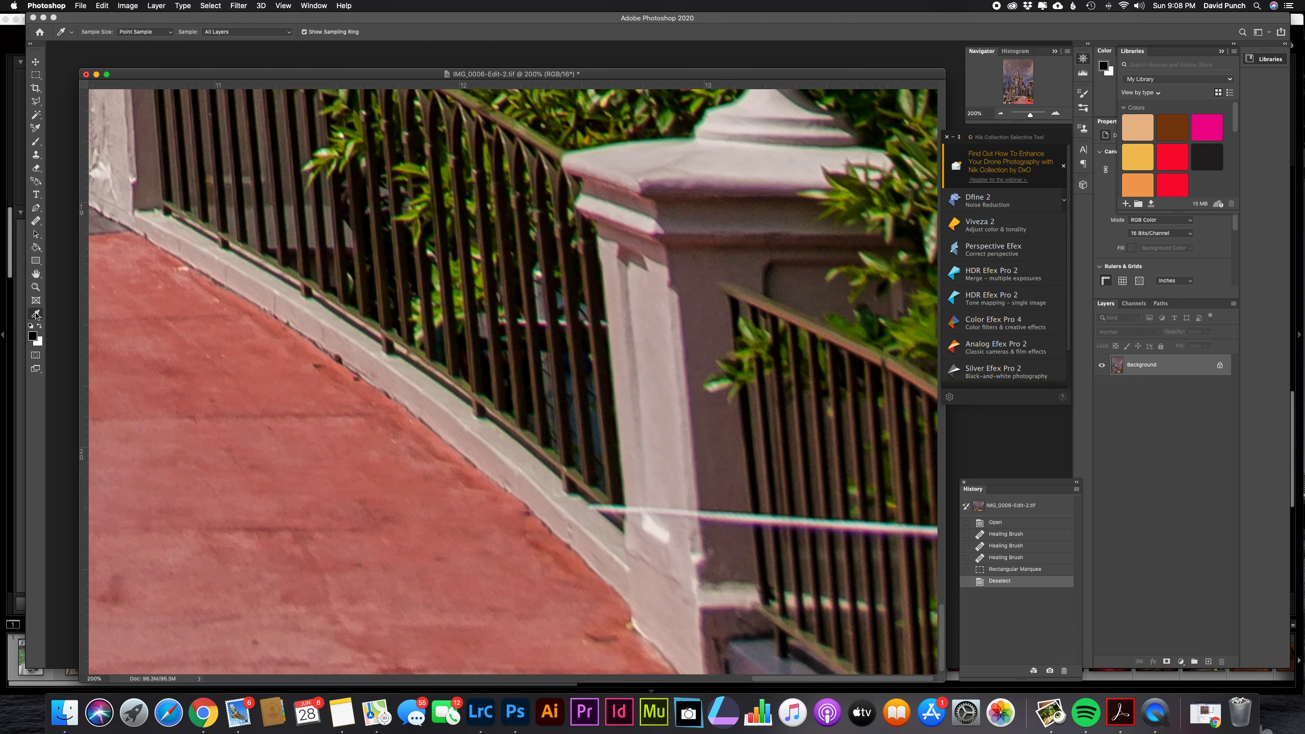
left_click(36, 315)
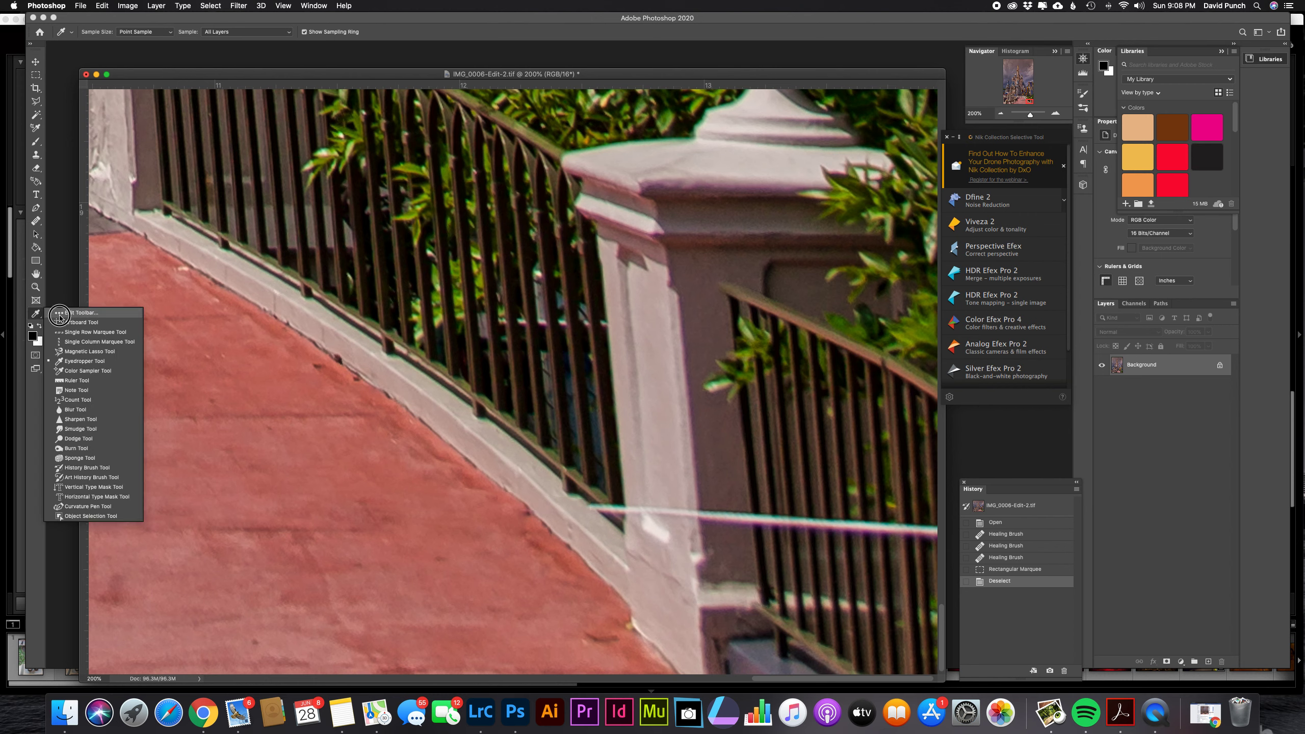
left_click(93, 517)
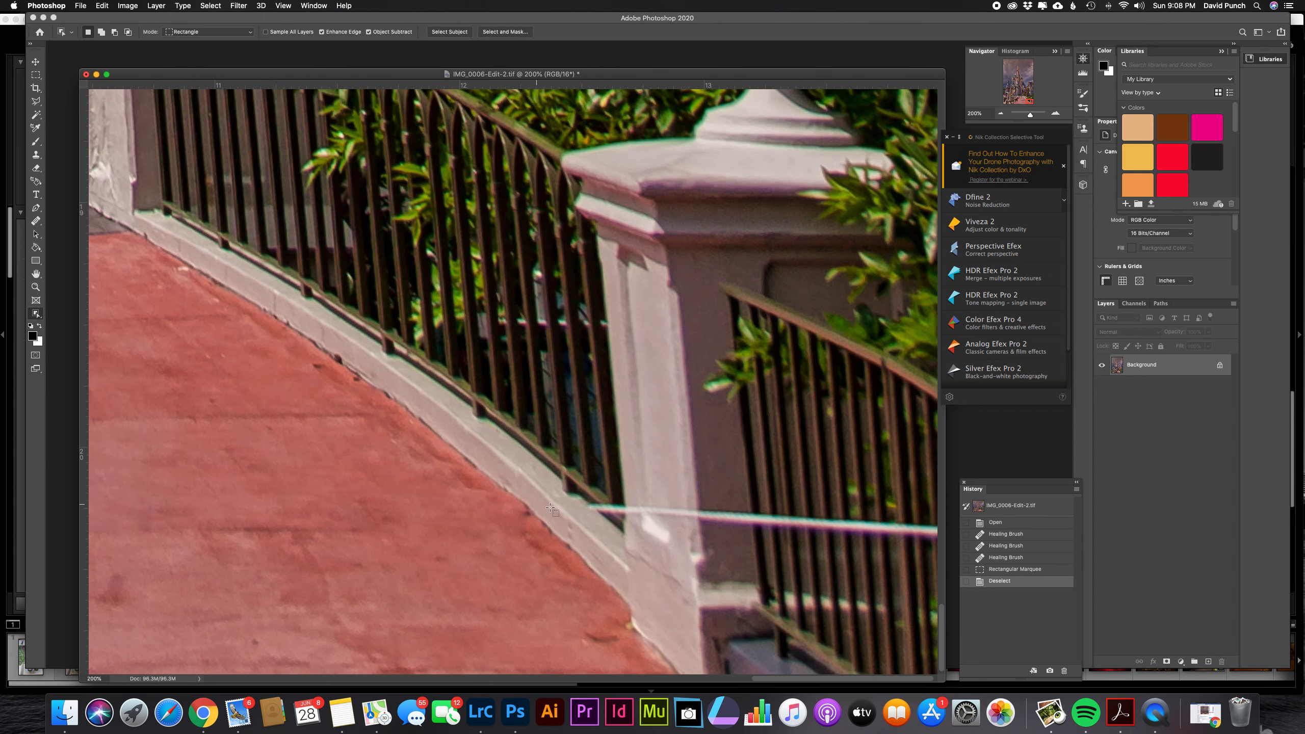
left_click_drag(581, 495, 714, 516)
left_click_drag(865, 537, 938, 548)
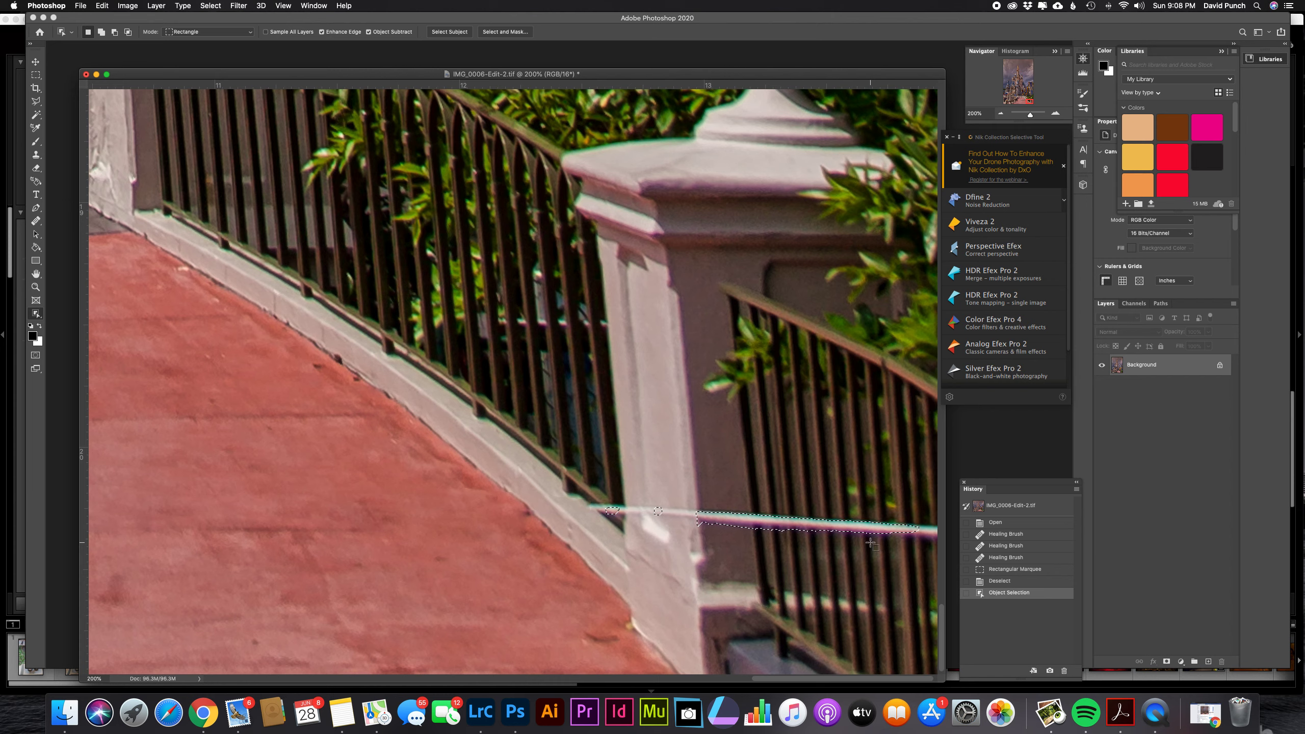
key("super+d")
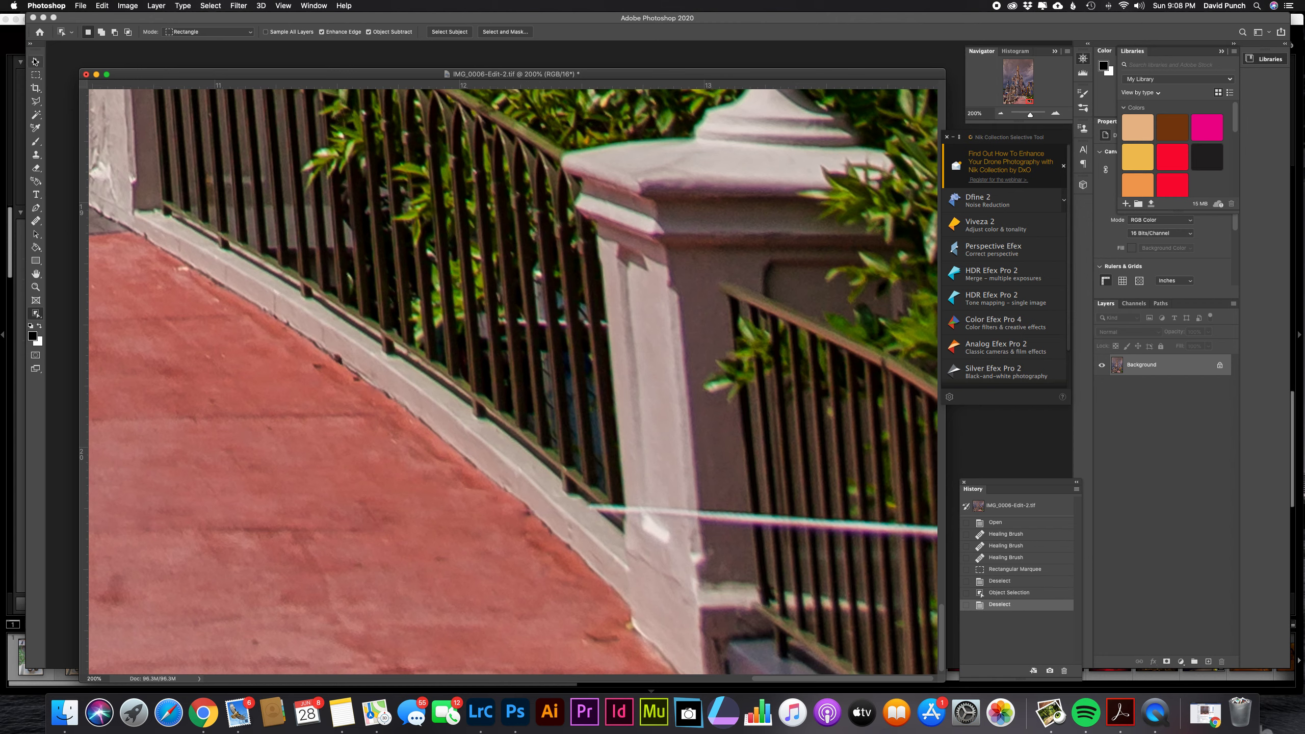
Outline the white rope across the post and fence with a tight Polygonal Lasso selection, and compare it with the earlier rectangular marquee
left_click(34, 103)
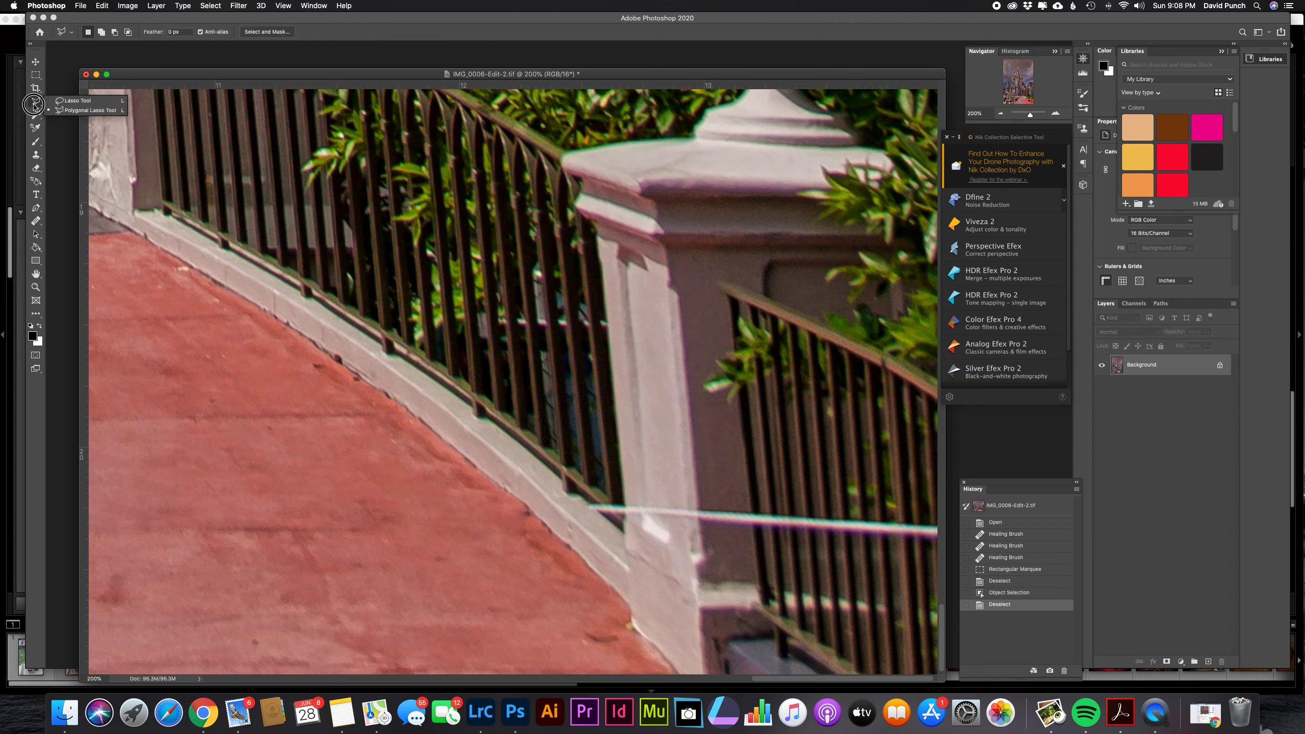
left_click(77, 110)
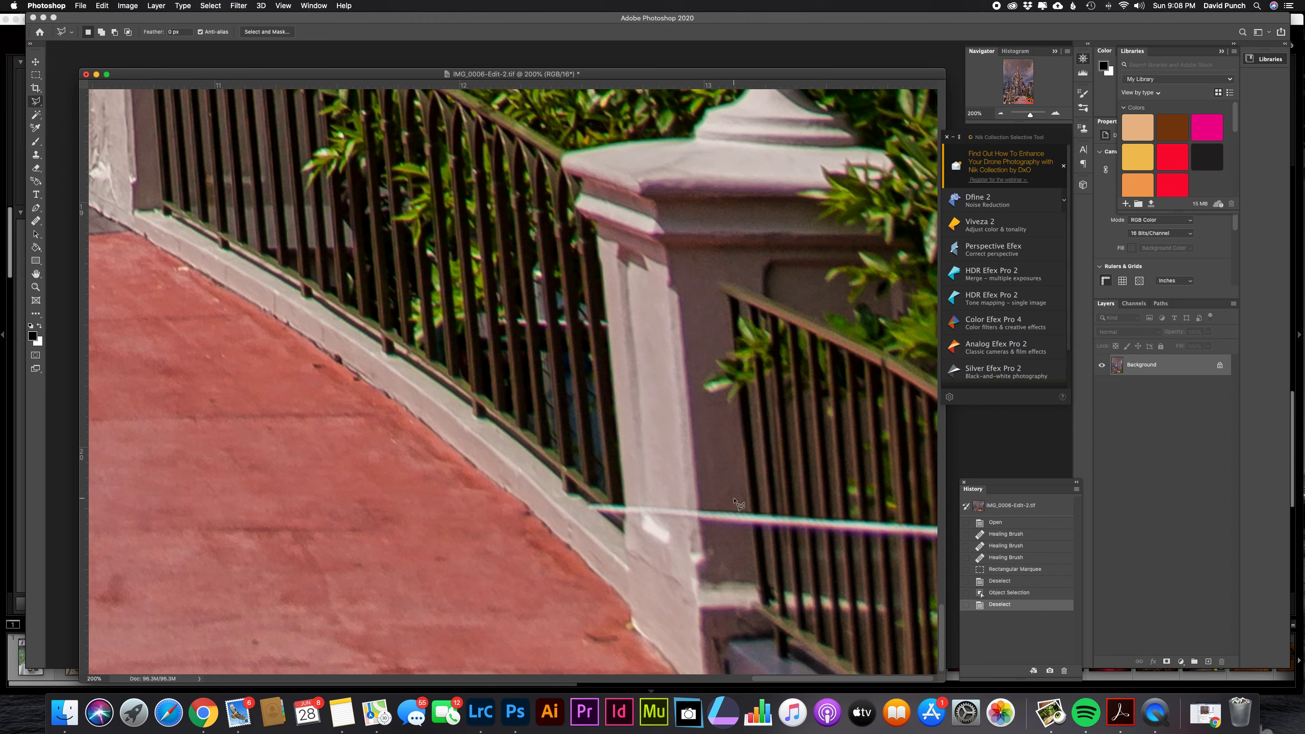
left_click(582, 503)
left_click(937, 541)
left_click(931, 526)
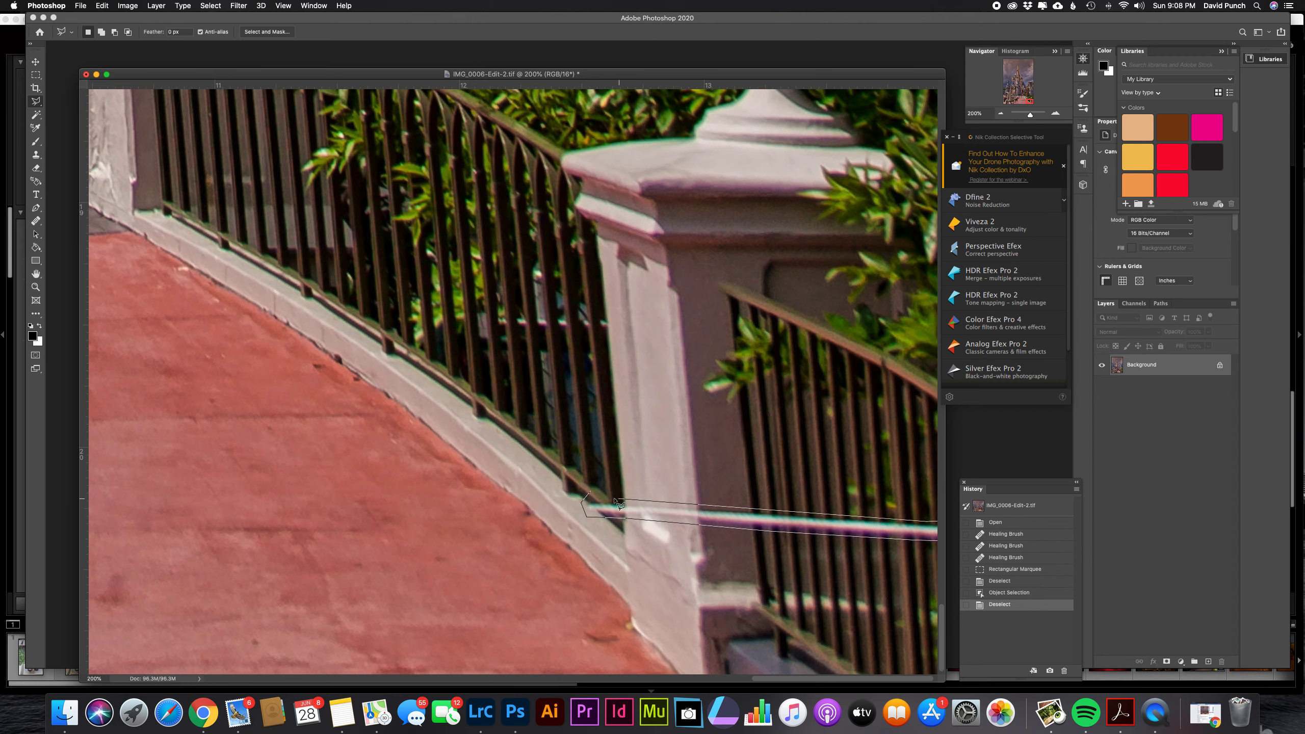
left_click(592, 495)
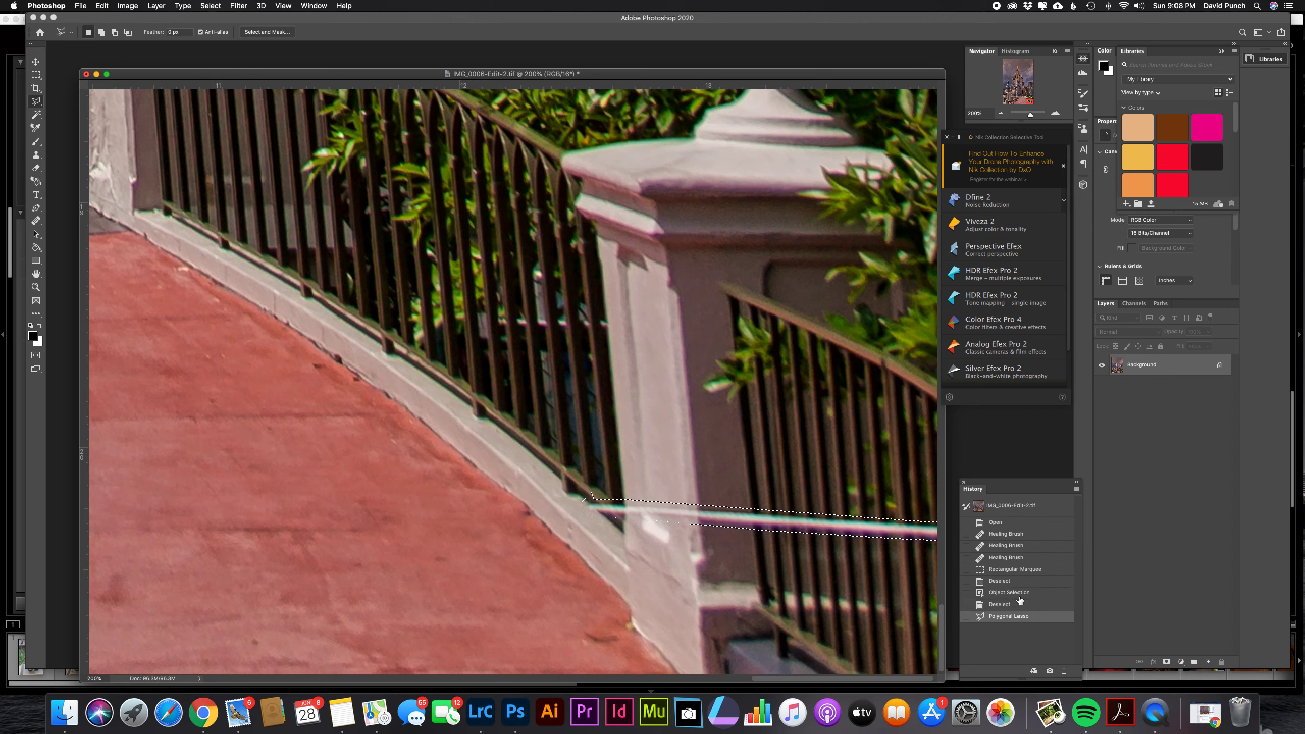
left_click(1028, 570)
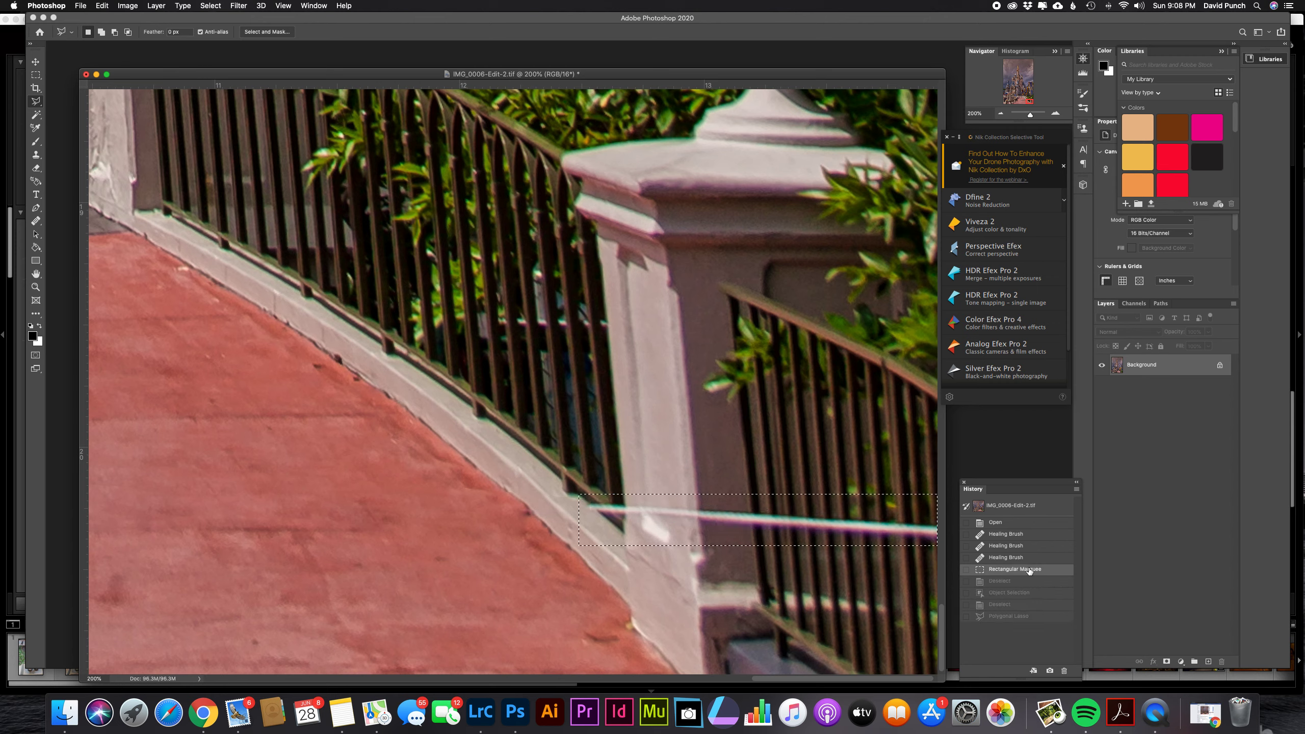
left_click(1020, 617)
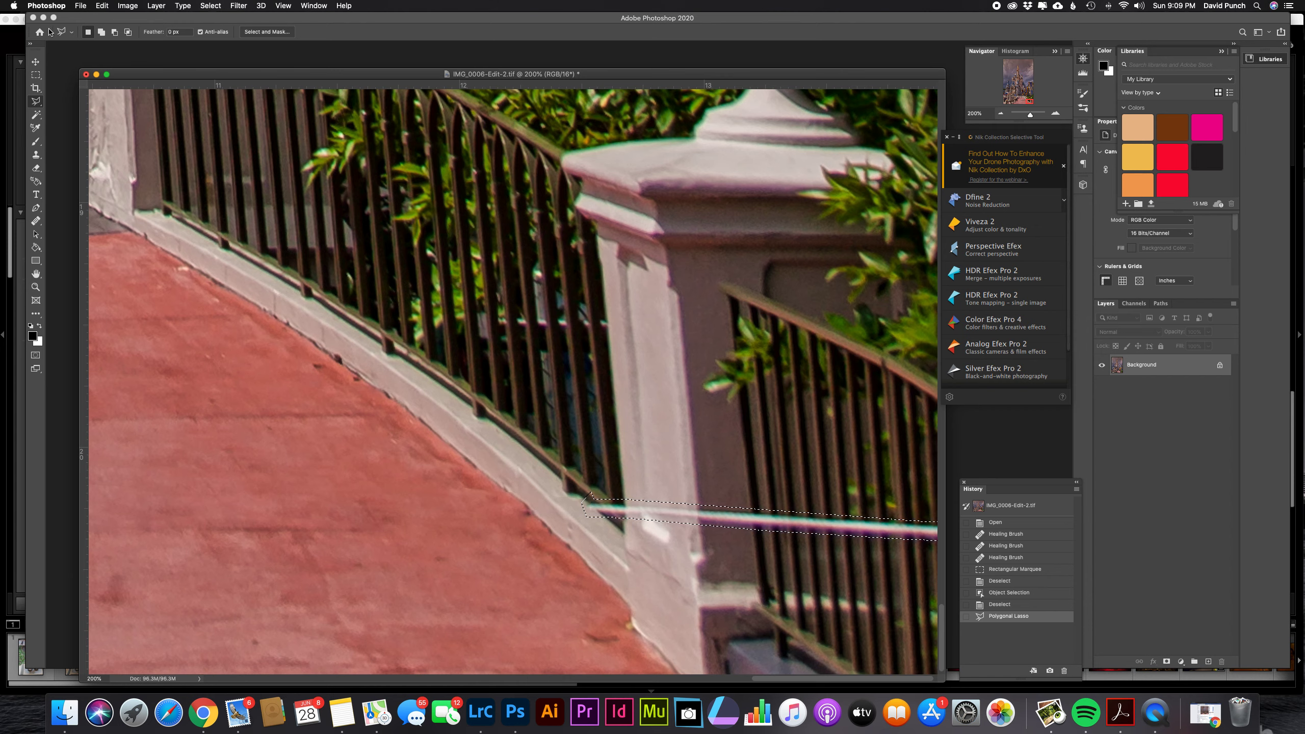
left_click(102, 6)
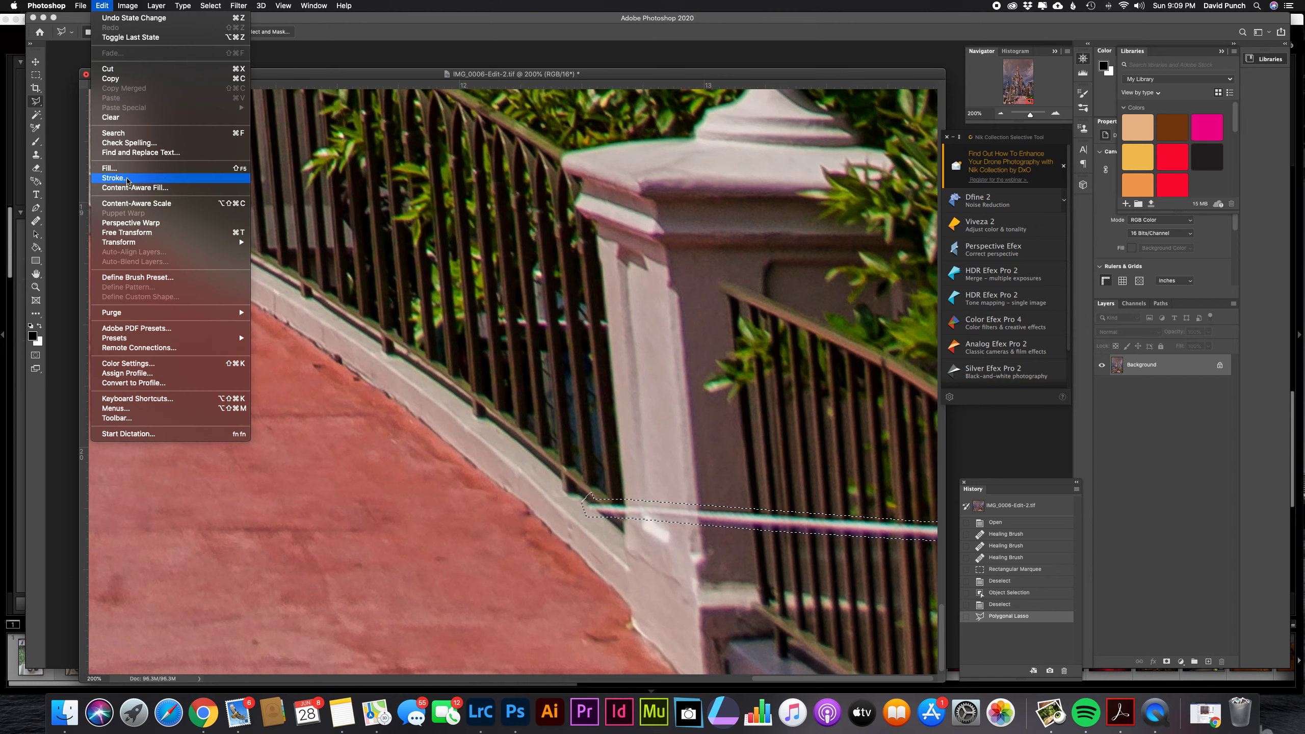
left_click(109, 169)
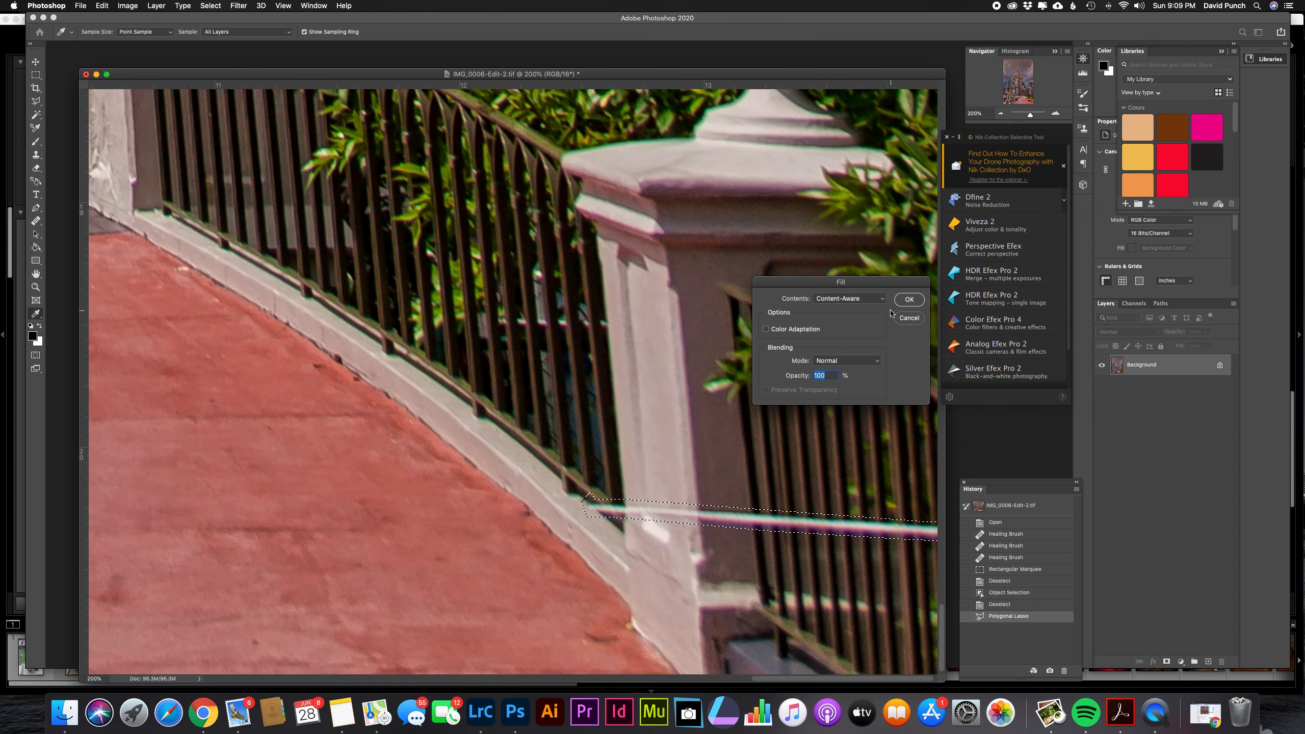
left_click(909, 318)
Open the Content-Aware Fill workspace for the rope selection, close the Nik Collection panel and move the document window off the preview
left_click(103, 6)
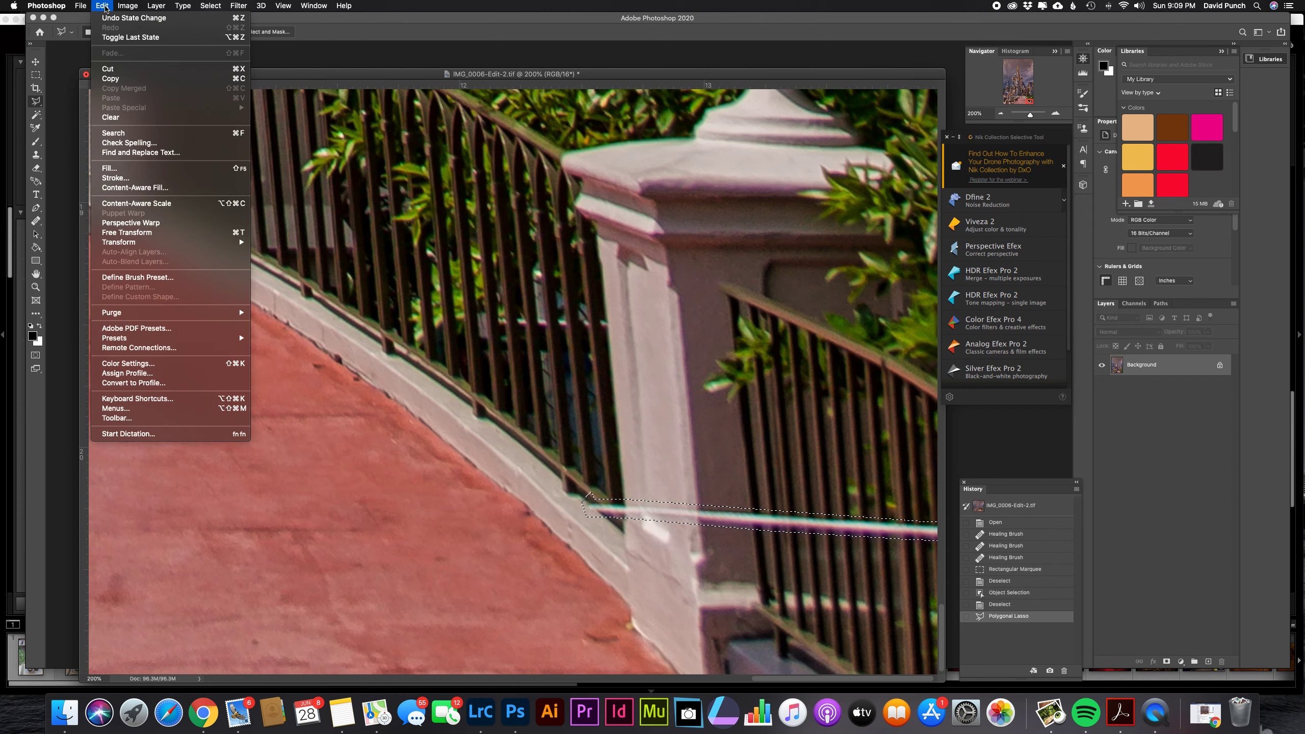
left_click(135, 188)
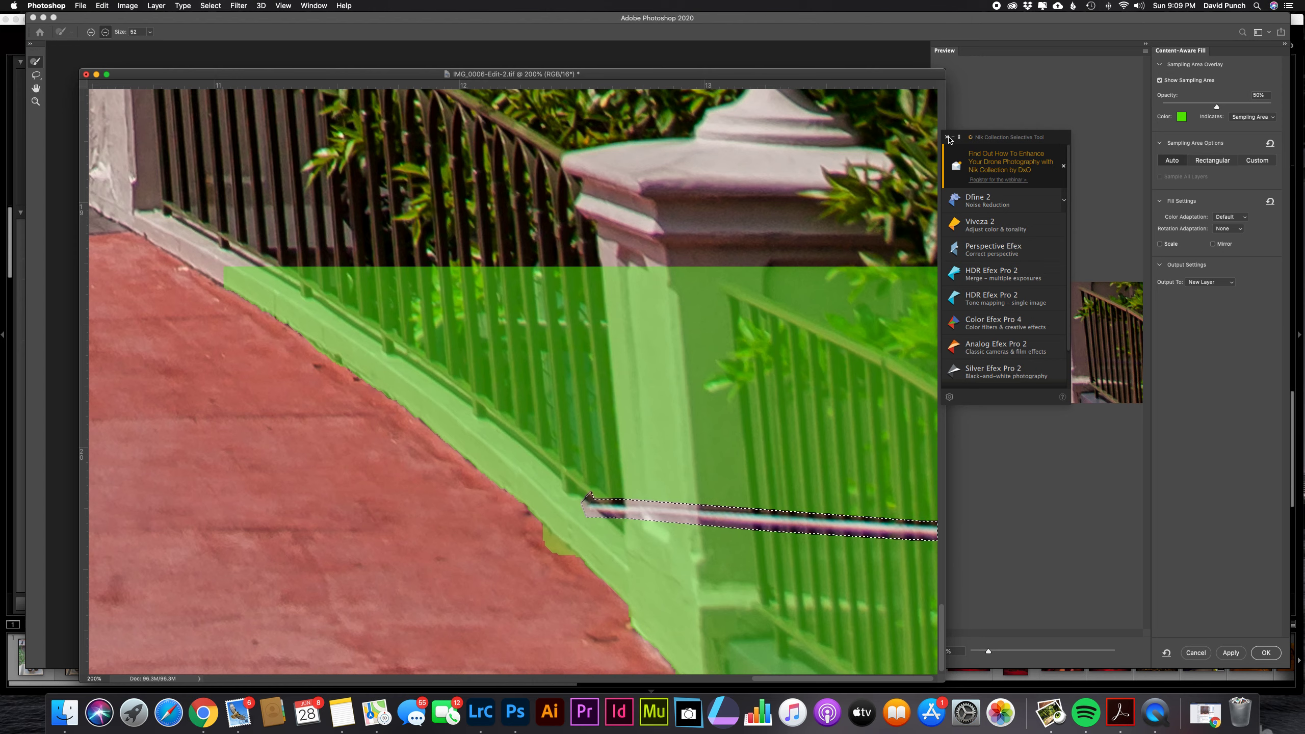
left_click(947, 138)
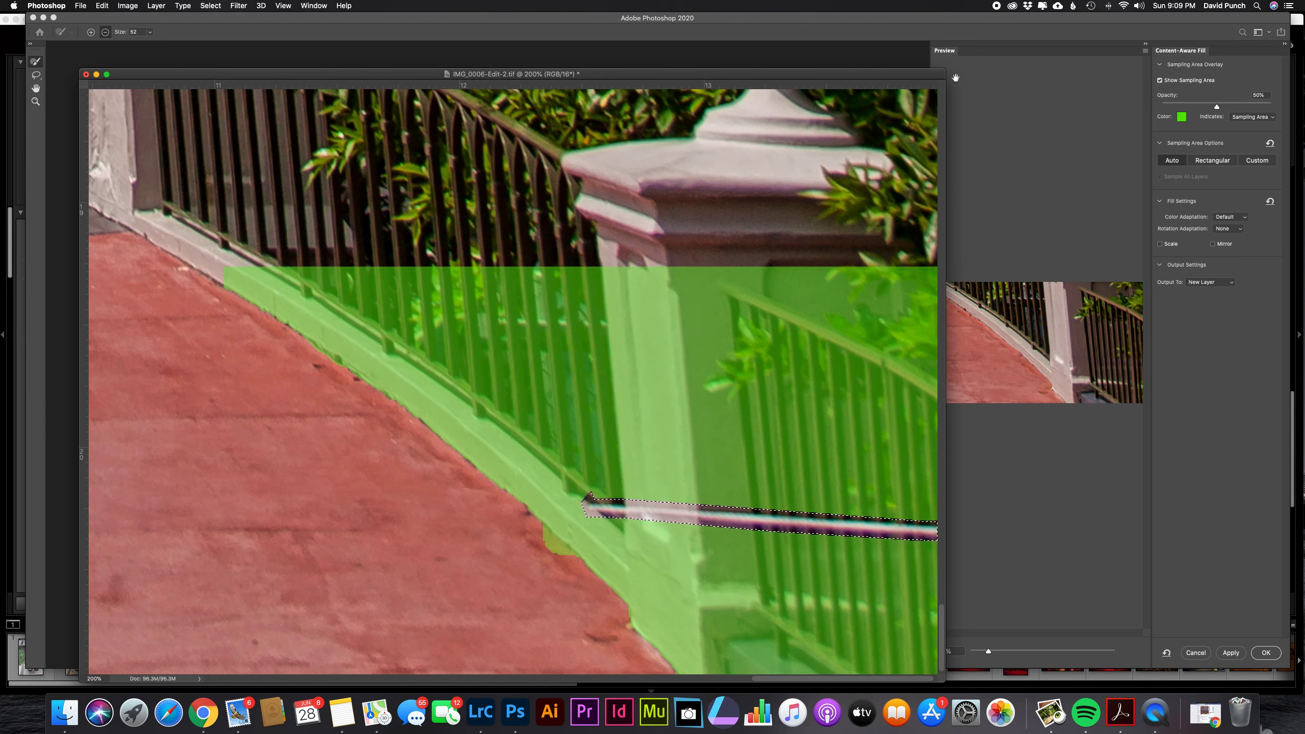
left_click_drag(908, 74, 883, 56)
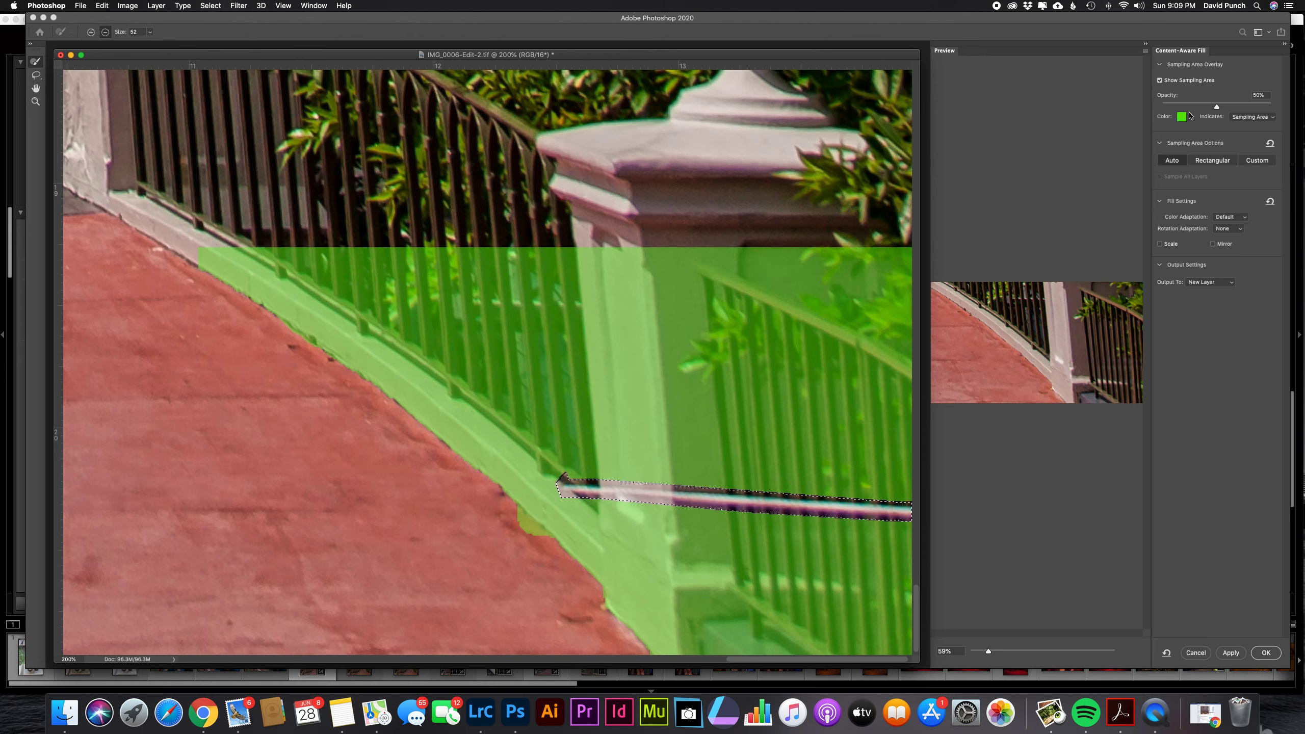
Exclude the upper fence, post and foliage from the sampling area, apply the Content-Aware Fill to a new layer, and deselect
mouse_move(740, 262)
left_mouse_down()
mouse_move(276, 249)
mouse_move(228, 257)
mouse_move(231, 277)
mouse_move(250, 259)
mouse_move(180, 267)
mouse_move(390, 366)
mouse_move(516, 527)
mouse_move(615, 598)
mouse_move(541, 543)
mouse_move(345, 284)
mouse_move(460, 300)
mouse_move(700, 291)
mouse_move(898, 253)
mouse_move(898, 293)
mouse_move(462, 333)
mouse_move(777, 316)
mouse_move(921, 329)
mouse_move(874, 355)
mouse_move(650, 372)
mouse_move(644, 403)
mouse_move(630, 379)
mouse_move(580, 398)
mouse_move(540, 362)
mouse_move(584, 365)
mouse_move(503, 391)
mouse_move(469, 323)
mouse_move(469, 362)
left_mouse_up()
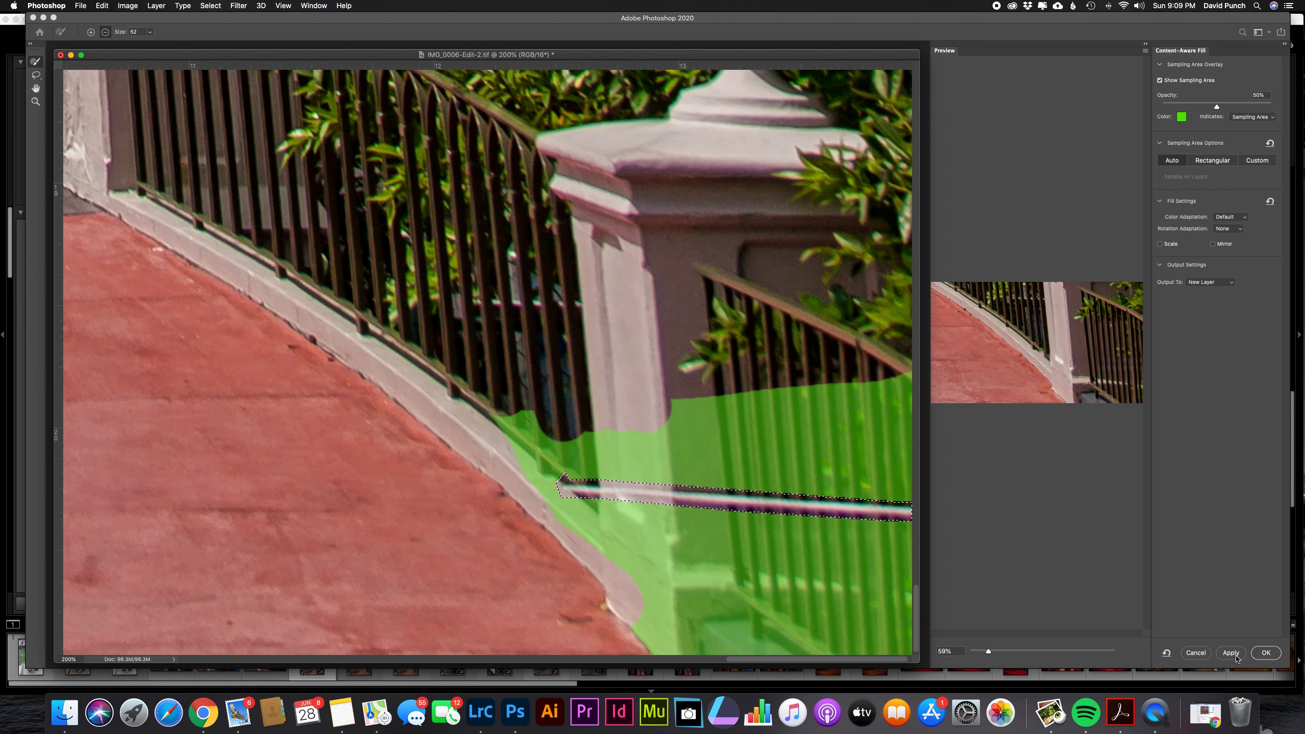
left_click(1232, 654)
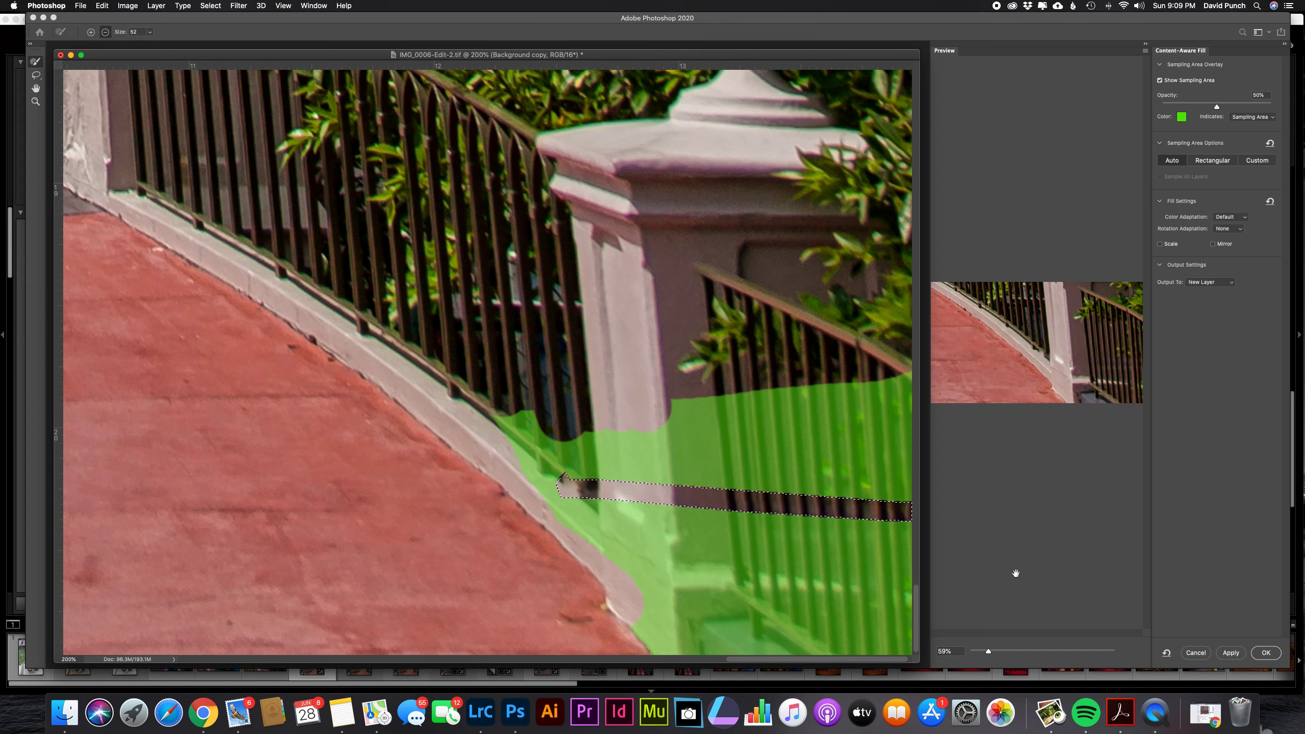
left_click(1270, 657)
key("super+d")
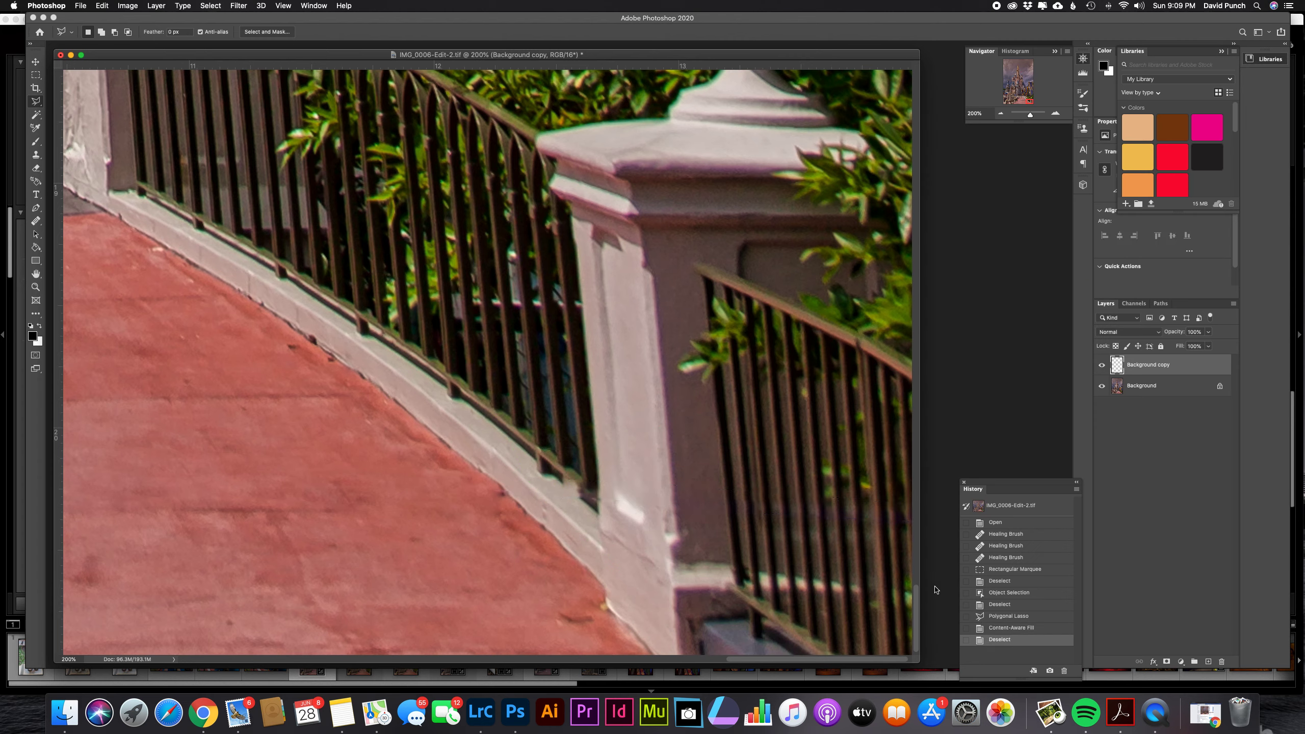
left_click(1000, 116)
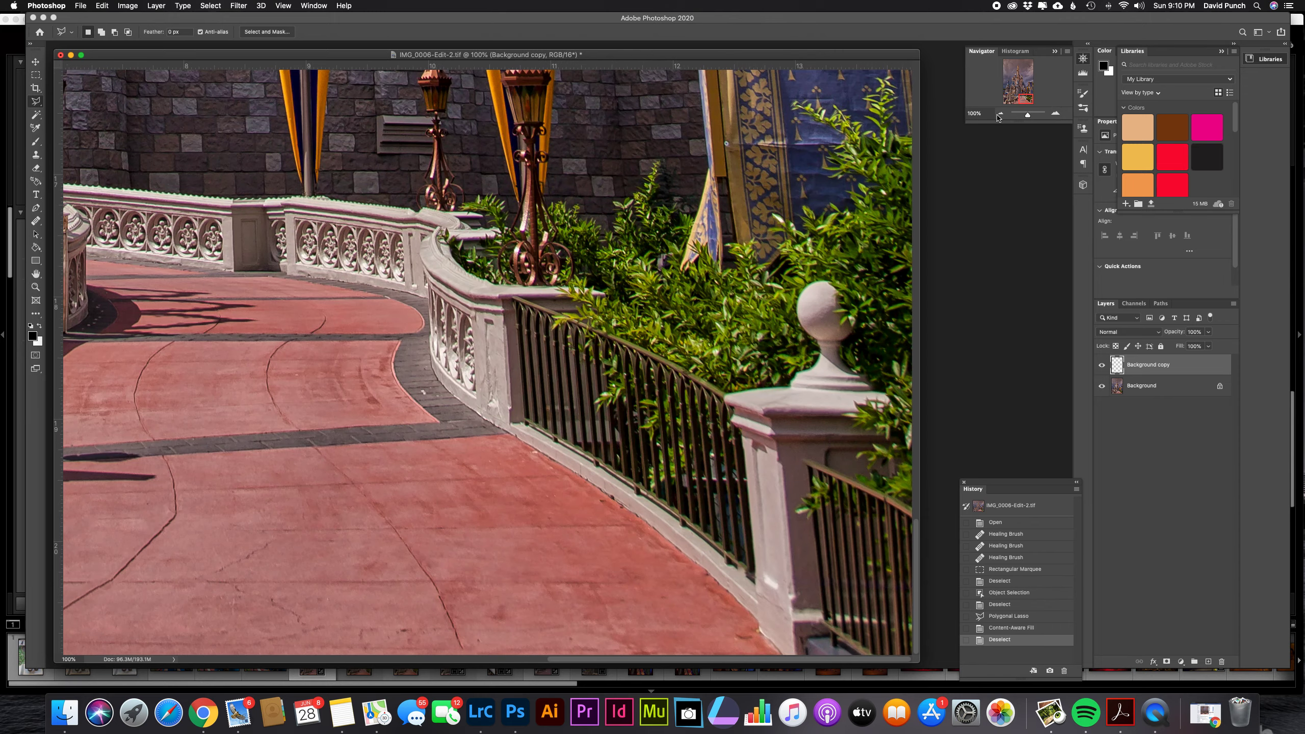
left_click(1000, 116)
left_click(1000, 116)
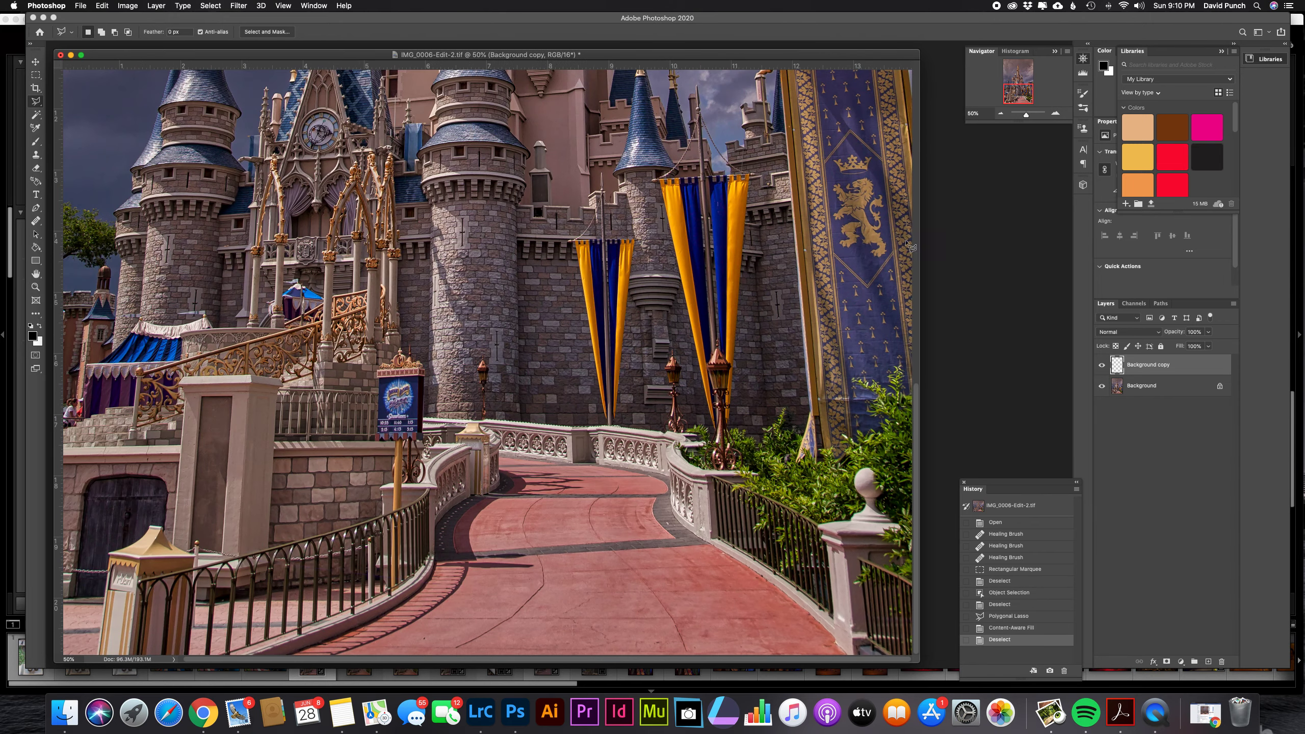
left_click(1002, 114)
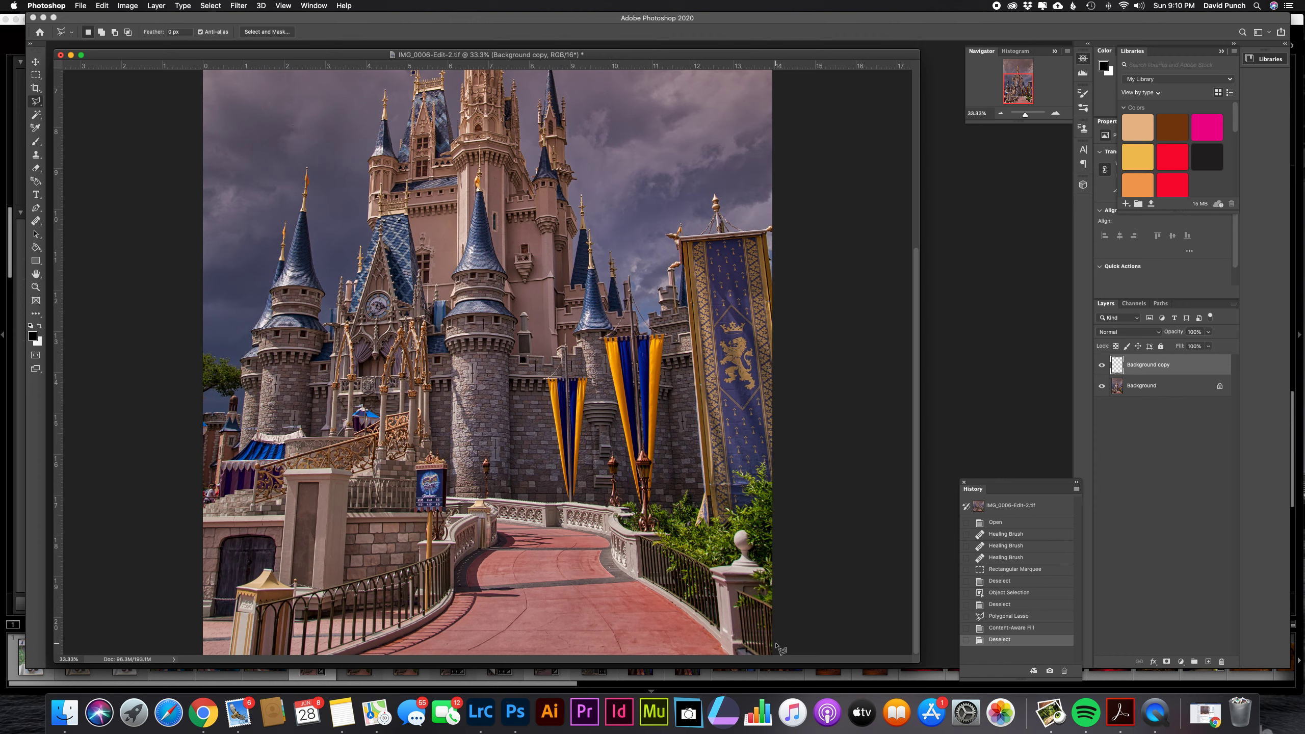
left_click(60, 56)
left_click(743, 226)
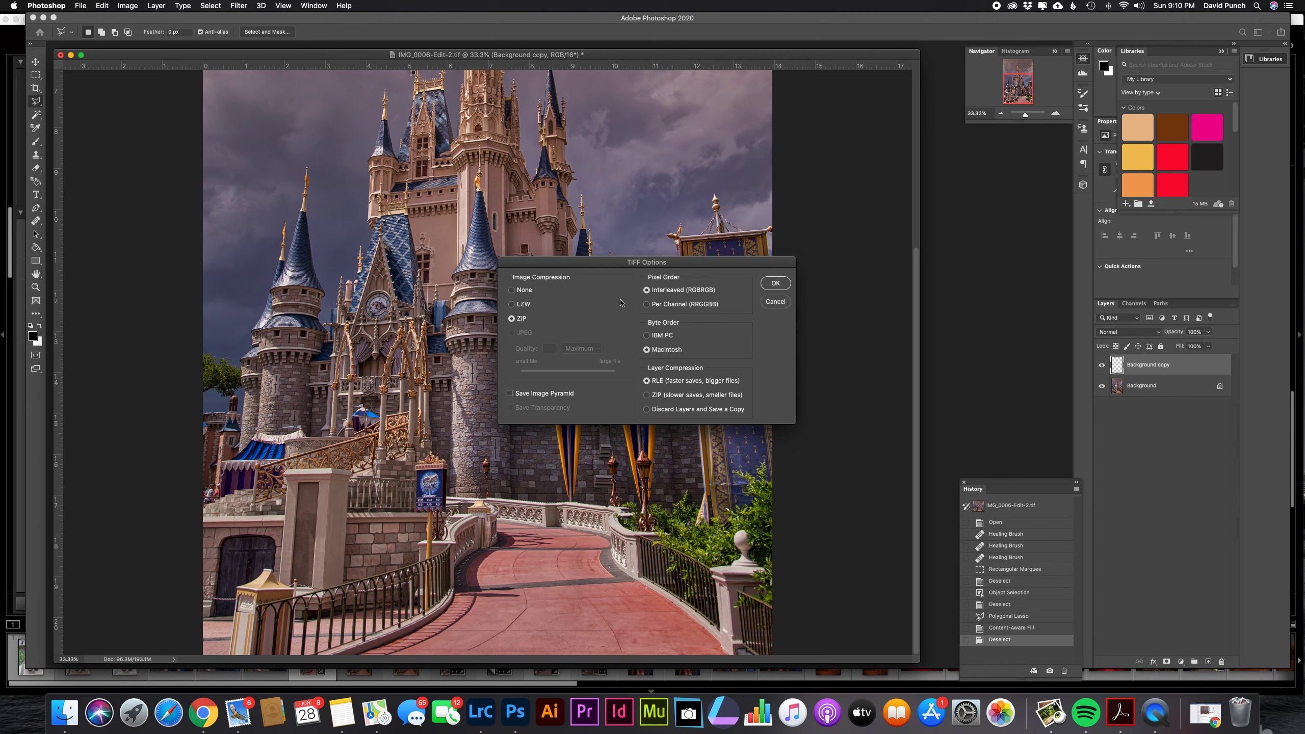
left_click(512, 291)
left_click(775, 283)
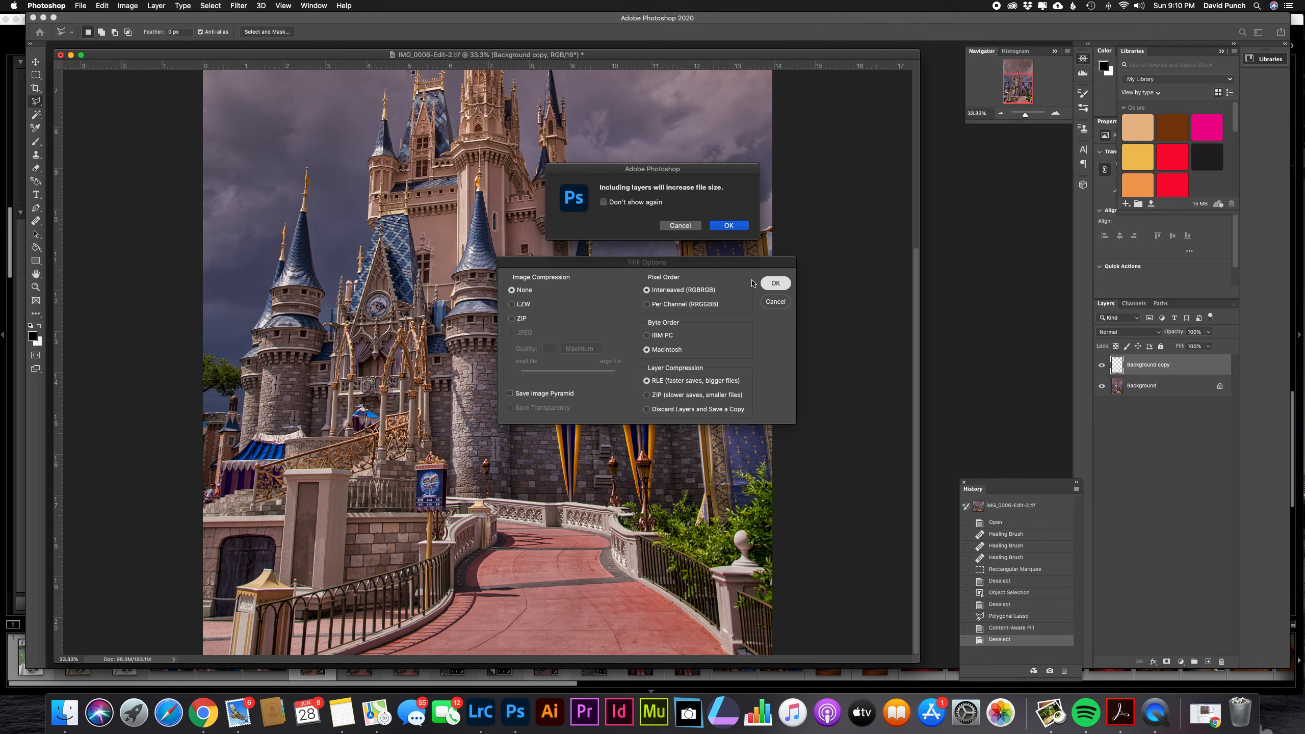
left_click(691, 228)
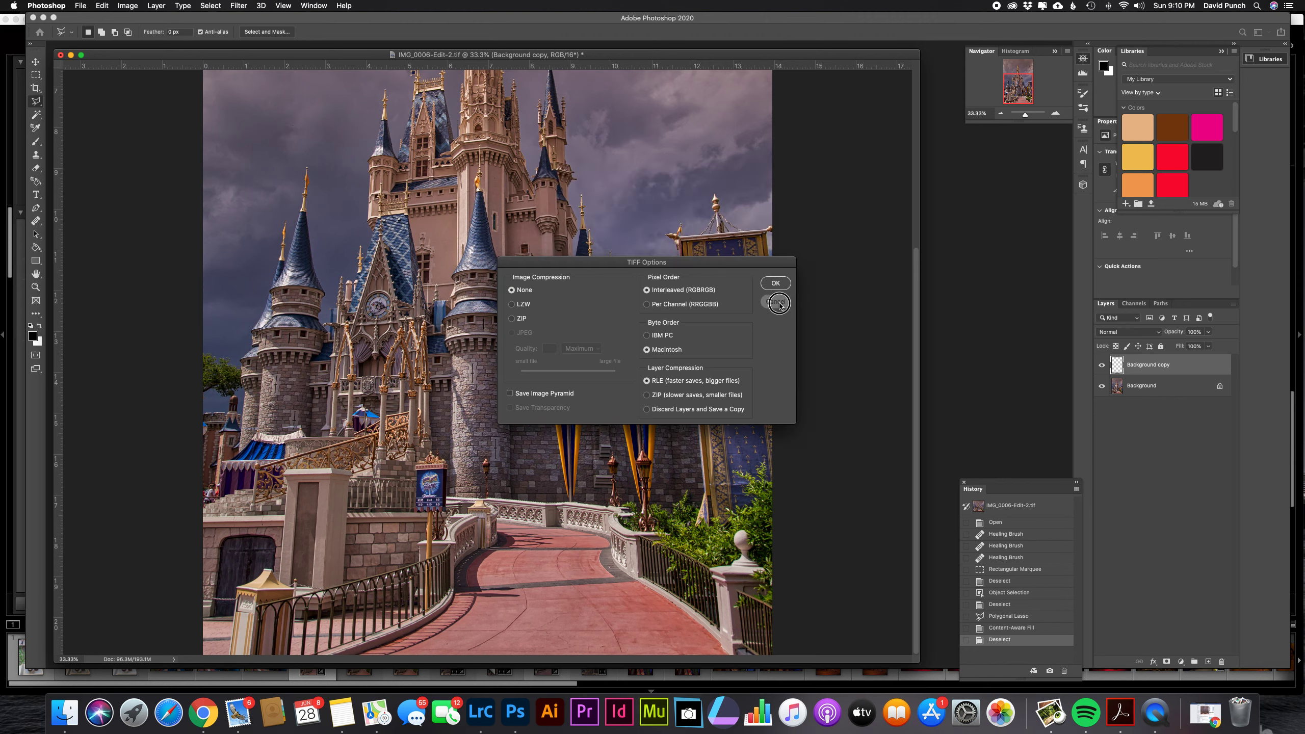
left_click(775, 301)
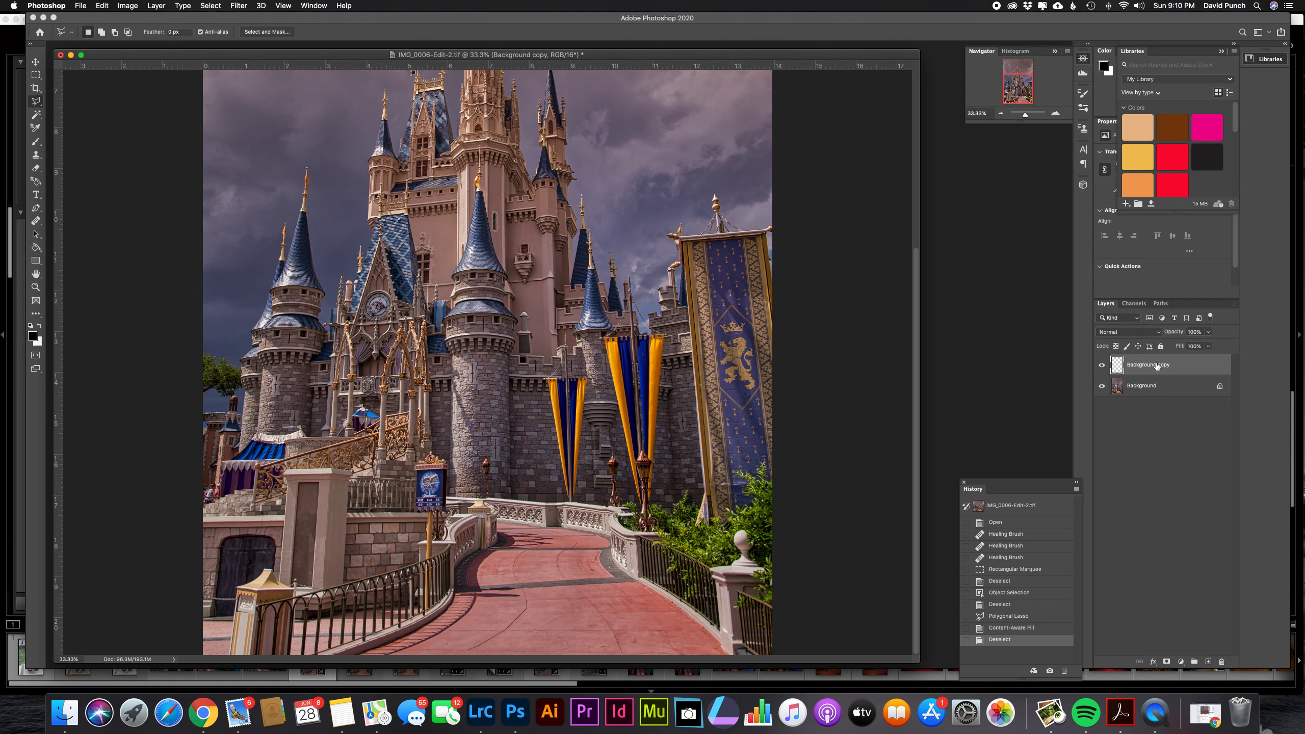
Merge the Background copy and Background layers, and close the TIFF with its changes saved
left_click(1177, 392)
left_click(1180, 375, "shift")
right_click(1180, 374)
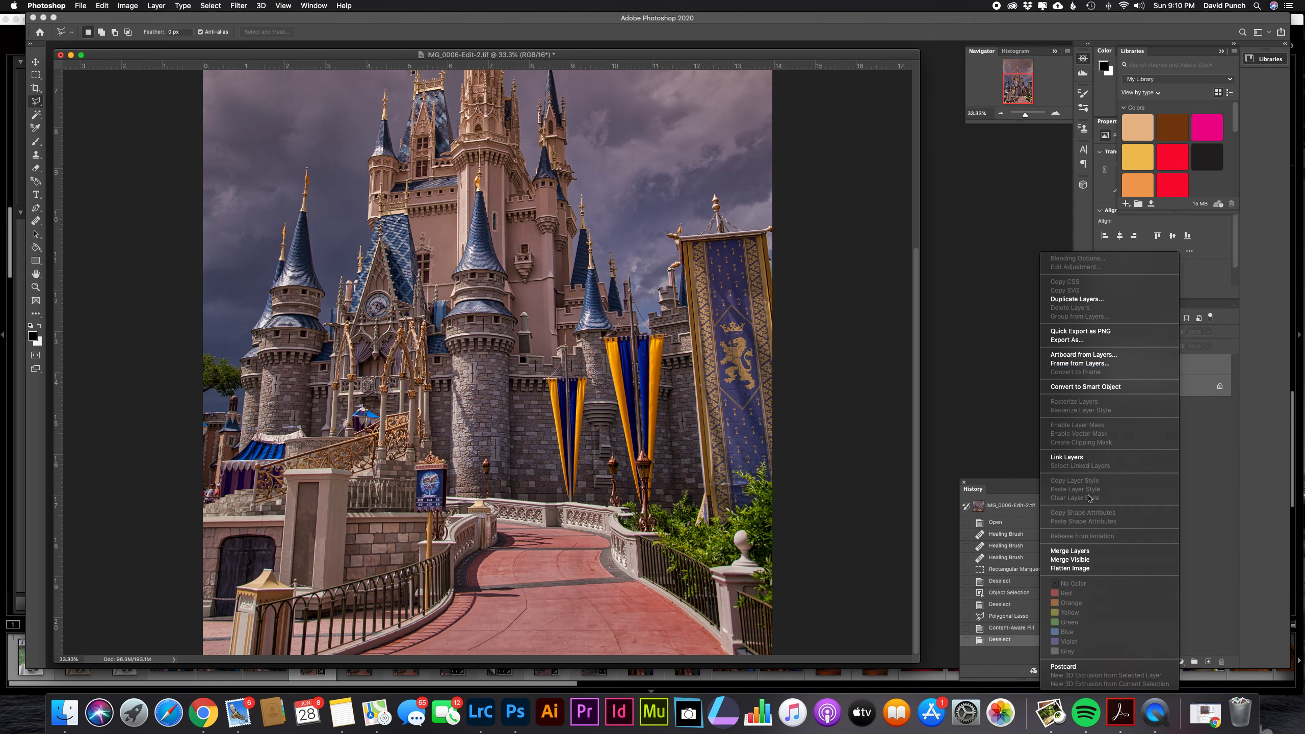
left_click(1097, 552)
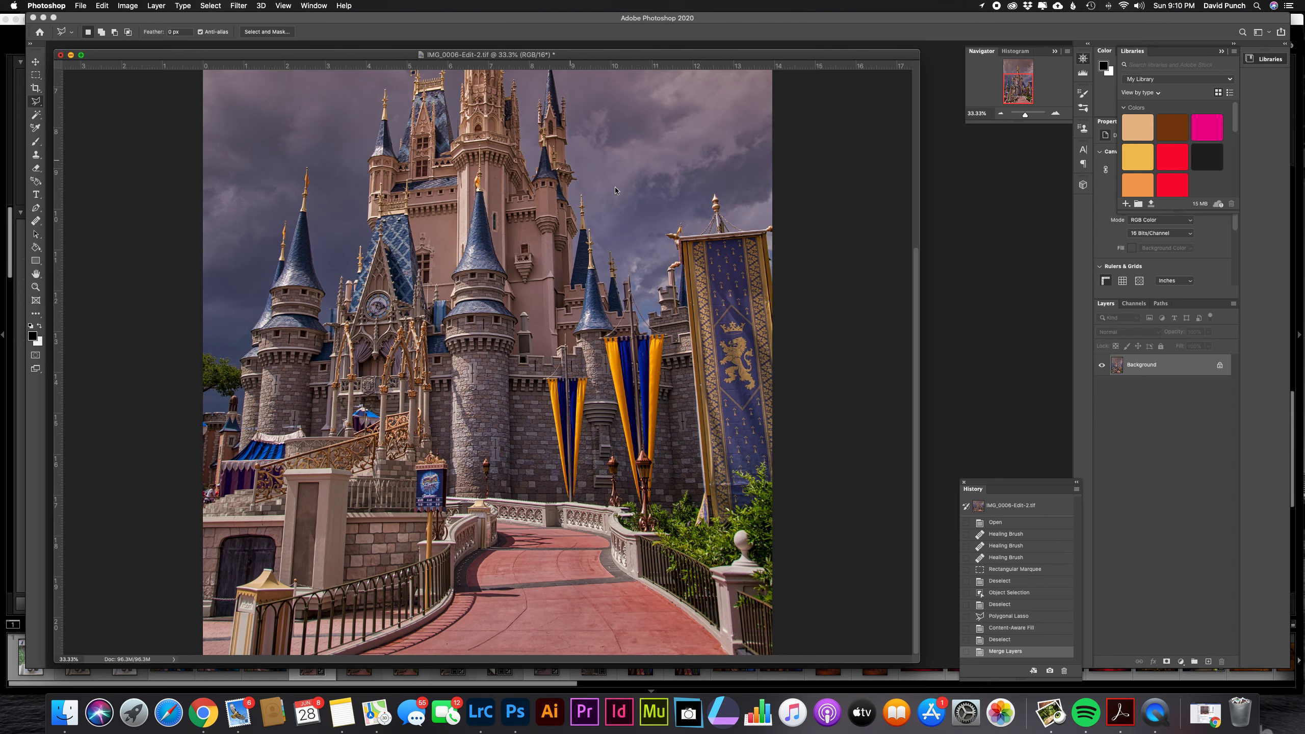
key("super+w")
left_click(745, 229)
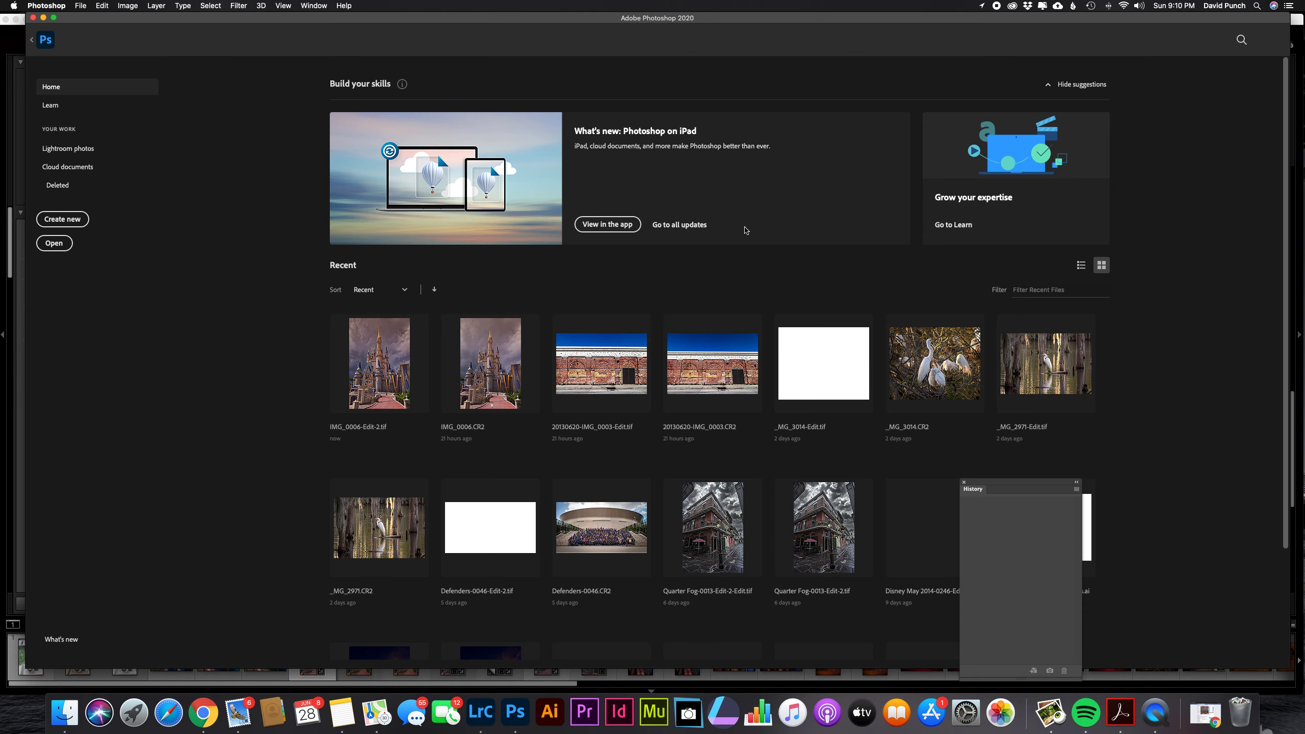
Switch to Lightroom Classic and inspect the retouched post and fence of IMG_0006-Edit-2.tif up close
left_click(481, 713)
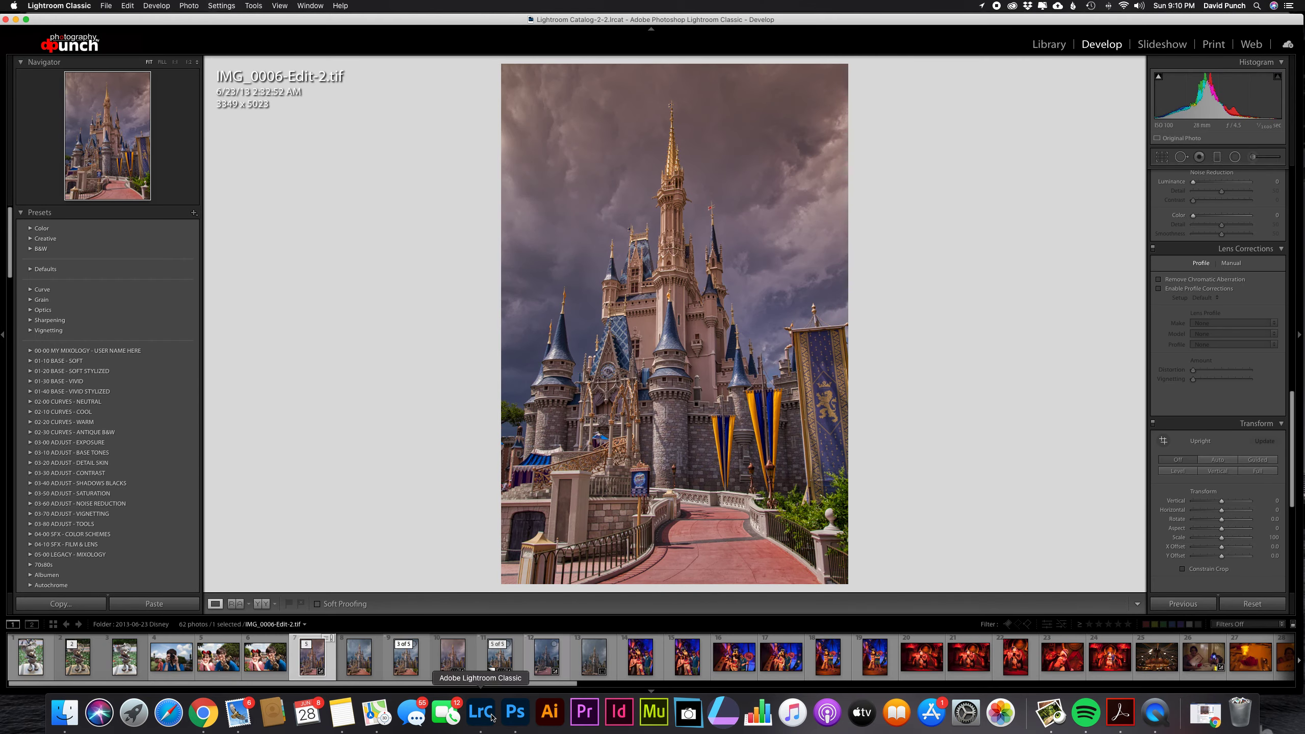
left_click(837, 571)
left_click(837, 580)
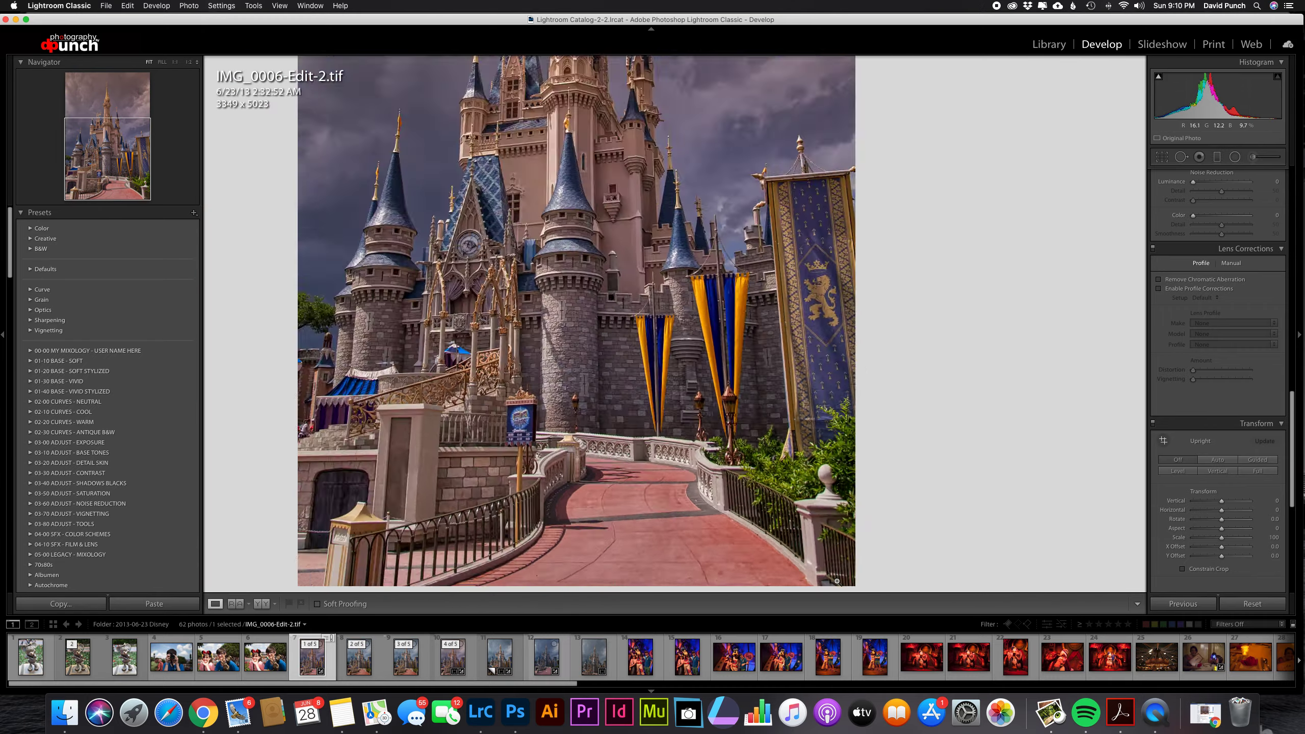
left_click_drag(837, 580, 842, 562)
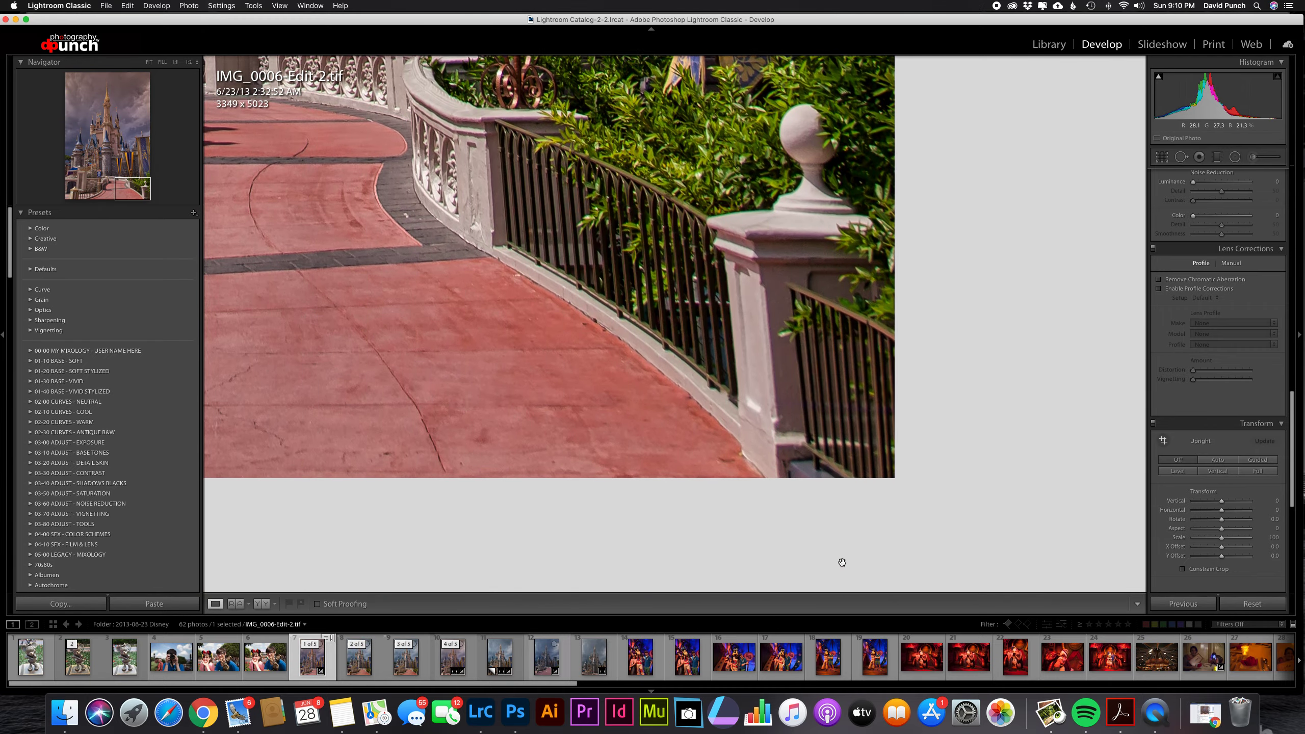
left_click(839, 452)
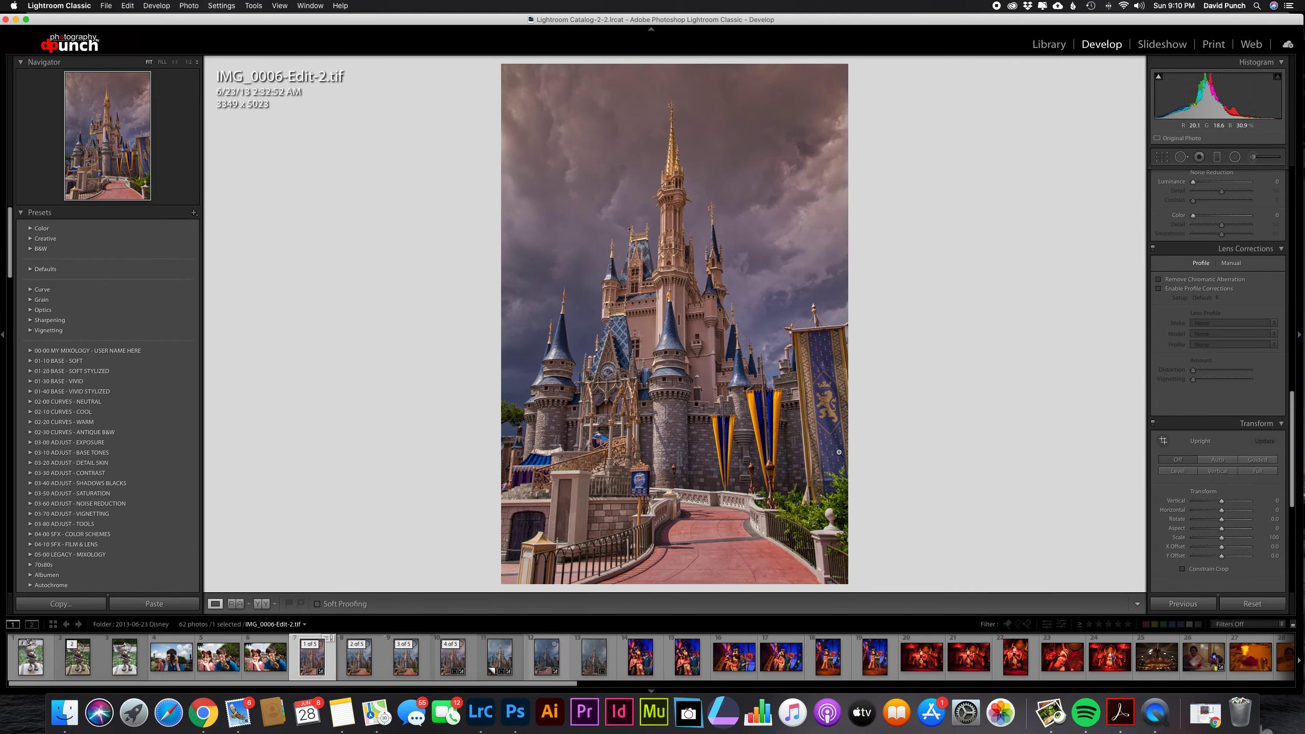
Export the castle photo with the FB 2048 light user preset
right_click(617, 232)
mouse_move(667, 475)
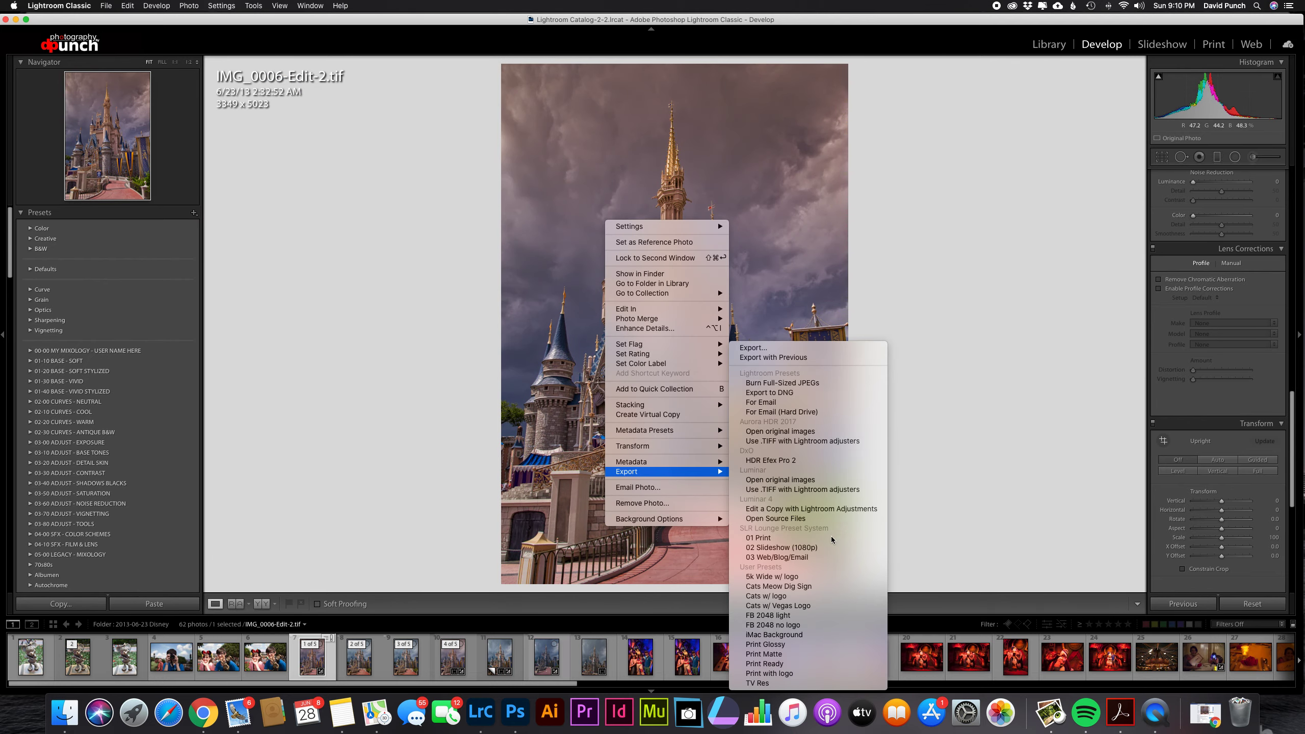
left_click(780, 616)
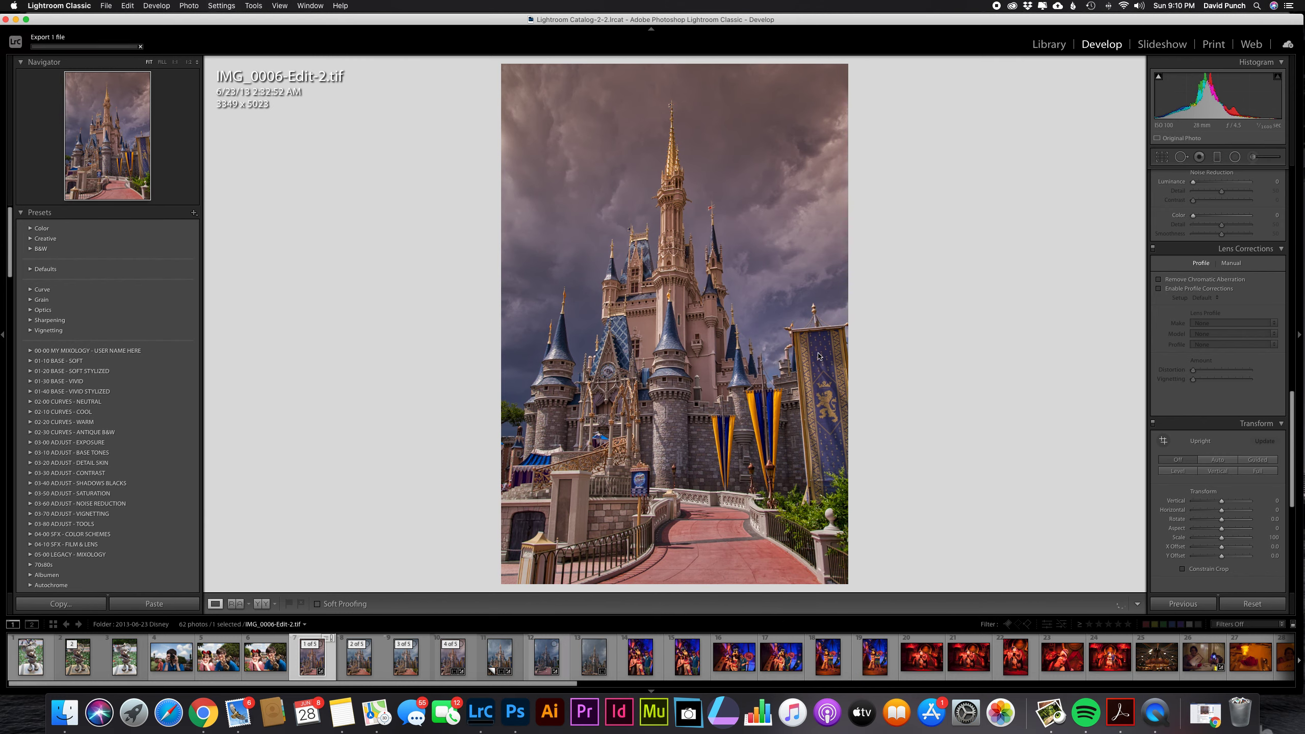